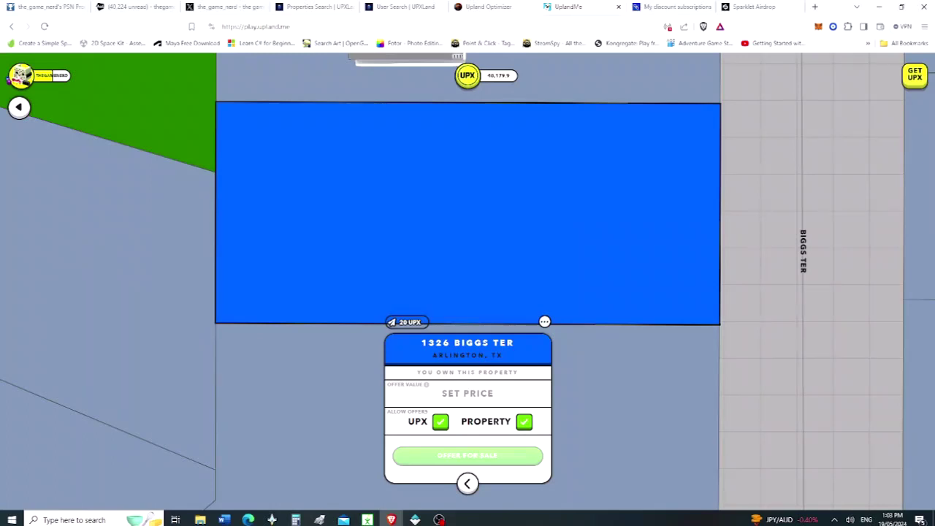
- List the Upland property 1326 Biggs Ter for sale at 16,999 UPX and confirm
text(1699999)
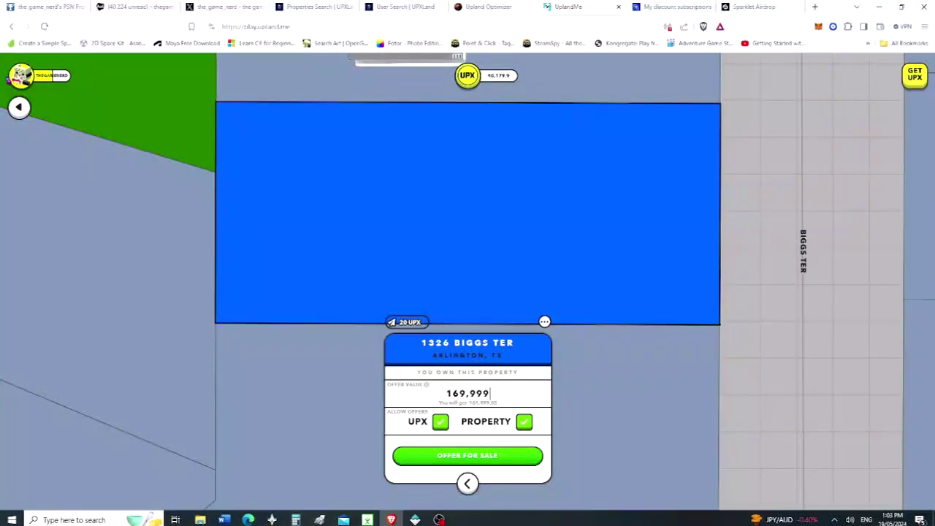
key(BackSpace)
key(Return)
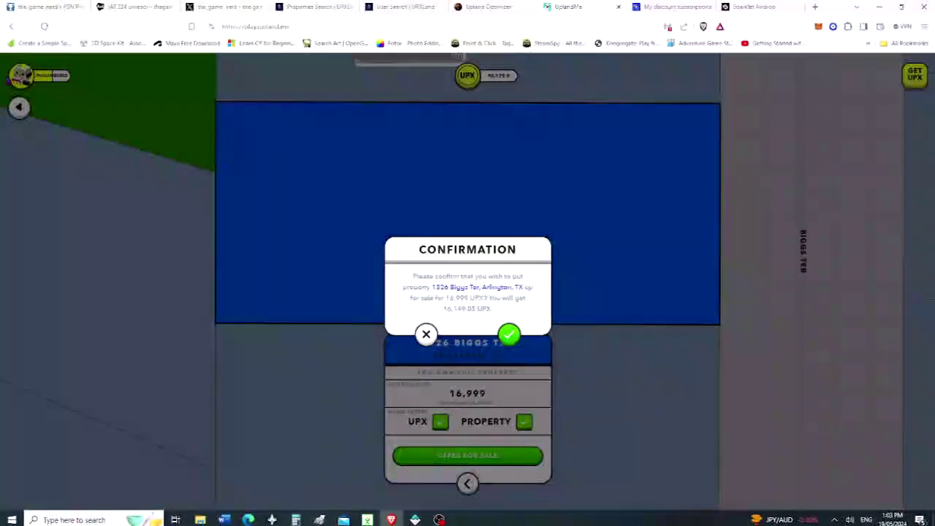
key(Return)
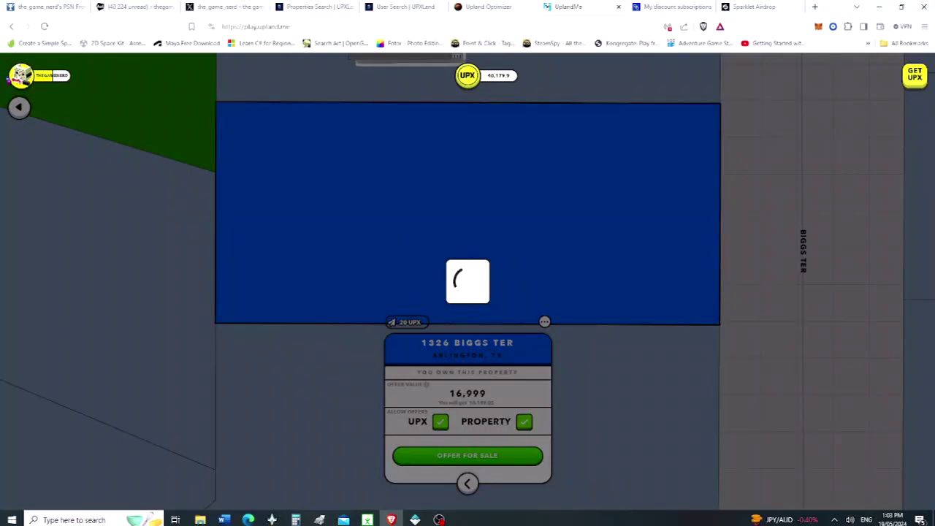
- Dismiss the success message and property card, returning to UPXLand's Arlington search
key(Return)
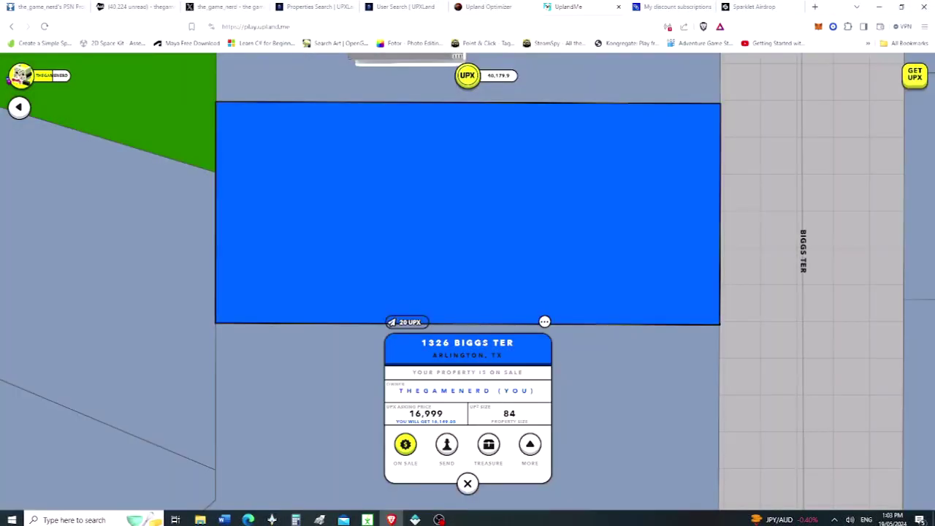
key(Escape)
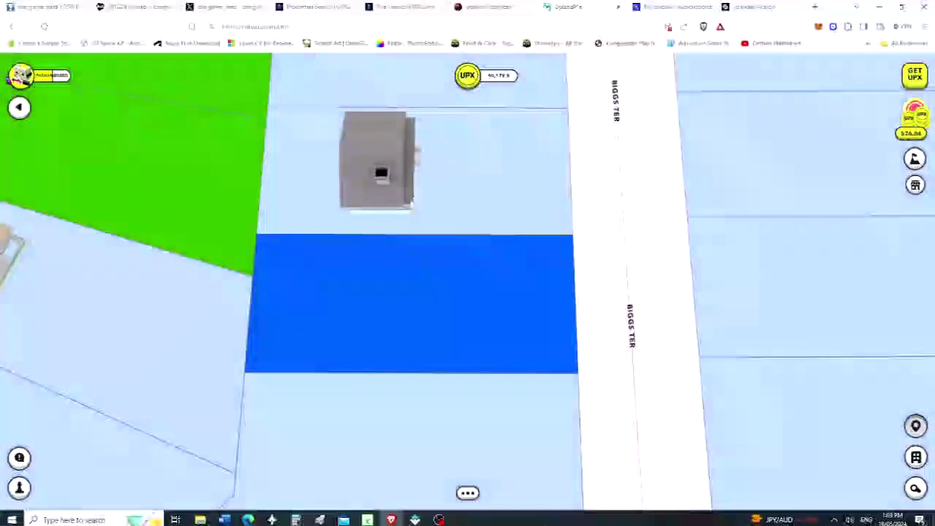
key(ctrl+4)
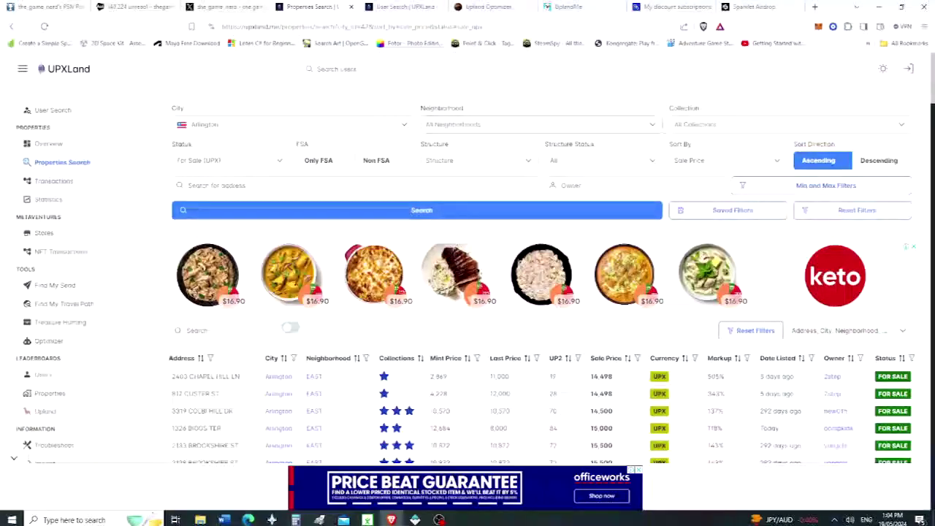
- Filter the Arlington search to For Sale (USD) and browse results starting at 6.7 USD
click(229, 160)
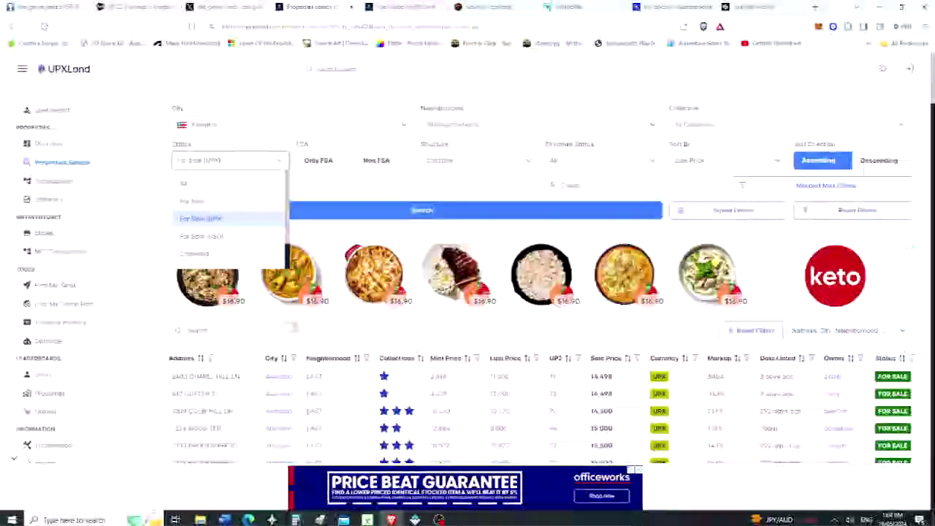
click(202, 236)
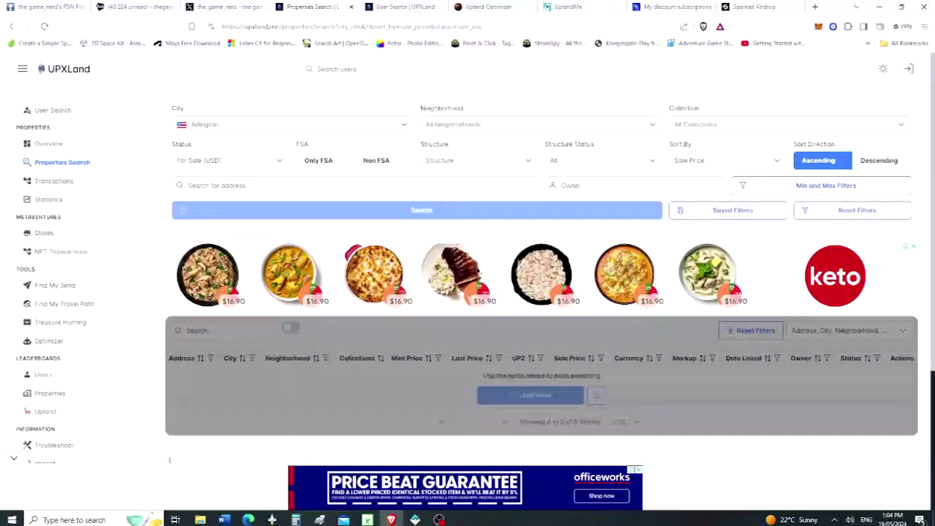
scroll(542, 293, down, 1)
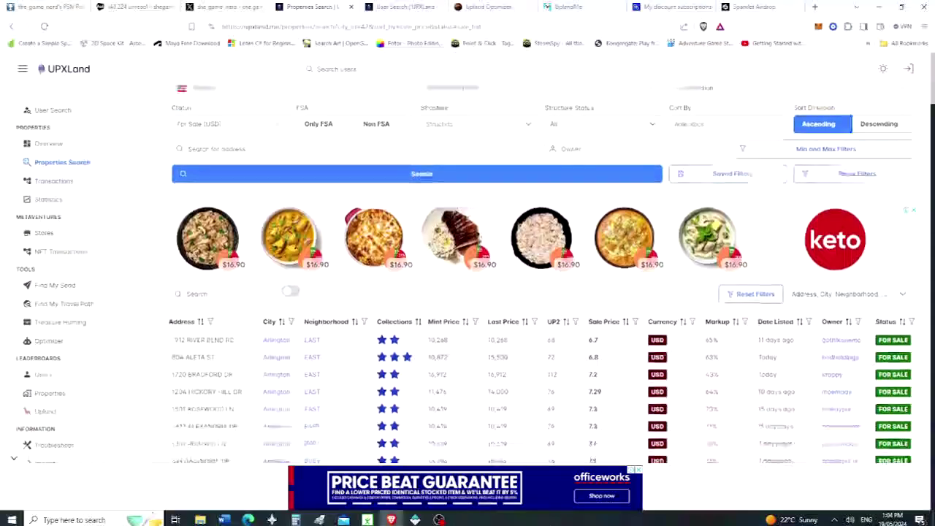
scroll(541, 292, down, 2)
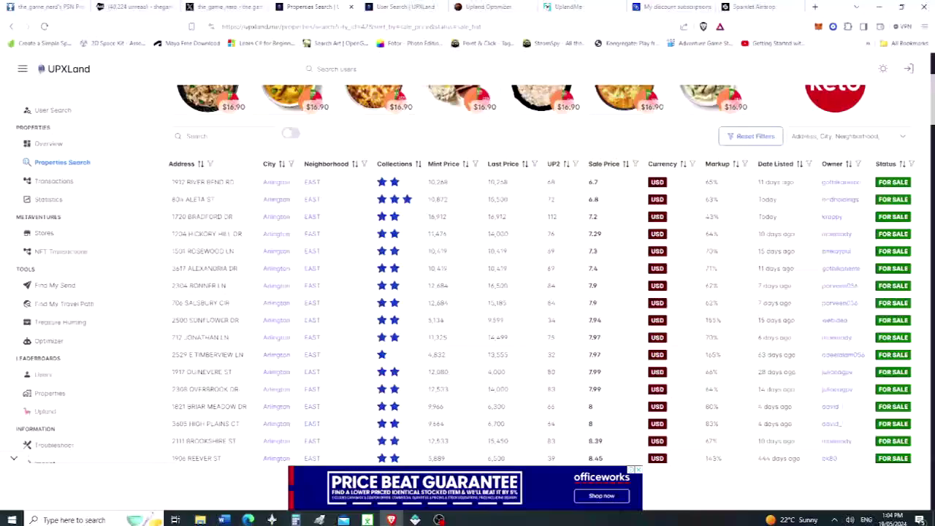
scroll(541, 293, up, 2)
scroll(541, 292, down, 2)
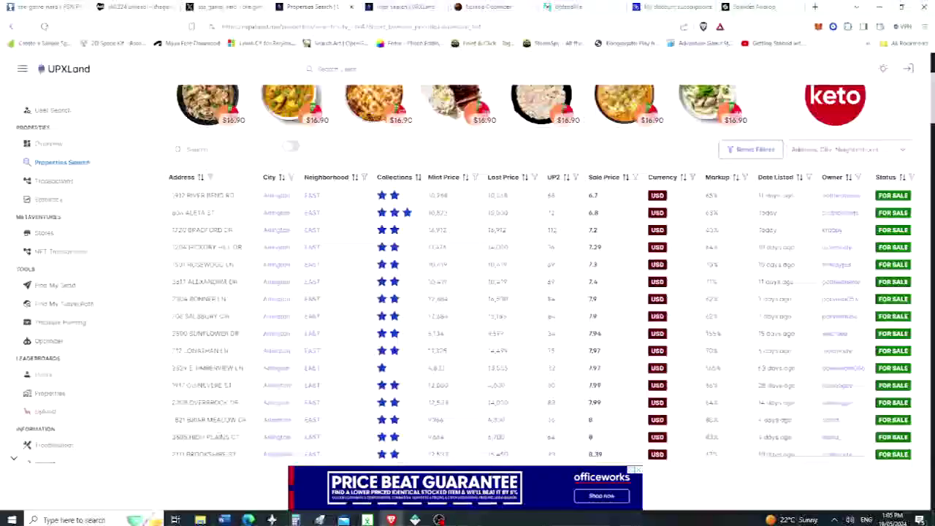
scroll(541, 292, down, 2)
scroll(540, 293, down, 1)
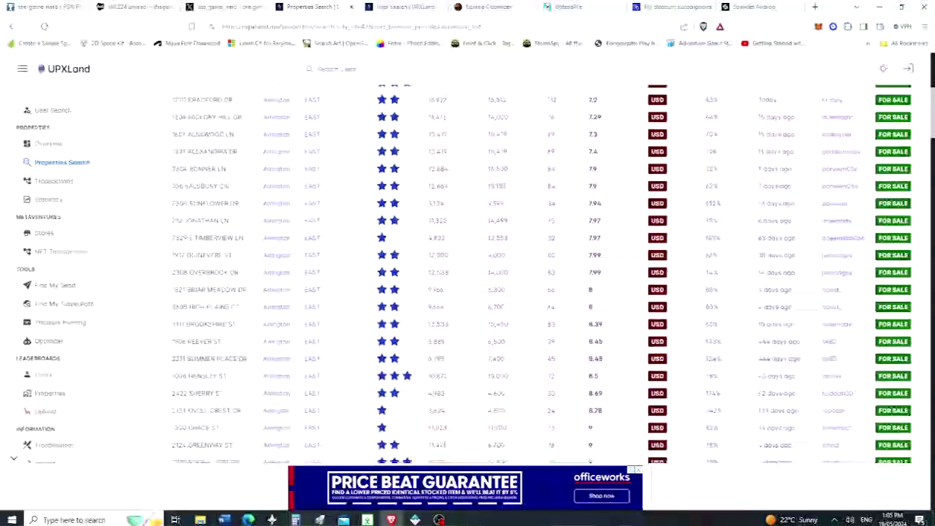
scroll(541, 292, up, 3)
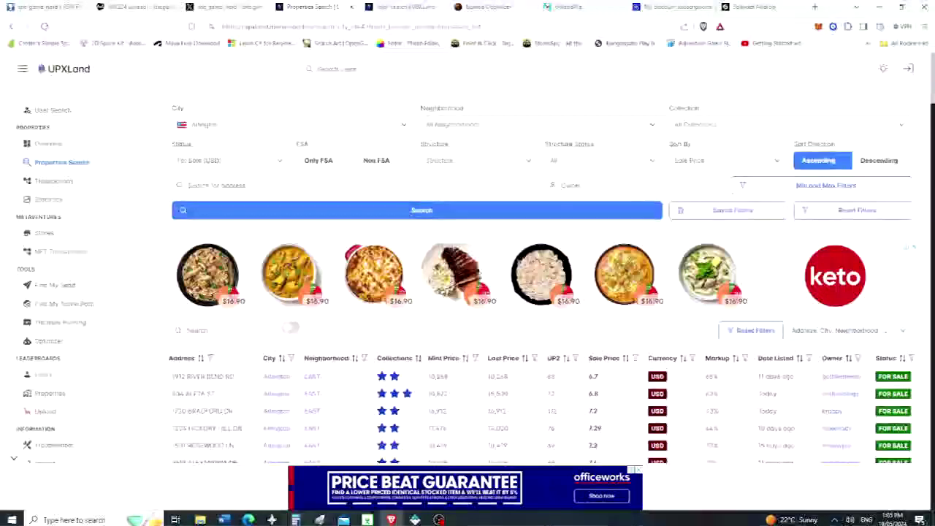
scroll(541, 292, down, 2)
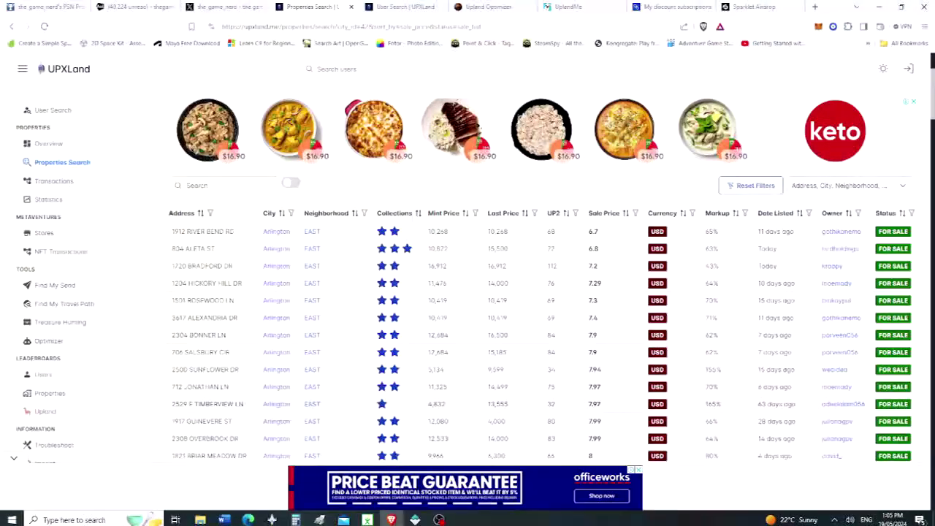
scroll(524, 276, down, 1)
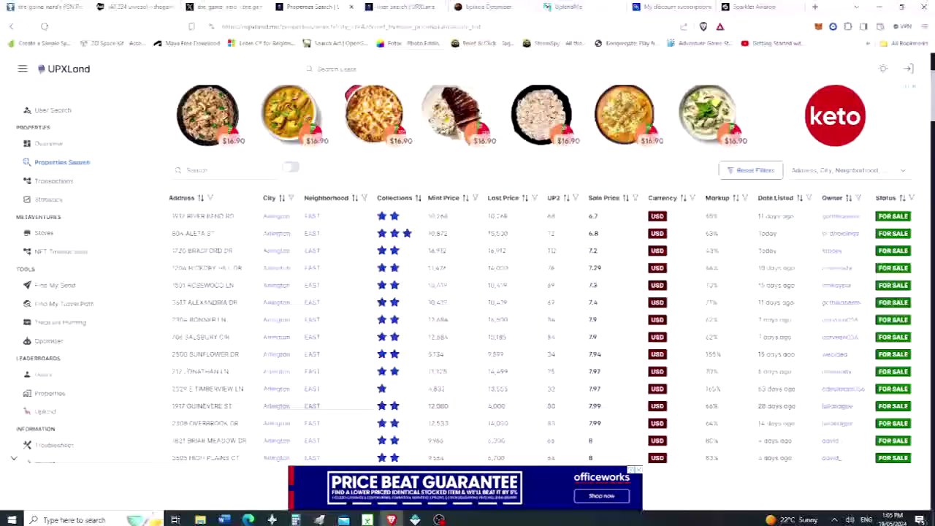
scroll(524, 276, up, 1)
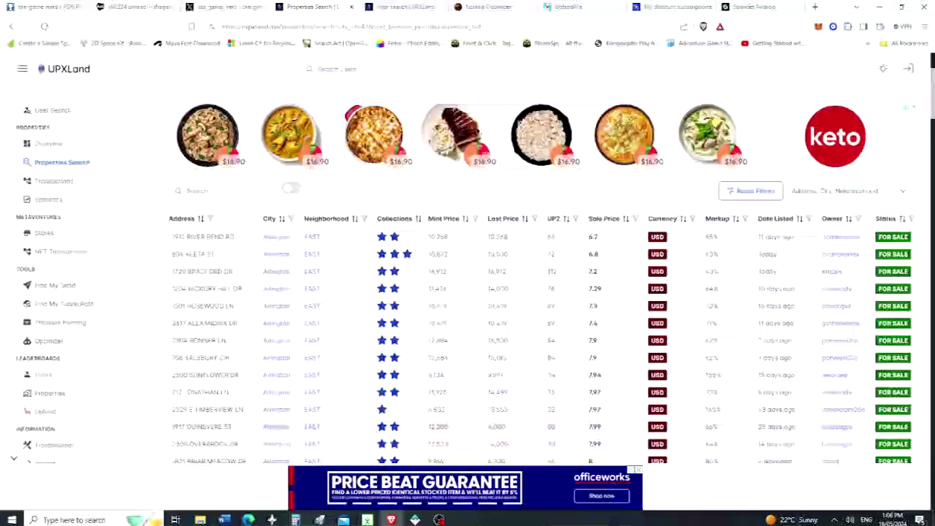
scroll(468, 292, down, 1)
scroll(468, 293, down, 1)
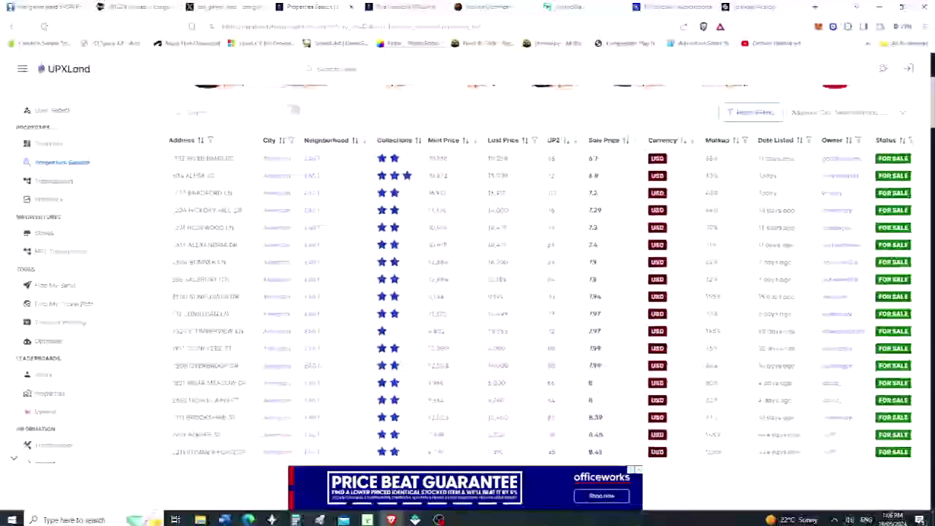
scroll(468, 292, down, 4)
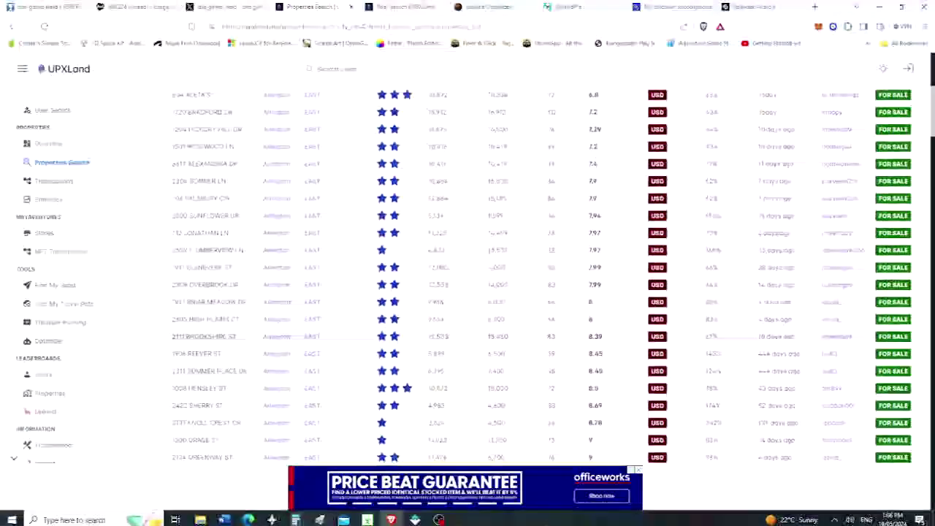
scroll(467, 292, down, 3)
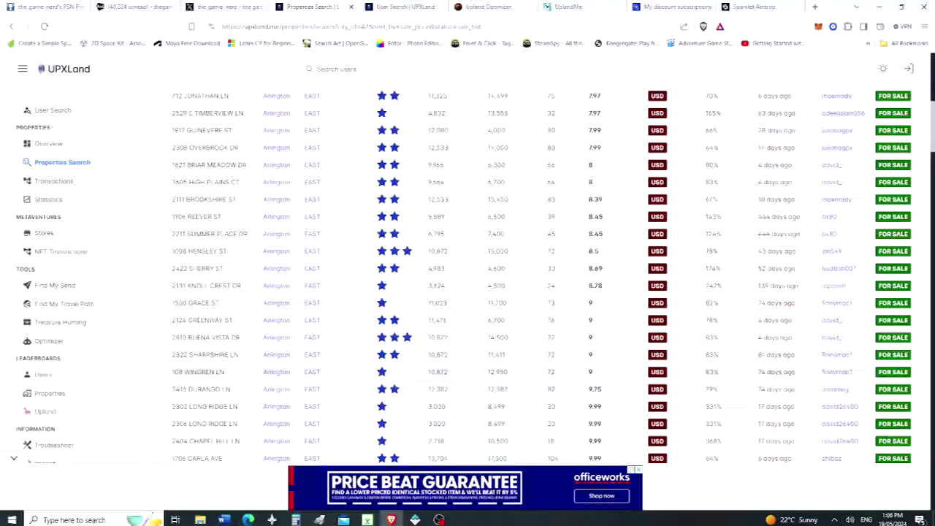
drag(467, 130, 447, 354)
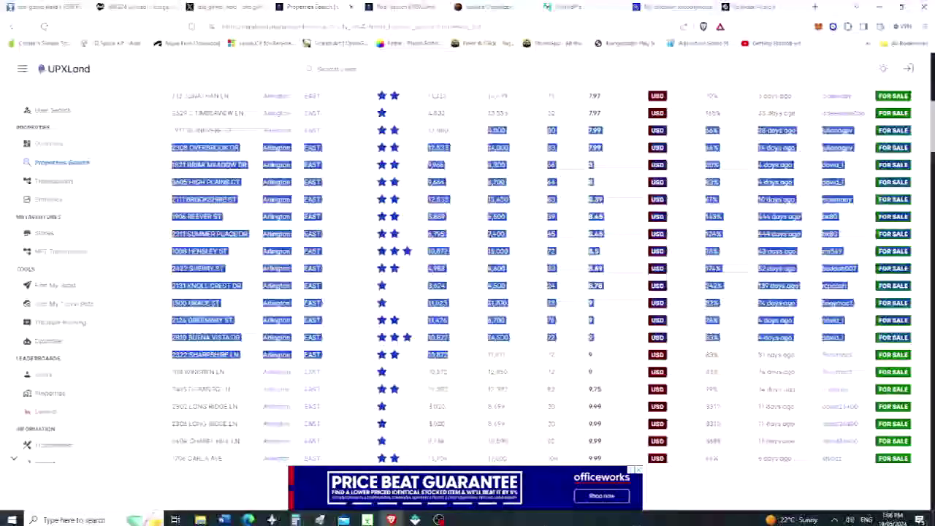
click(447, 355)
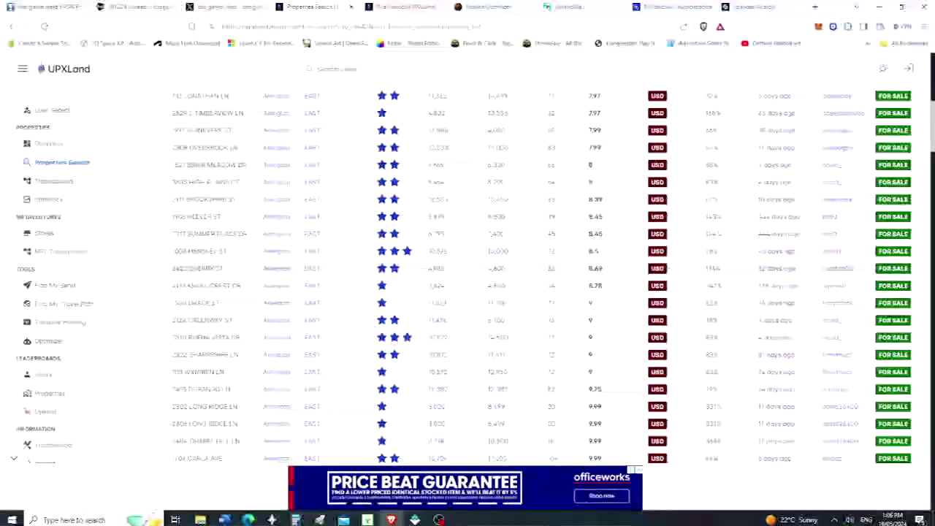
scroll(468, 293, up, 10)
scroll(468, 292, down, 2)
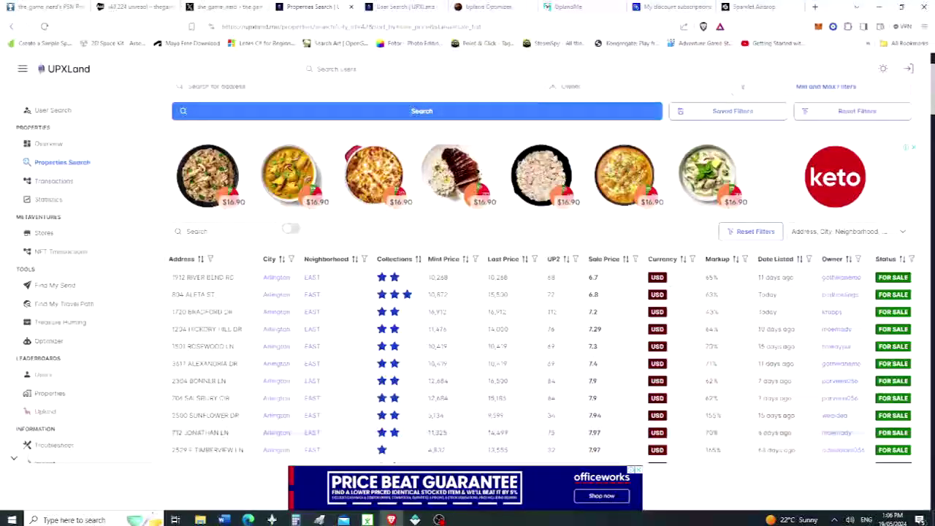
scroll(540, 292, up, 2)
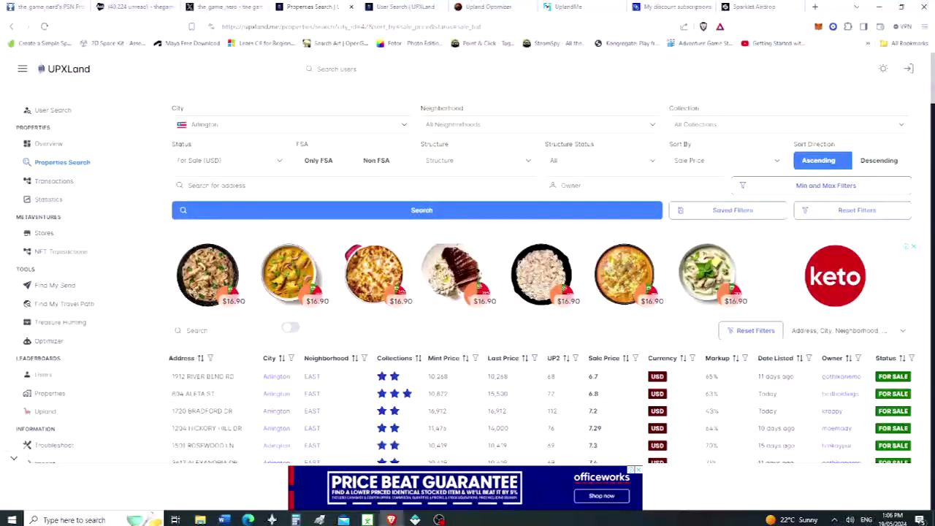
- Set the property search to Bakersfield, For Sale (UPX), then bring up the User Search page
click(293, 124)
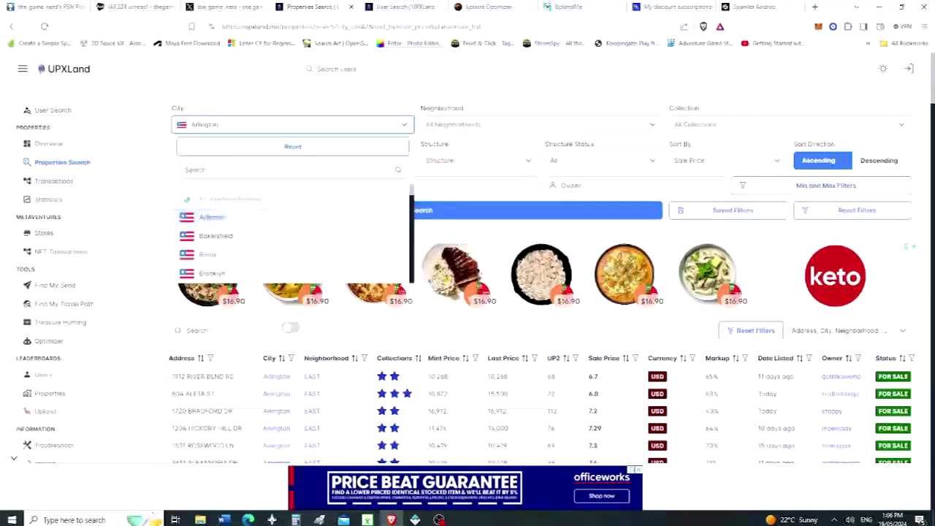
click(216, 235)
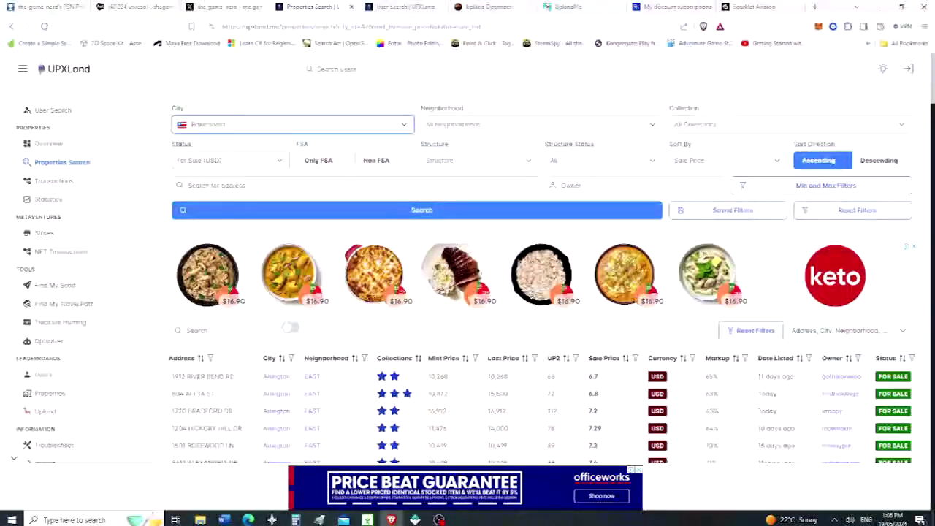
click(226, 160)
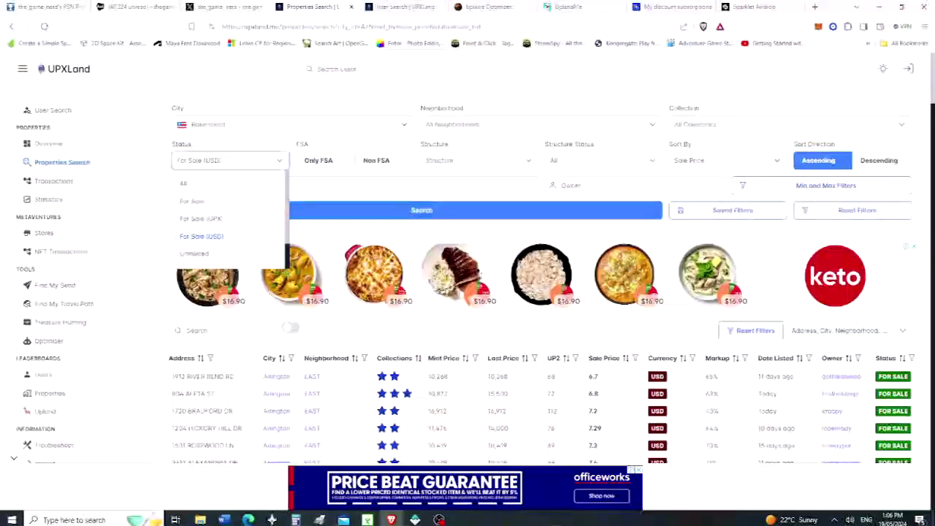
click(200, 219)
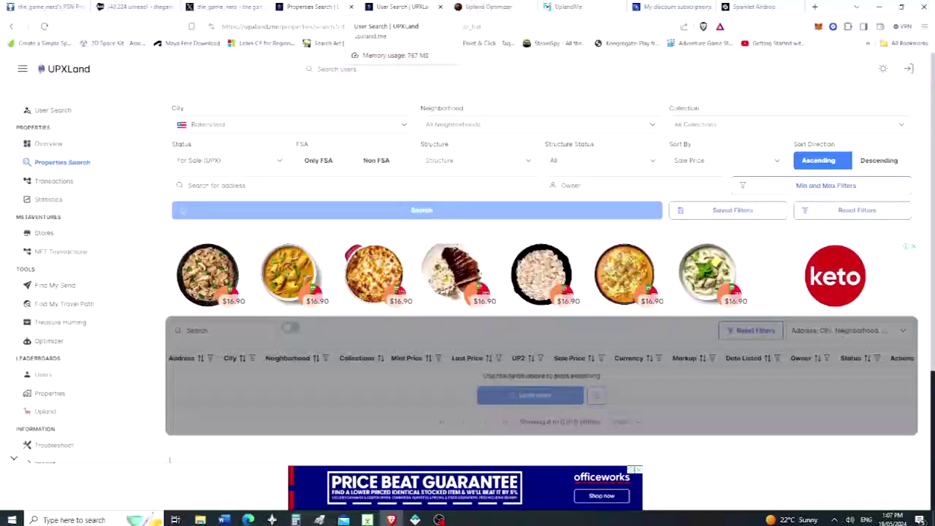
click(401, 7)
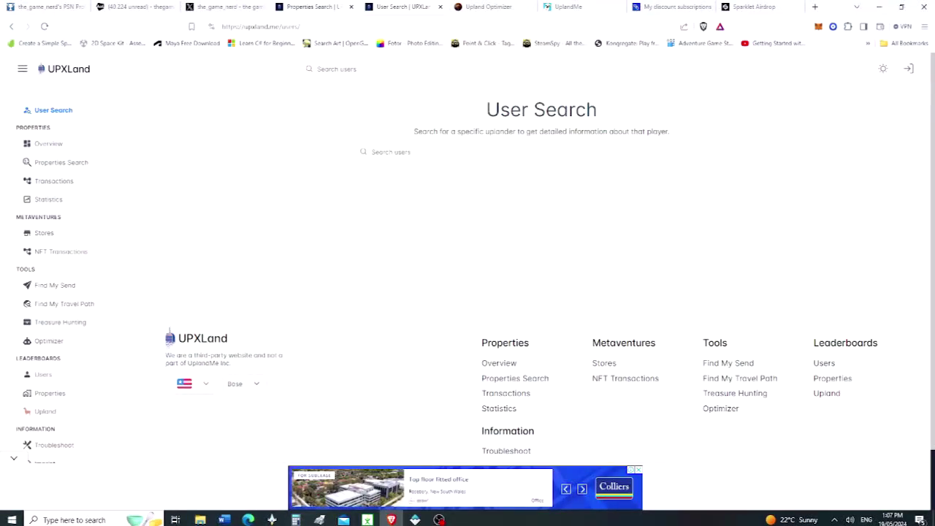
- Search for the player's username and open their profile page
click(318, 7)
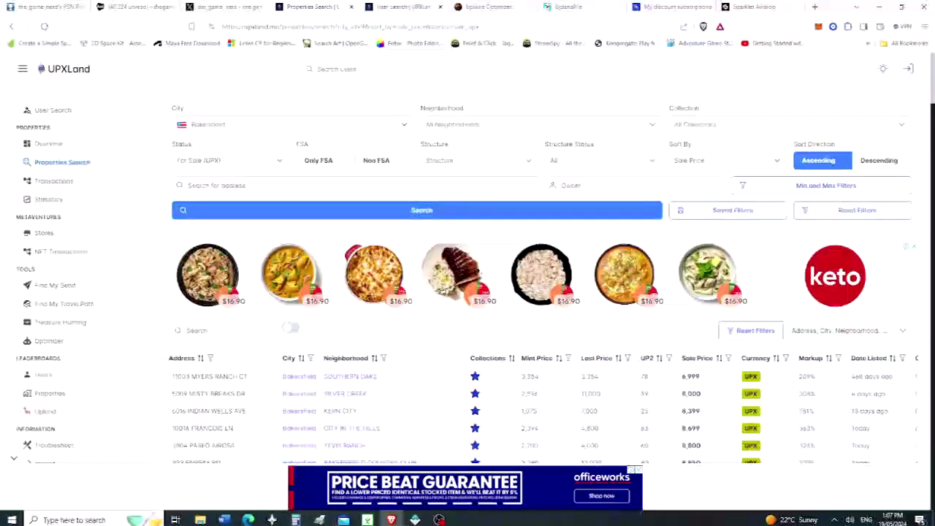
key(ctrl+Tab)
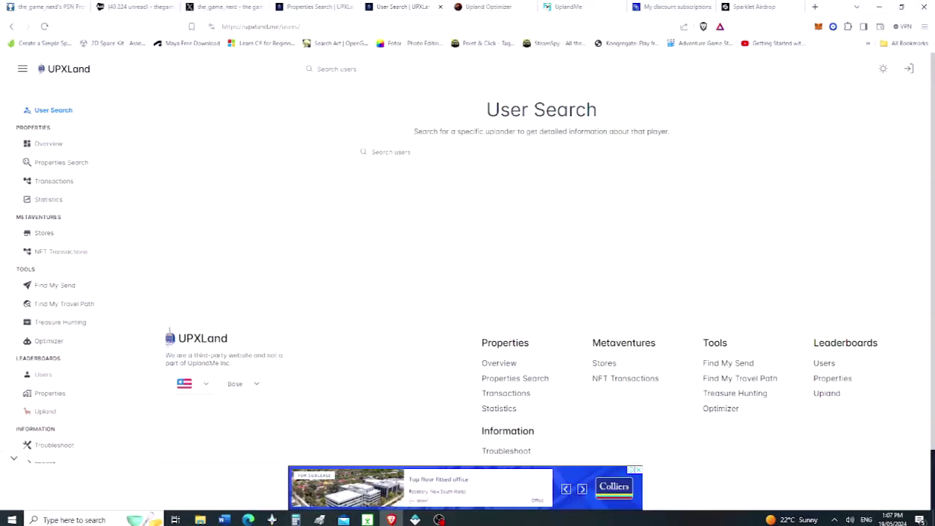
key(ctrl+k)
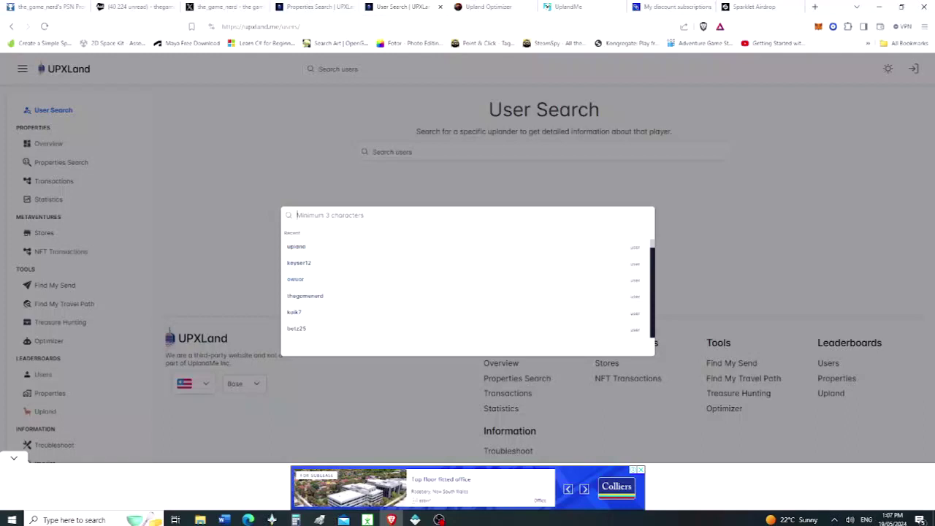
text(thegamenerd)
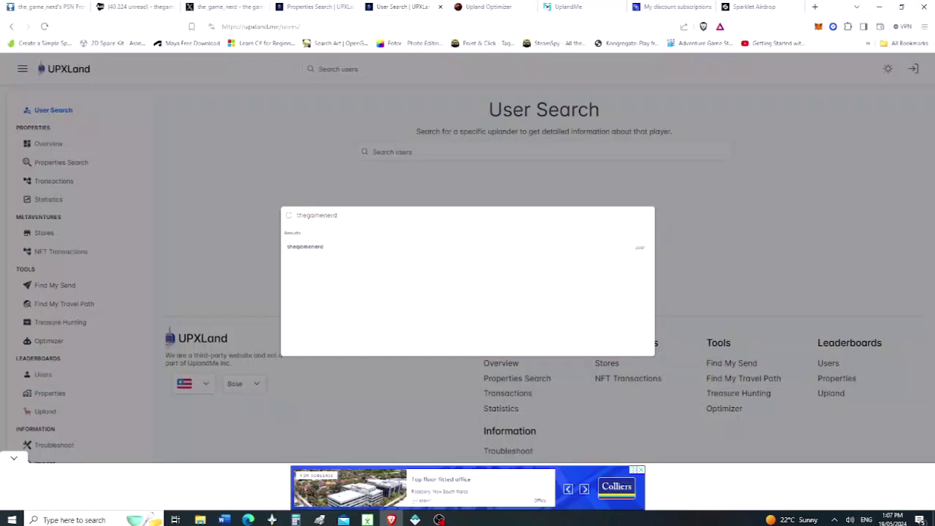
key(Return)
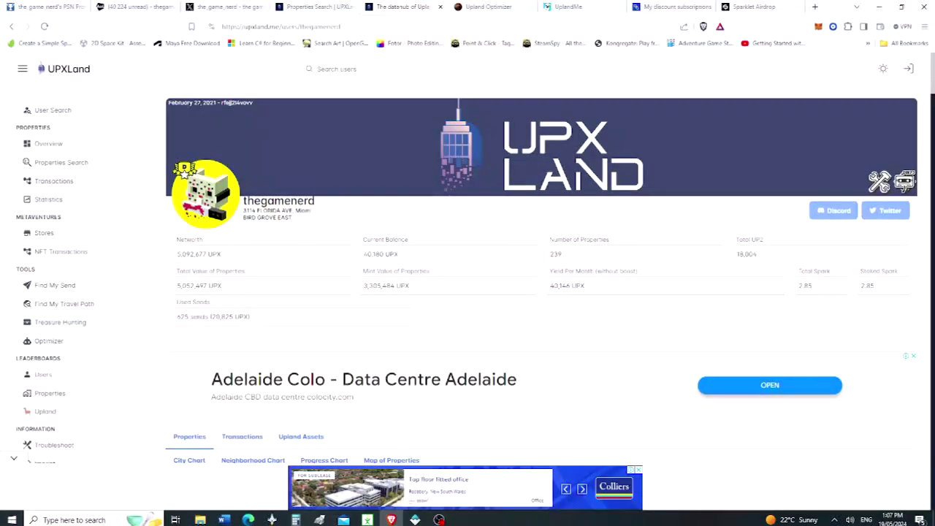
- Show the profile's Progress Chart of networth, UPX and property count over time
scroll(541, 292, down, 2)
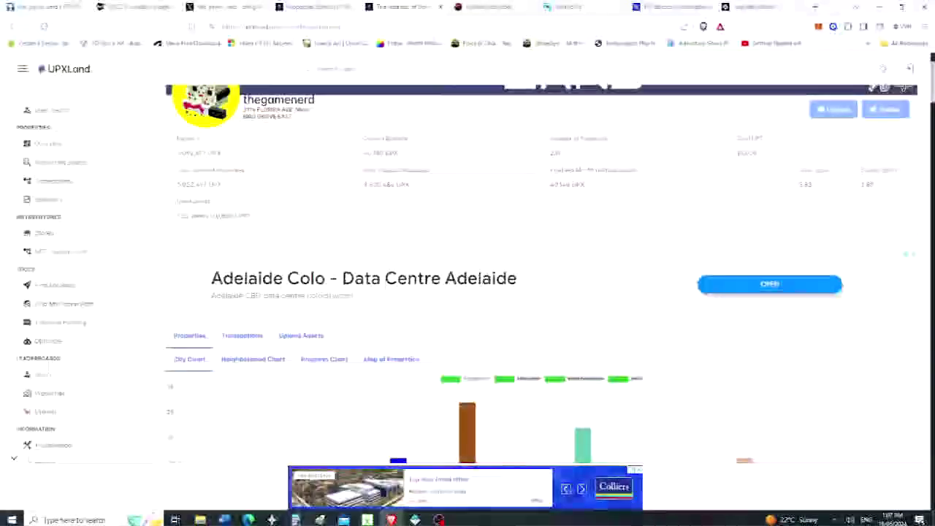
scroll(541, 292, up, 2)
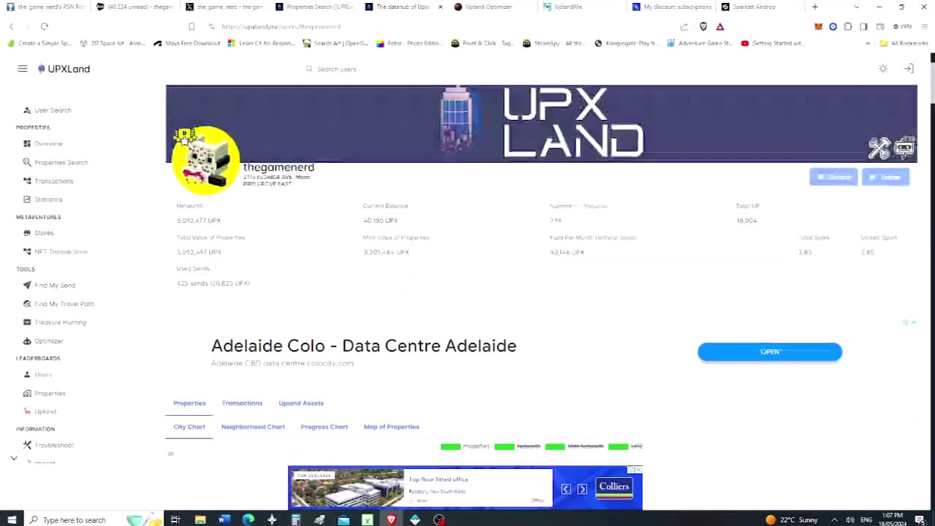
scroll(540, 292, down, 2)
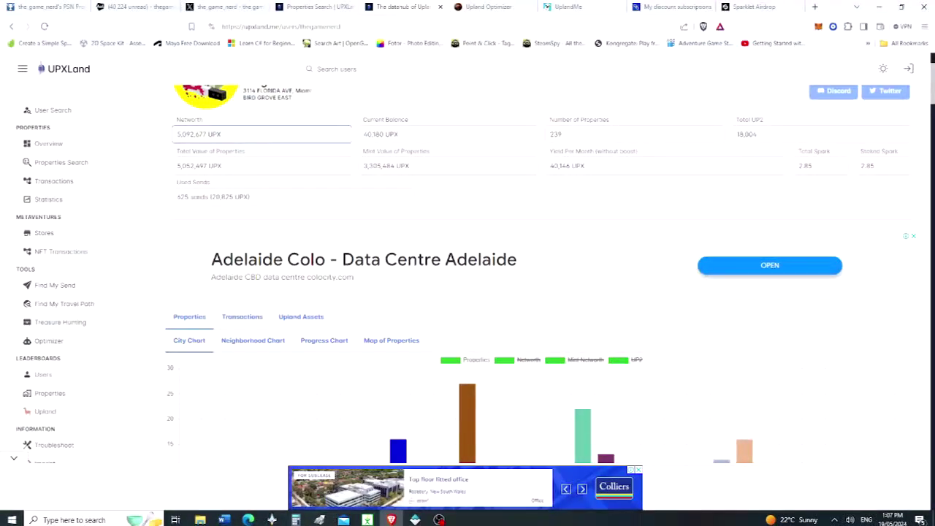
scroll(540, 292, down, 1)
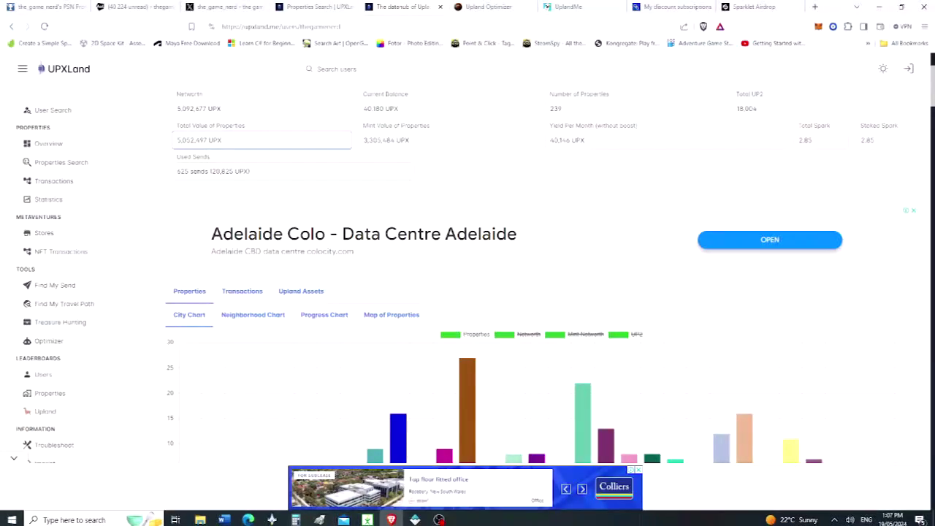
scroll(541, 292, down, 2)
scroll(541, 292, up, 2)
scroll(541, 293, down, 2)
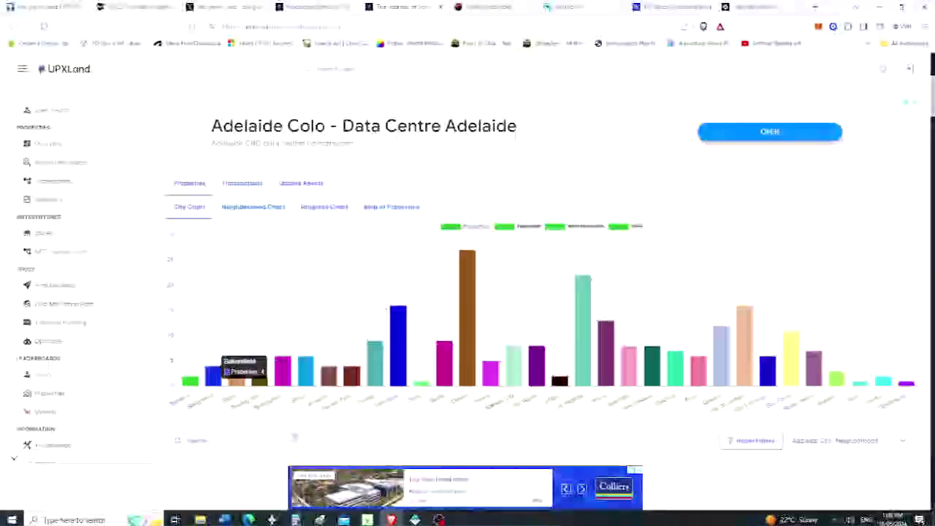
mouse_move(259, 377)
mouse_move(318, 374)
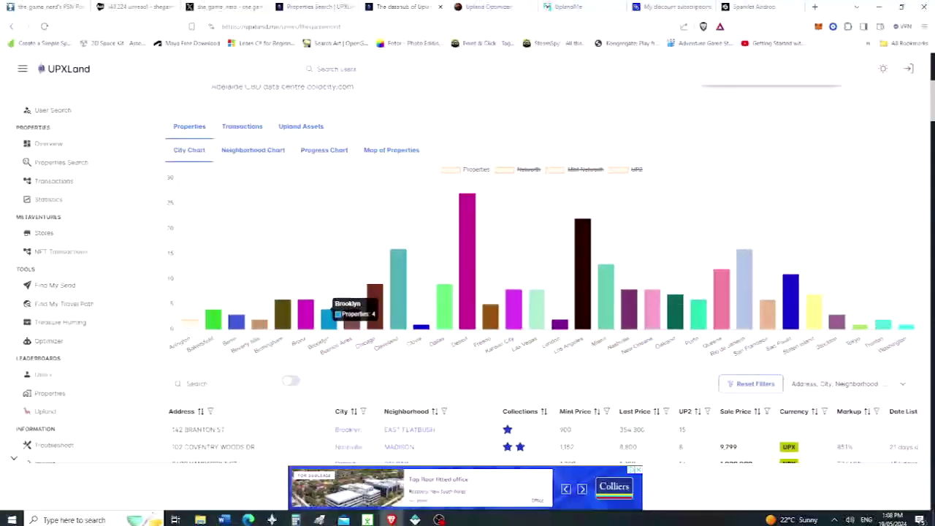
click(323, 236)
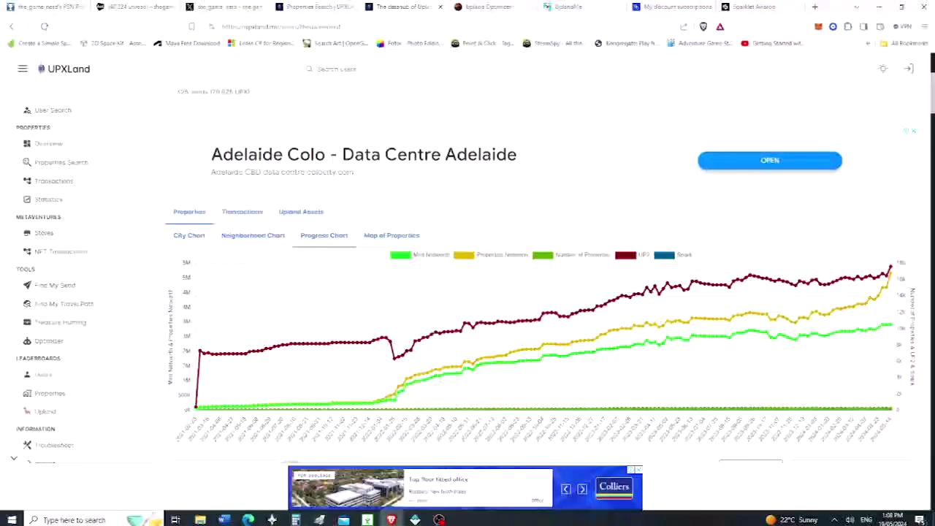
- Filter the profile's property table to 'arlington', showing two listings at 16,999 UPX
scroll(539, 292, down, 3)
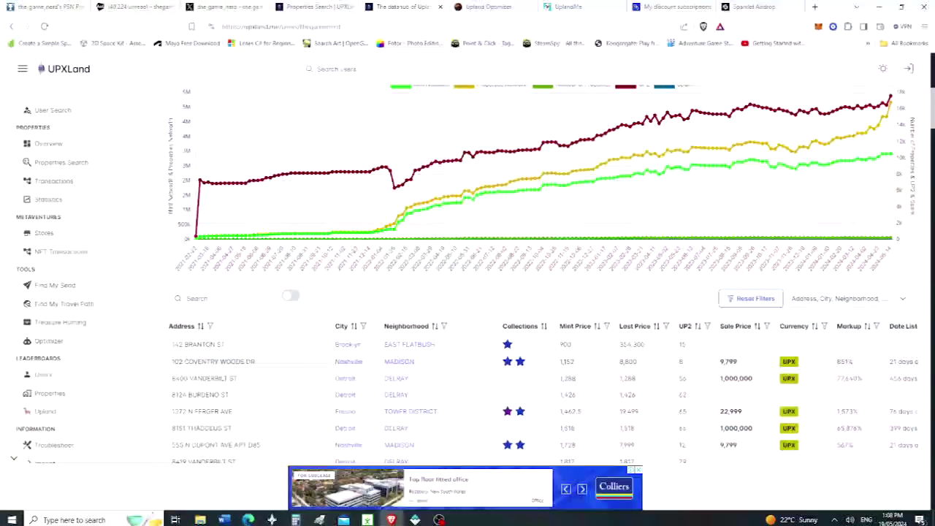
scroll(539, 293, down, 1)
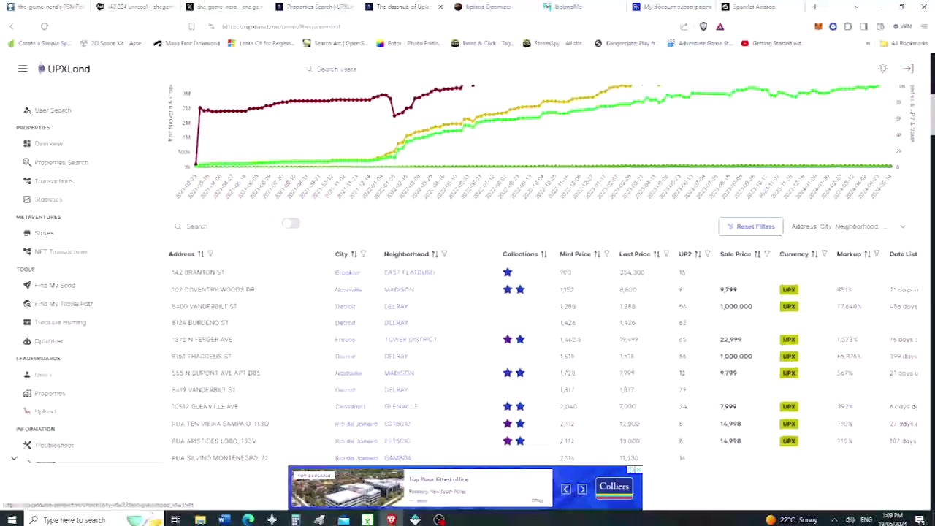
scroll(540, 293, down, 10)
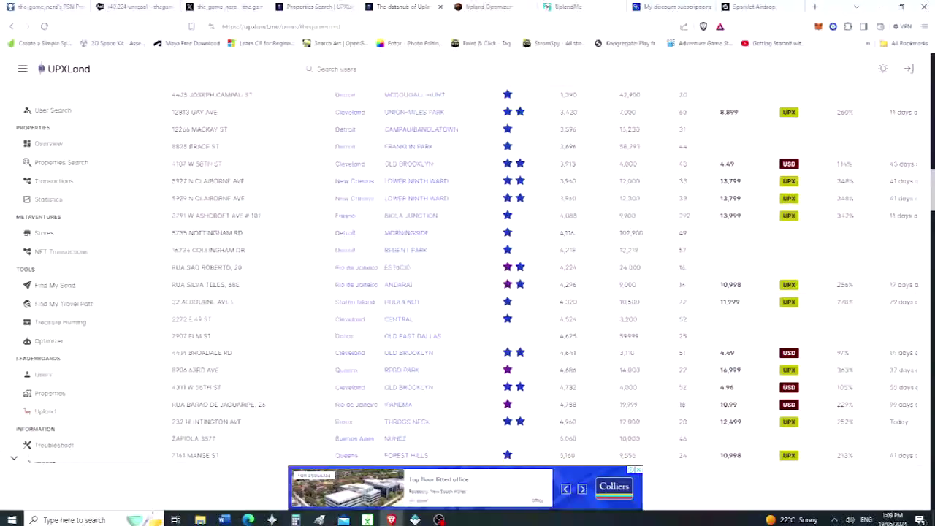
scroll(539, 292, up, 10)
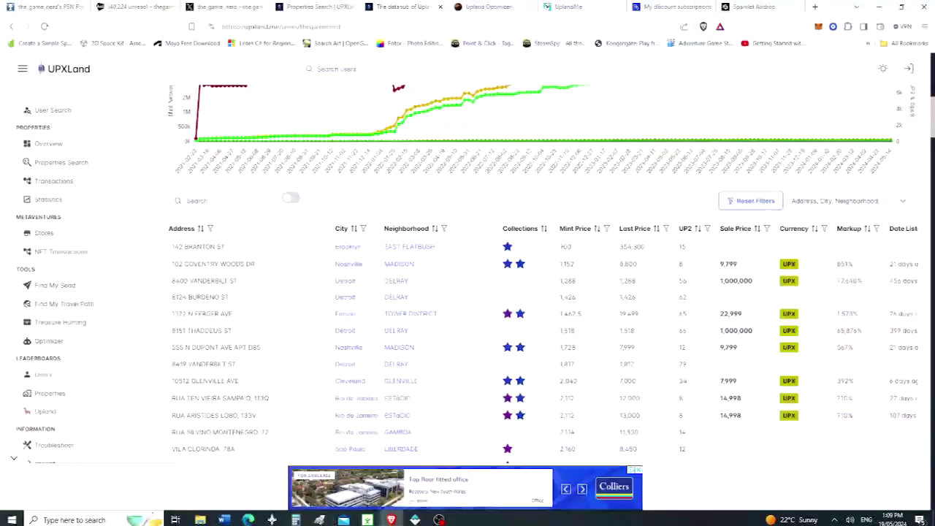
scroll(539, 292, down, 3)
scroll(539, 292, up, 5)
scroll(539, 293, up, 2)
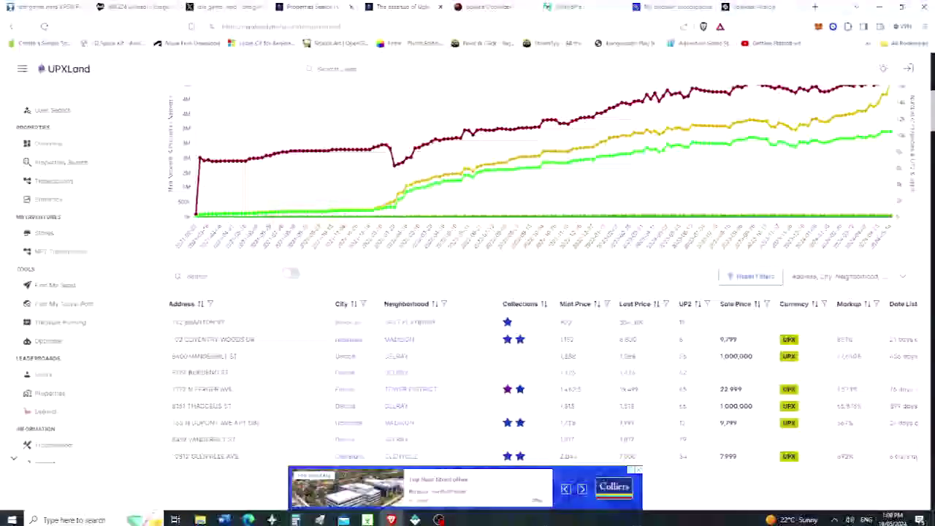
key(alt+Left)
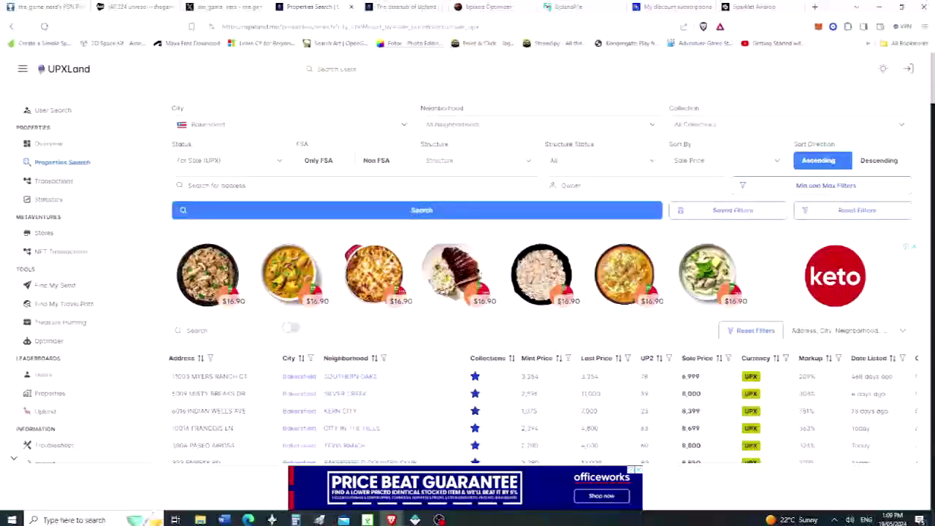
key(alt+Right)
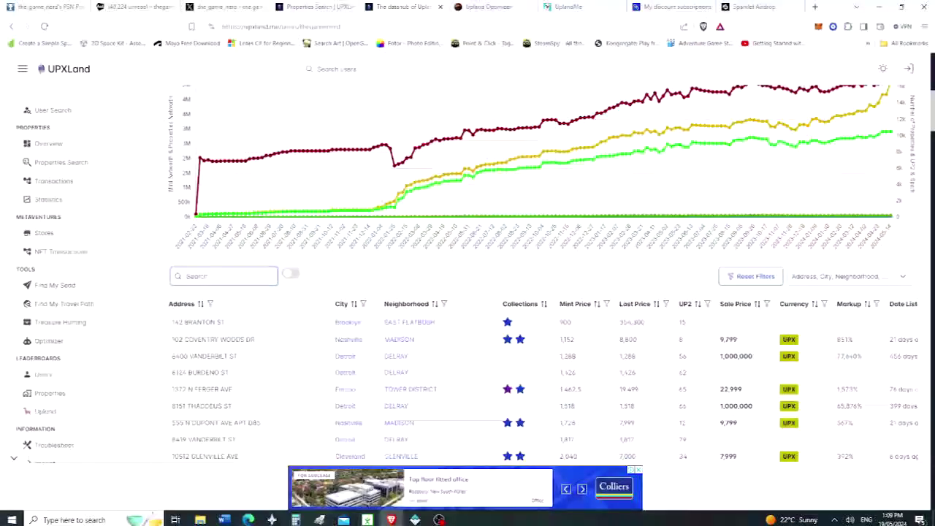
text(arlington)
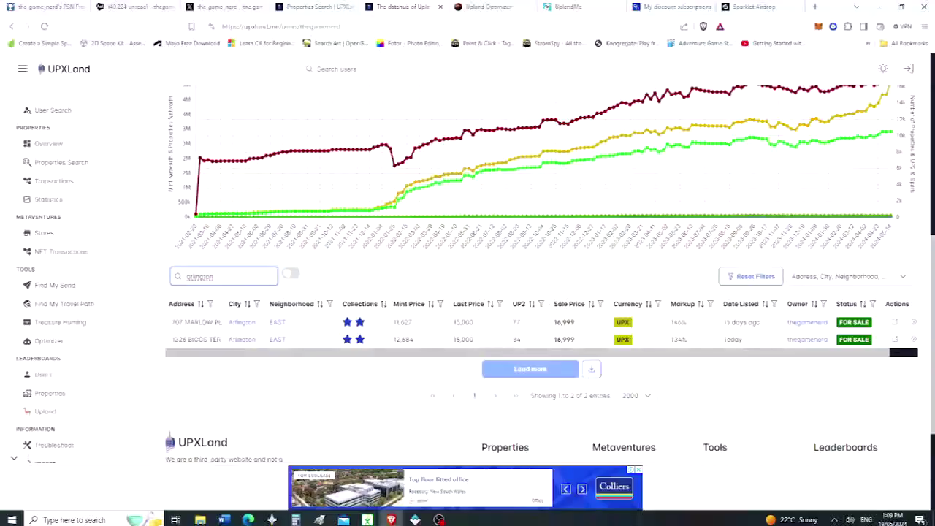
mouse_move(733, 339)
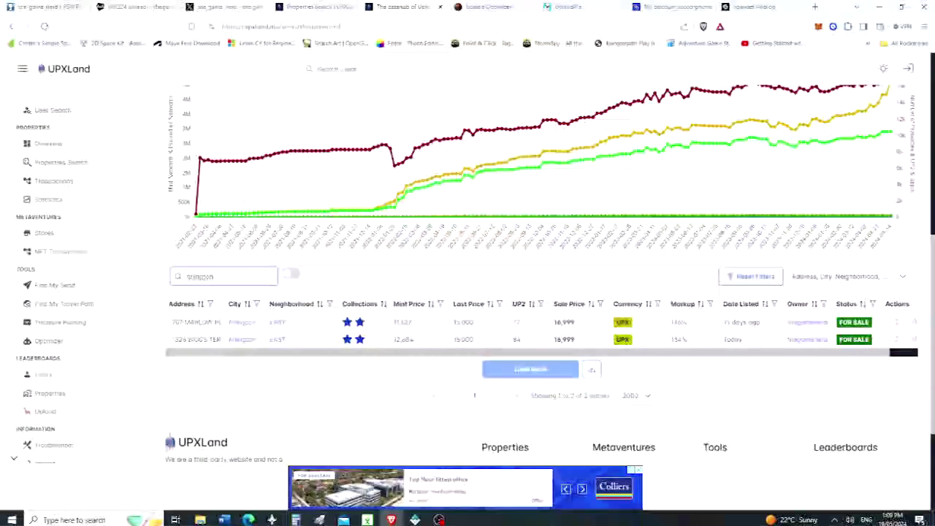
- Review the Bakersfield UPX for-sale results, scrolling the table sideways and vertically
click(311, 6)
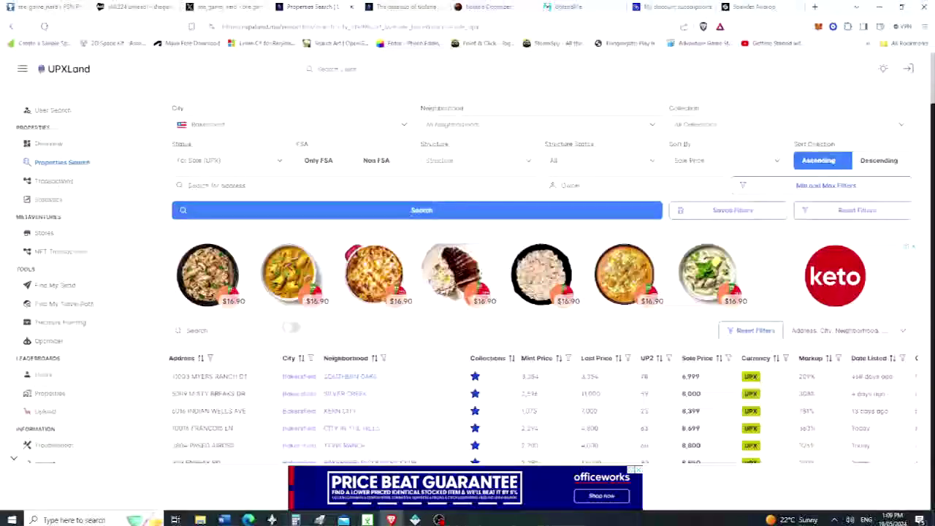
scroll(467, 293, down, 3)
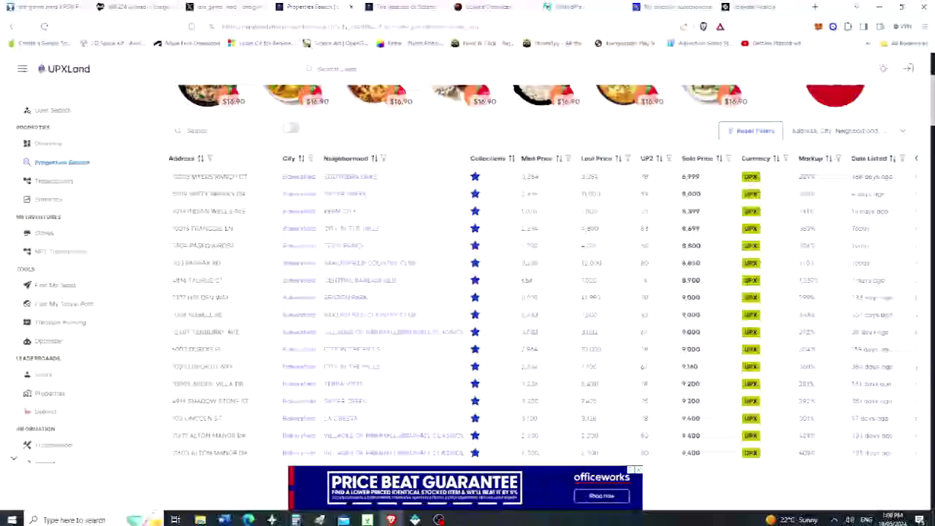
scroll(540, 314, right, 4)
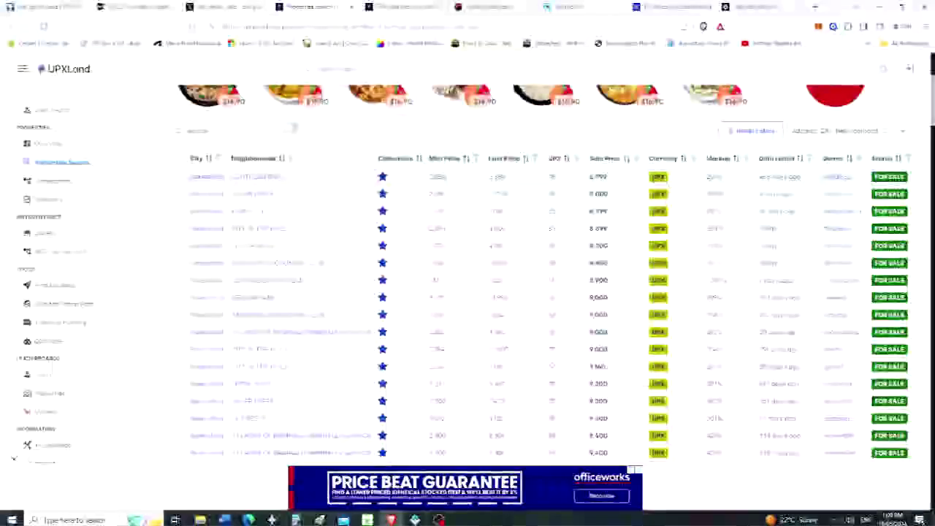
scroll(540, 314, left, 1)
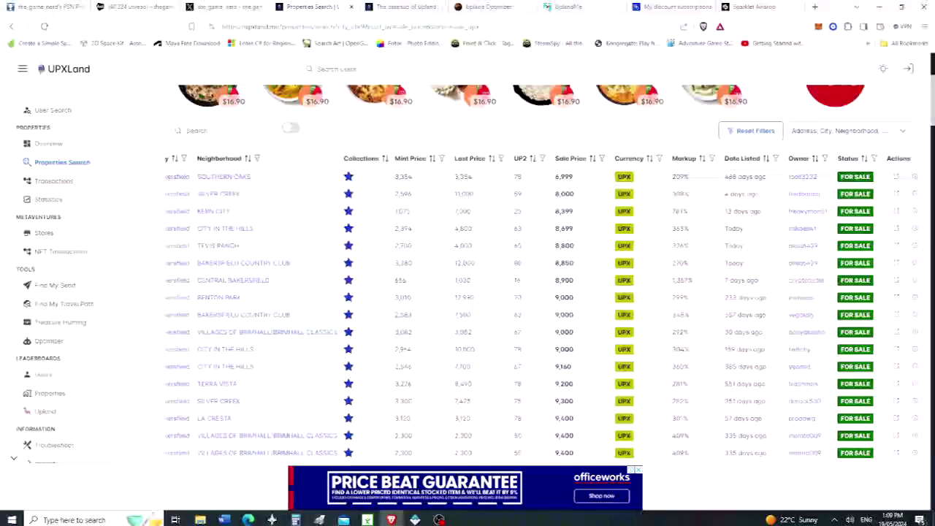
scroll(541, 314, left, 3)
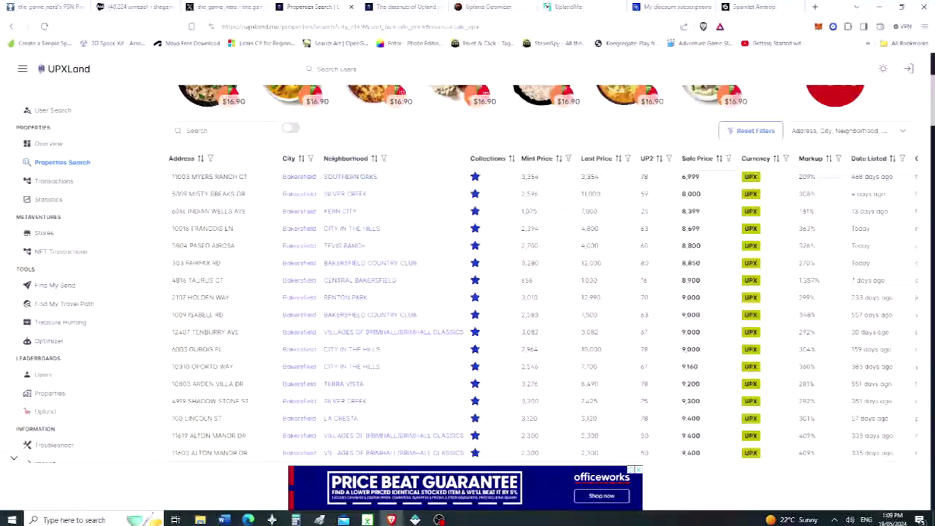
scroll(541, 315, right, 1)
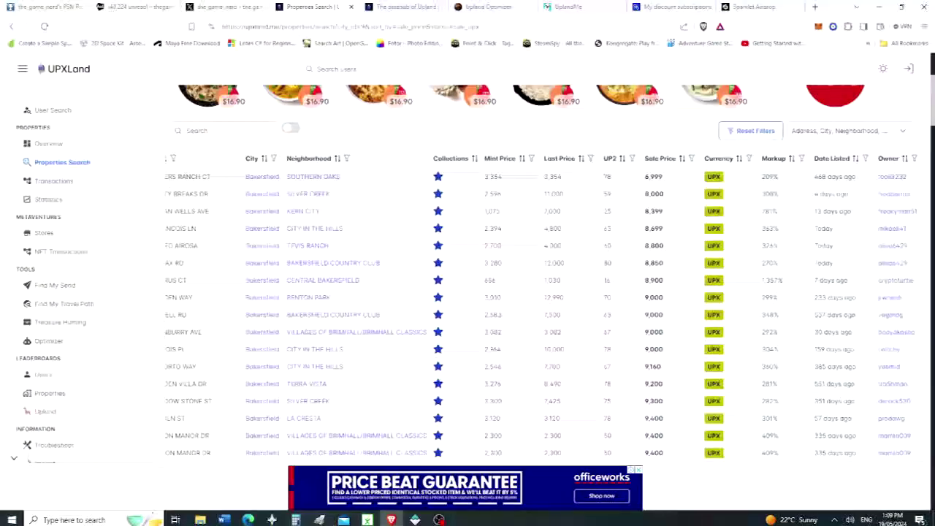
scroll(540, 314, left, 1)
scroll(540, 315, right, 1)
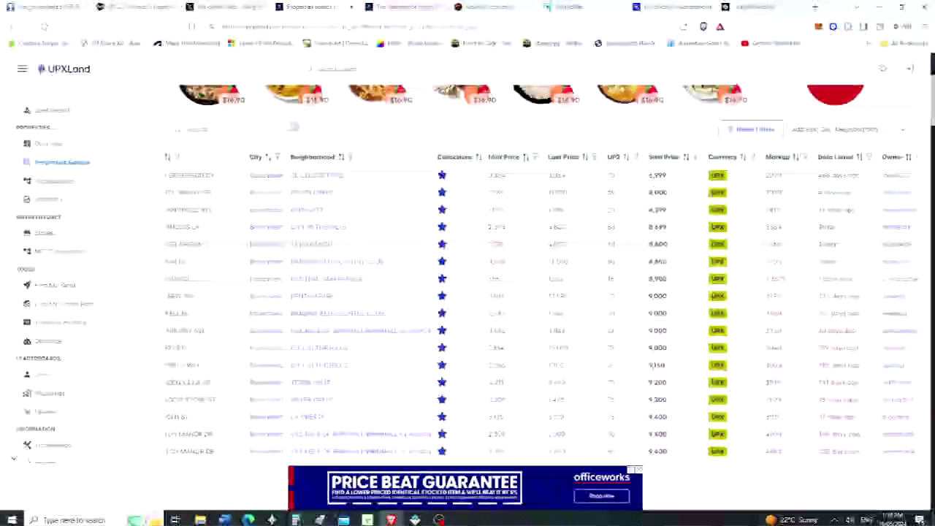
scroll(468, 293, down, 1)
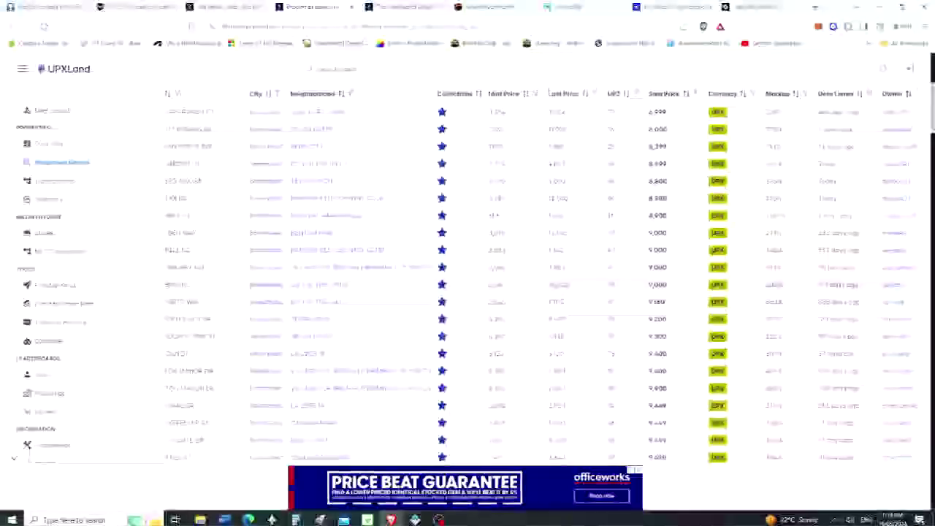
scroll(540, 292, up, 4)
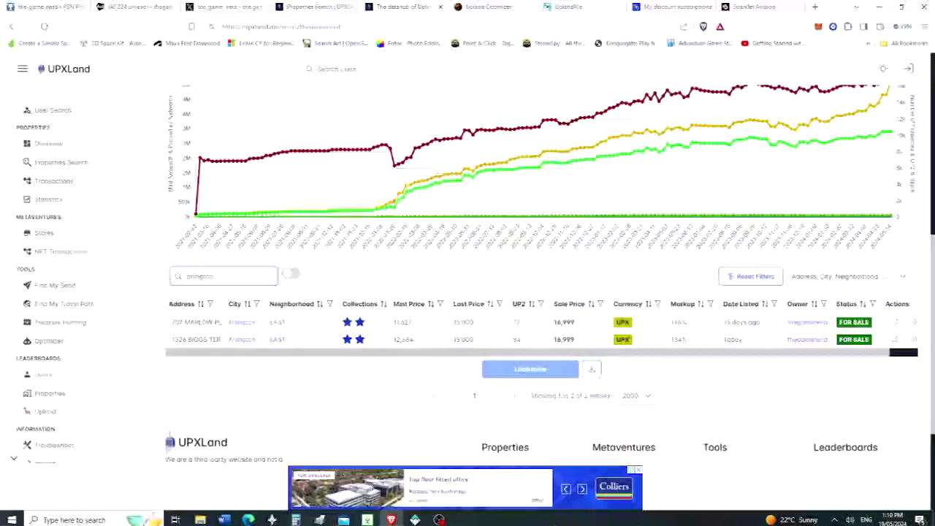
- Replace the own-listings filter with 'bakersfield', showing four properties, then return to the property search
double_click(200, 276)
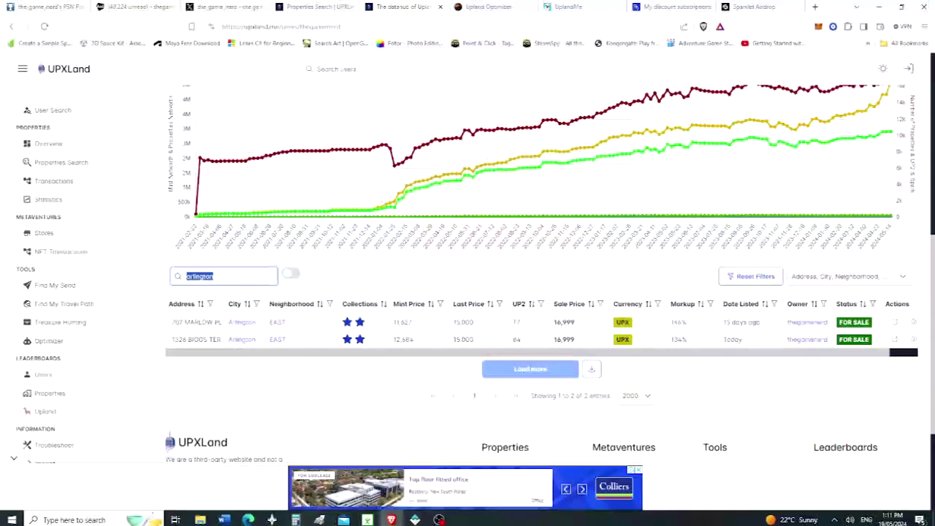
text(bakersfield)
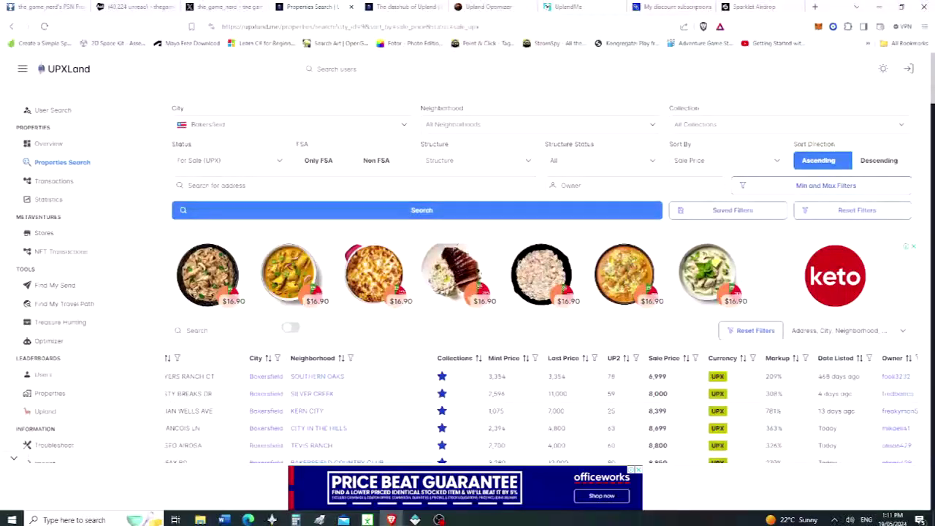
scroll(542, 282, down, 1)
scroll(542, 292, down, 2)
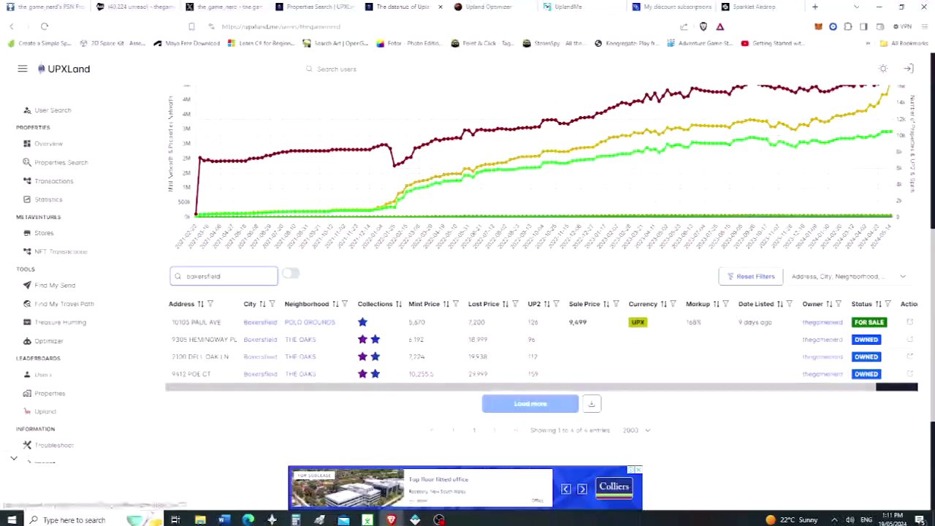
key(ctrl+shift+Tab)
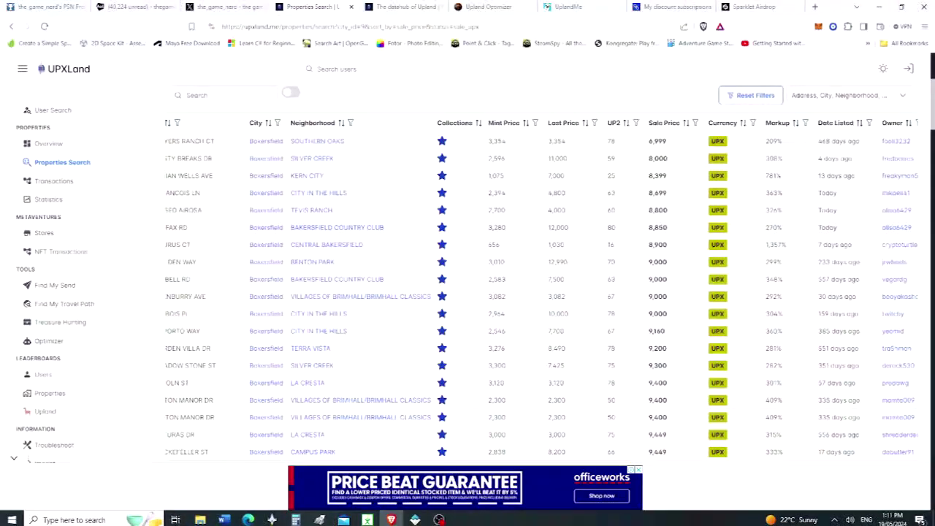
- Rerun the Bakersfield search with Status For Sale (USD), cheapest first from 3.25 USD
scroll(467, 292, down, 10)
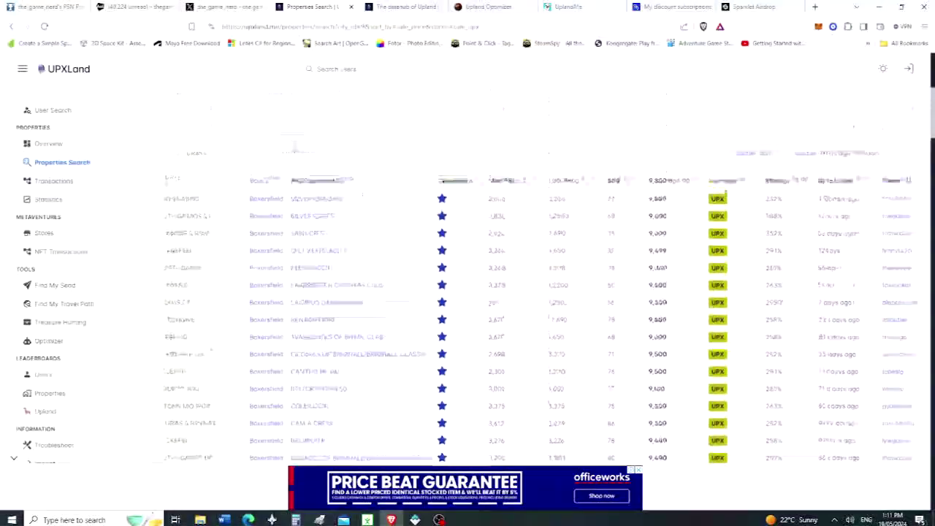
scroll(467, 292, up, 15)
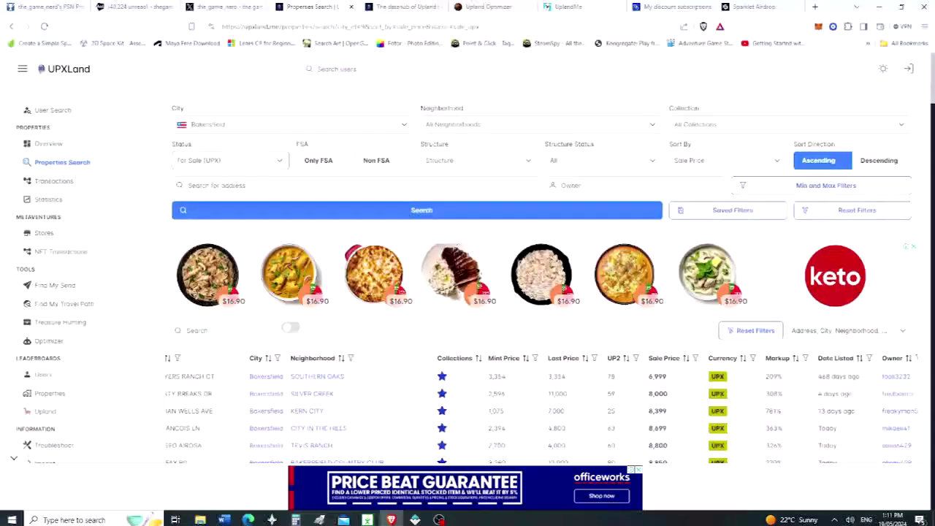
click(228, 160)
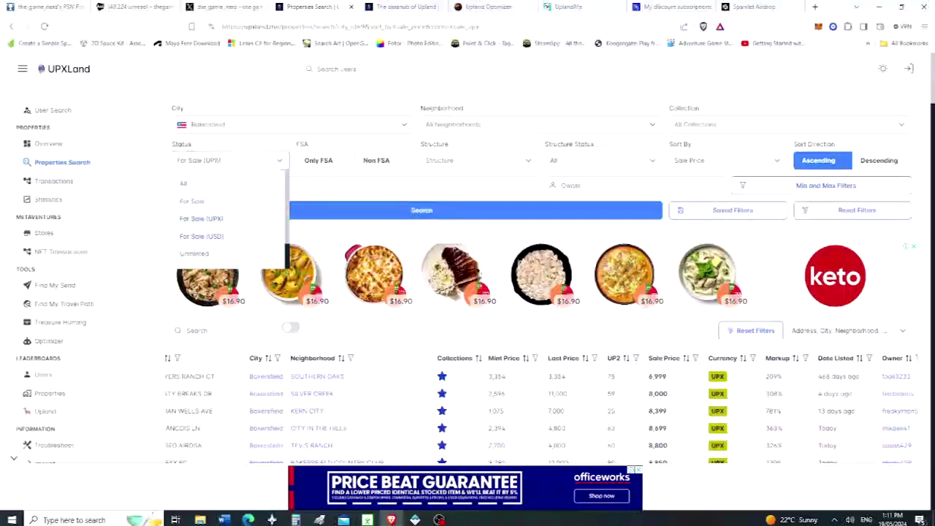
click(201, 236)
click(422, 210)
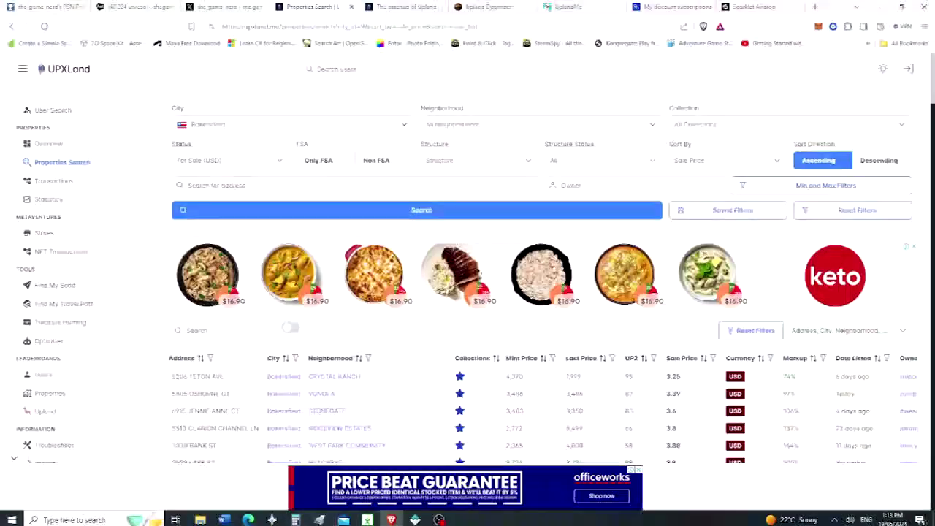
- Browse the Bakersfield USD results, then select the Bakersfield filter text in the profile table
scroll(467, 293, down, 2)
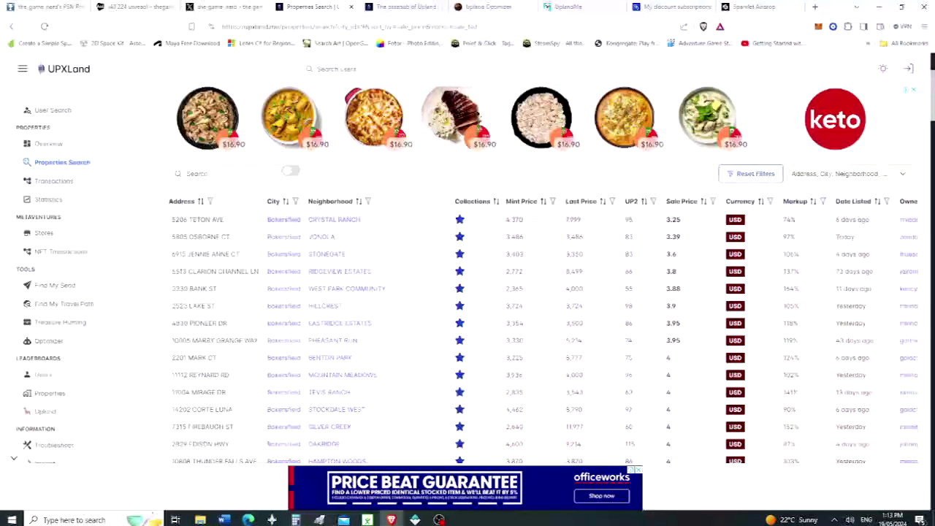
scroll(467, 292, down, 2)
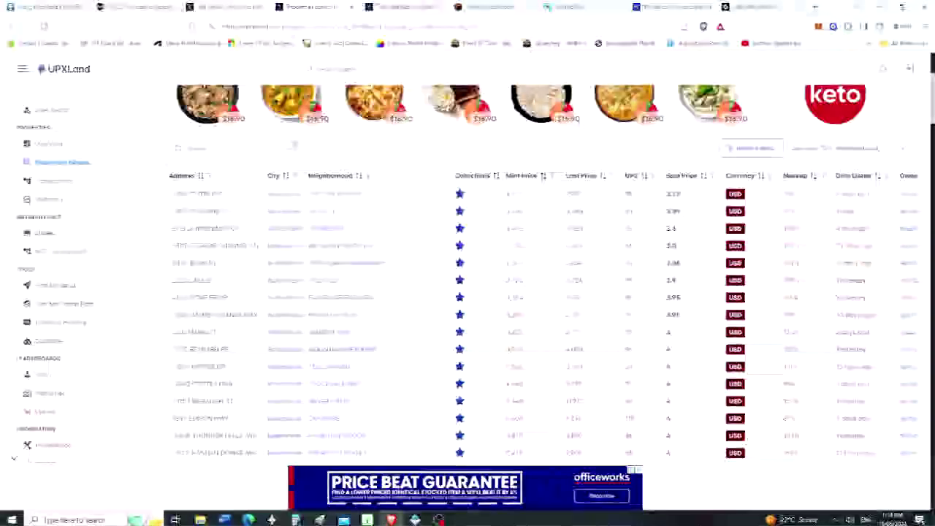
scroll(467, 292, down, 3)
scroll(468, 292, down, 5)
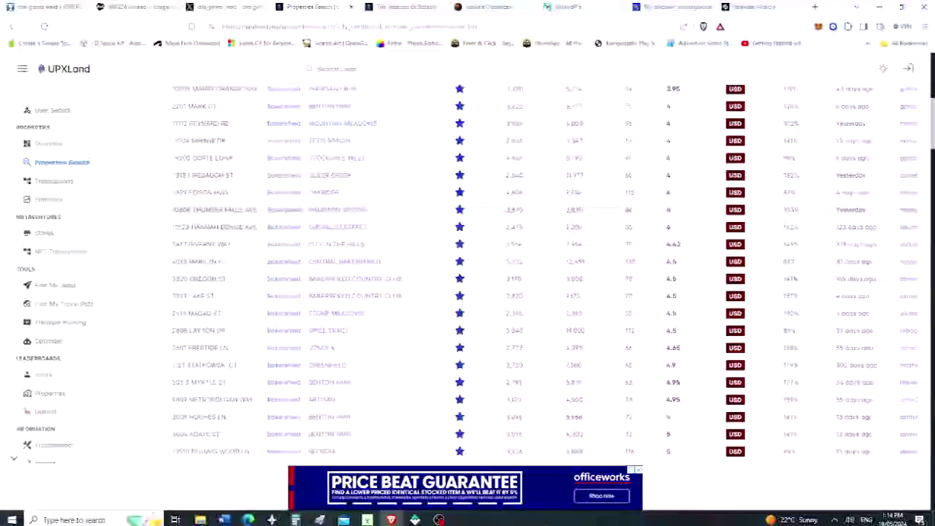
scroll(467, 292, up, 8)
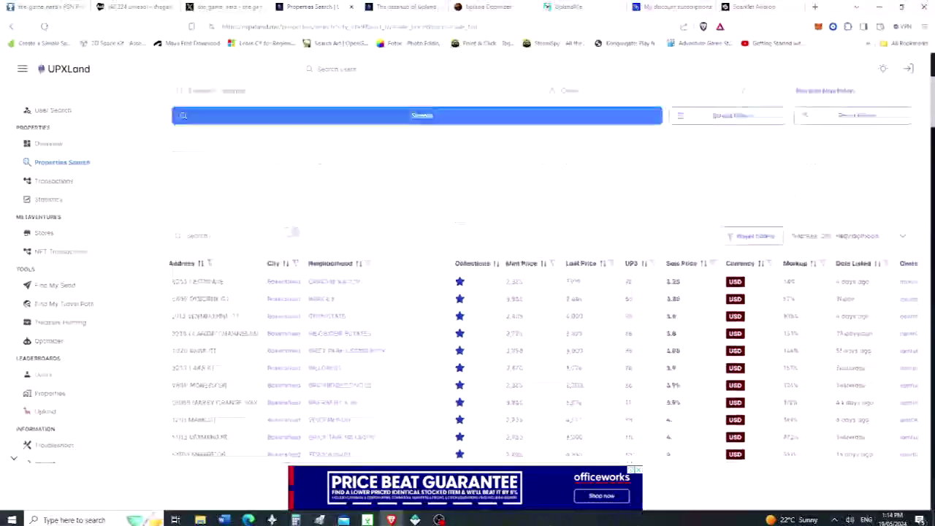
scroll(467, 292, down, 1)
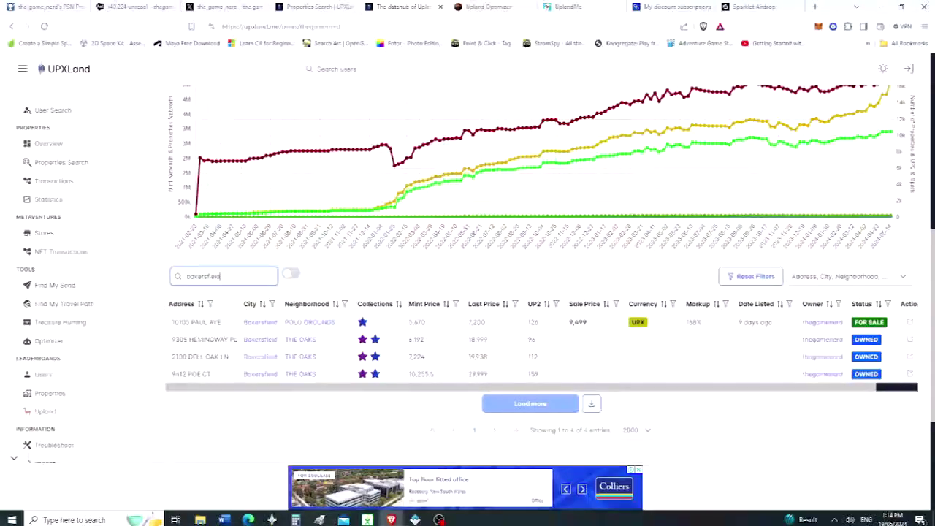
scroll(532, 263, up, 2)
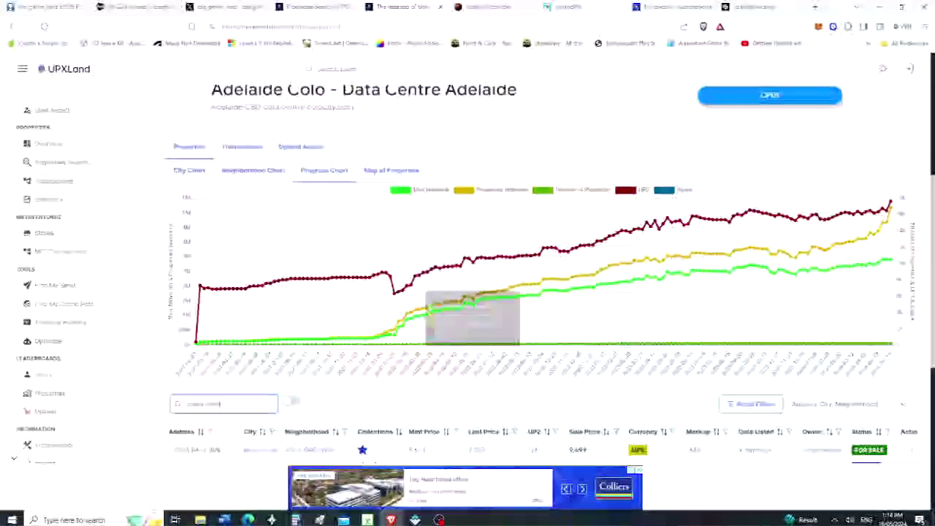
double_click(203, 403)
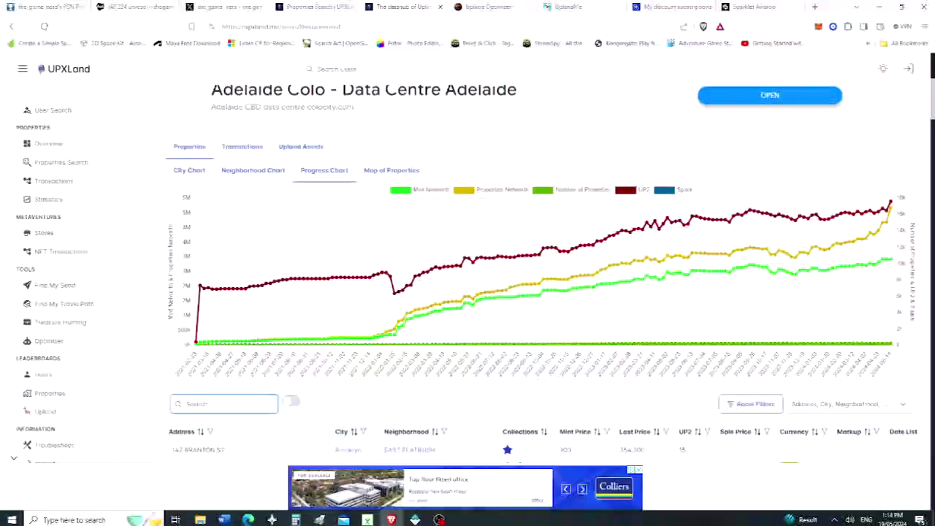
- Clear the profile table filter and scroll through owned properties from all cities
key(BackSpace)
scroll(532, 278, down, 3)
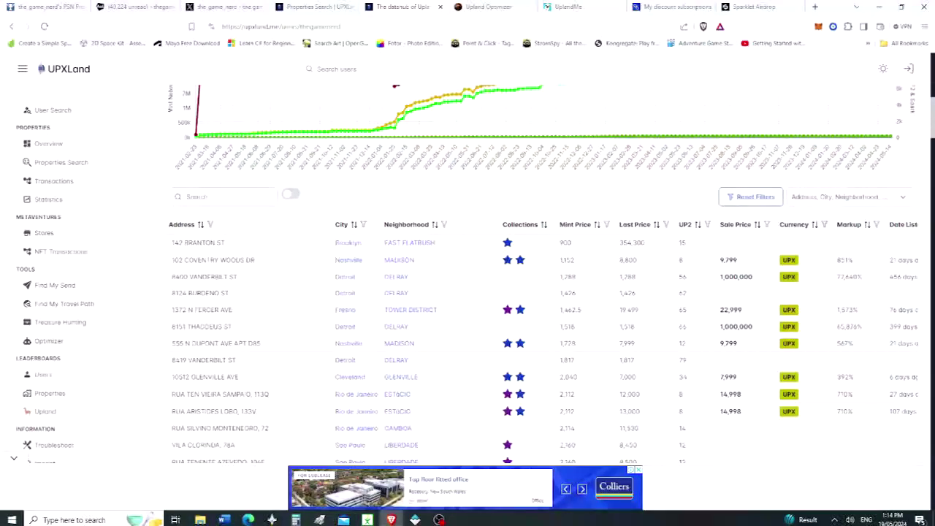
scroll(532, 292, down, 2)
scroll(532, 292, down, 5)
scroll(532, 292, down, 10)
scroll(532, 292, down, 10)
scroll(532, 293, up, 2)
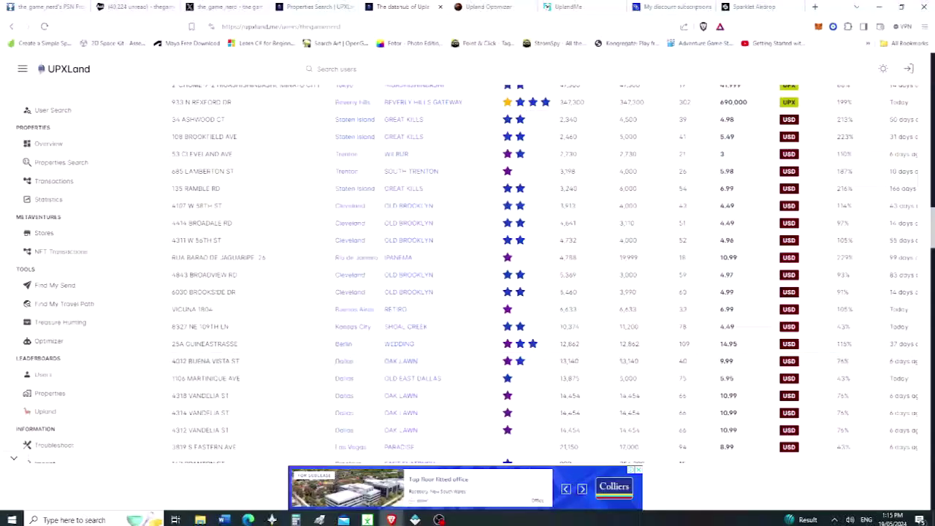
scroll(468, 278, down, 1)
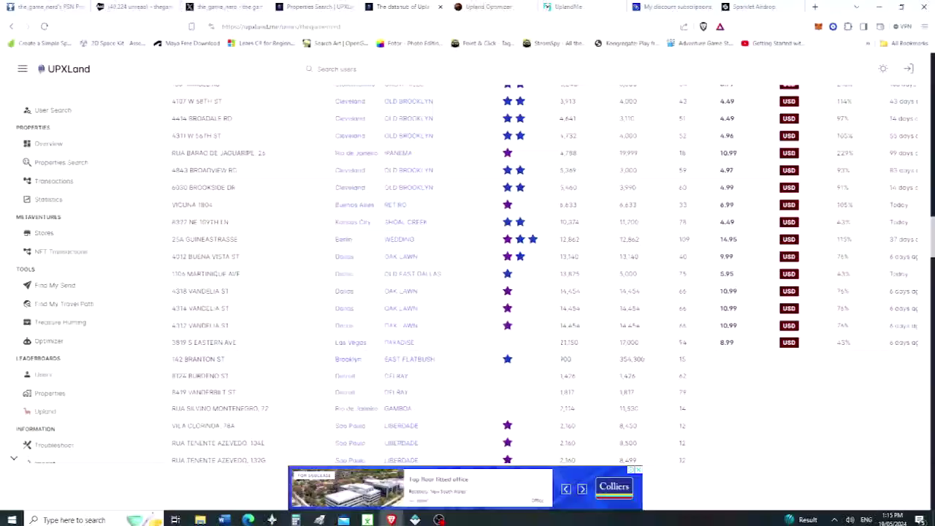
scroll(467, 277, up, 1)
scroll(467, 278, up, 2)
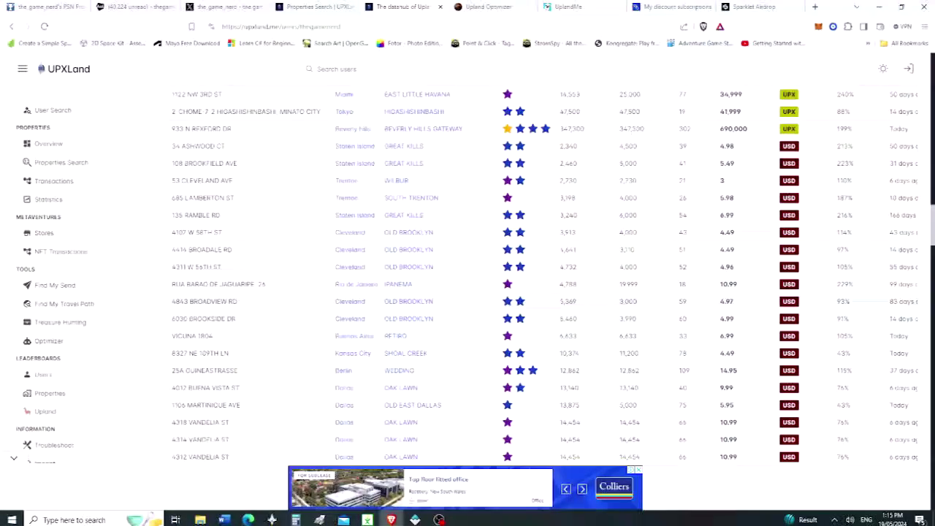
scroll(467, 277, up, 7)
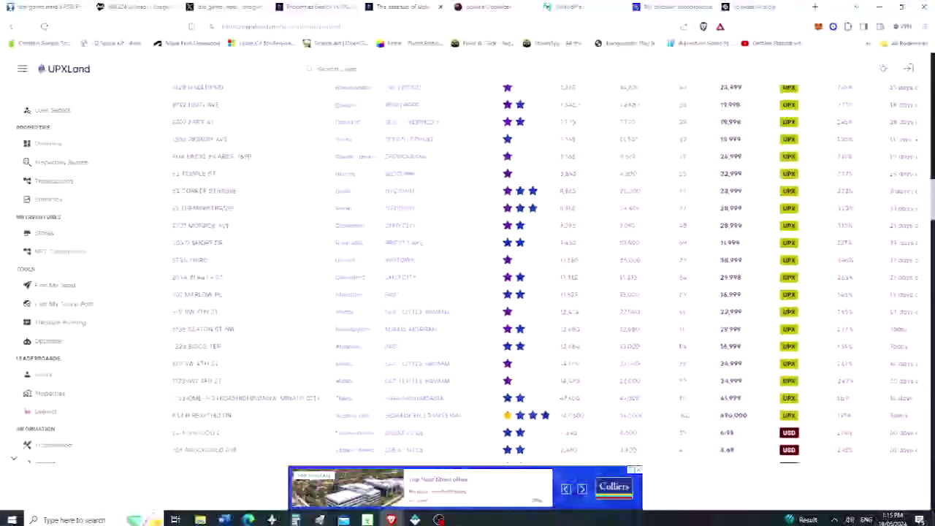
scroll(814, 193, up, 6)
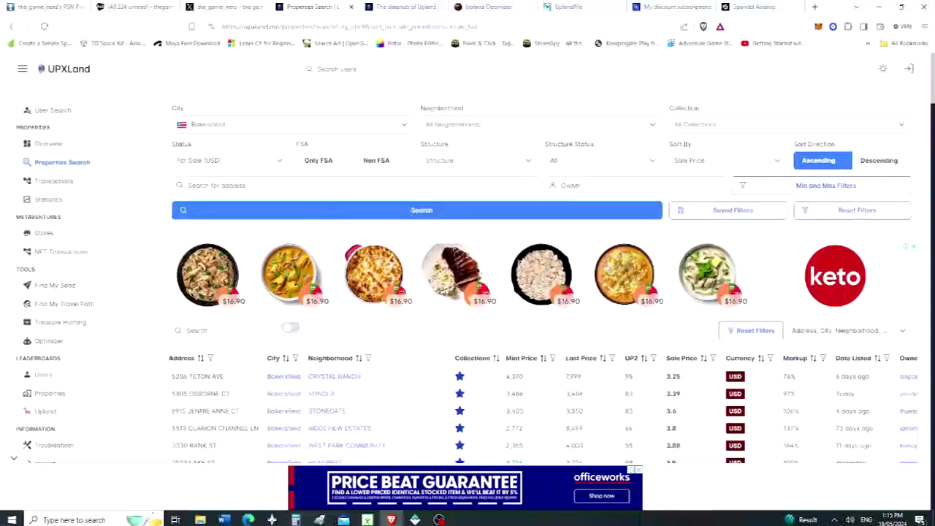
- Switch the property search status back to For Sale (UPX)
scroll(540, 274, down, 1)
scroll(541, 275, down, 1)
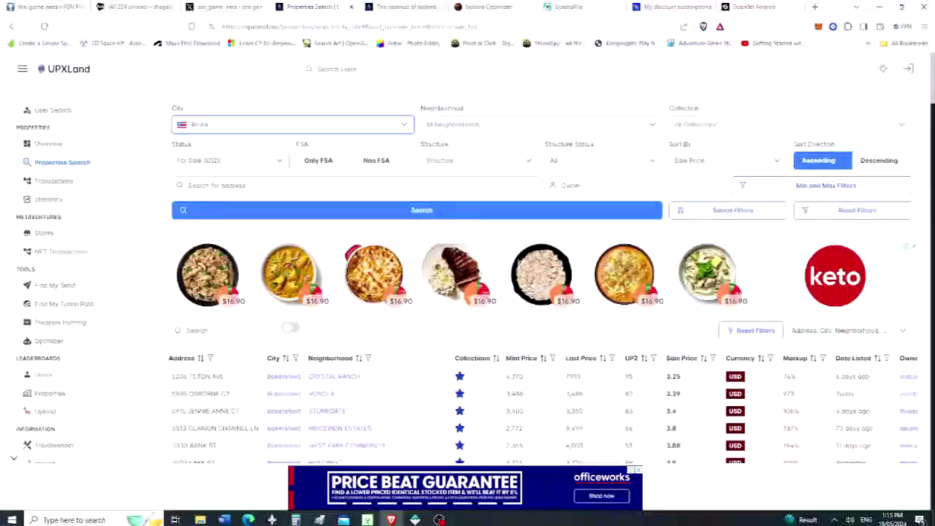
click(201, 219)
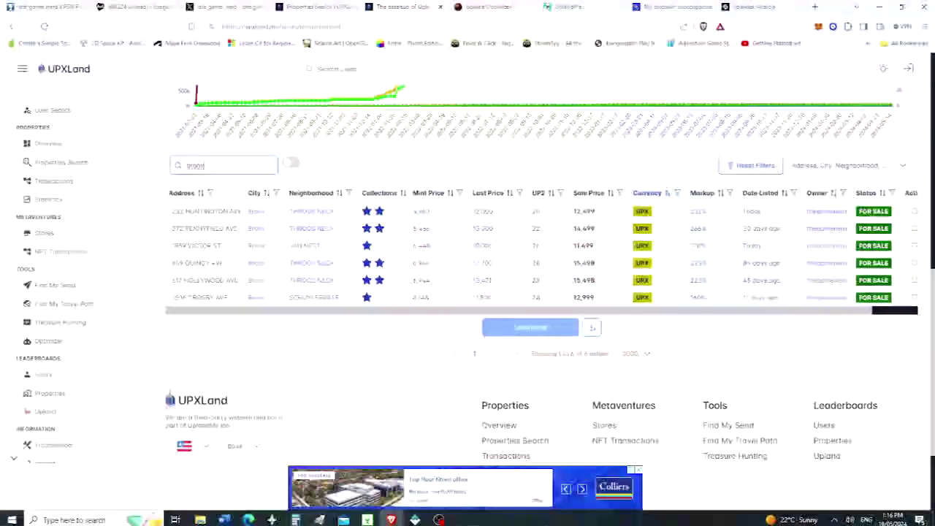
- Return to the Bronx For Sale (UPX) search results and browse them from 10,000 UPX
mouse_move(762, 228)
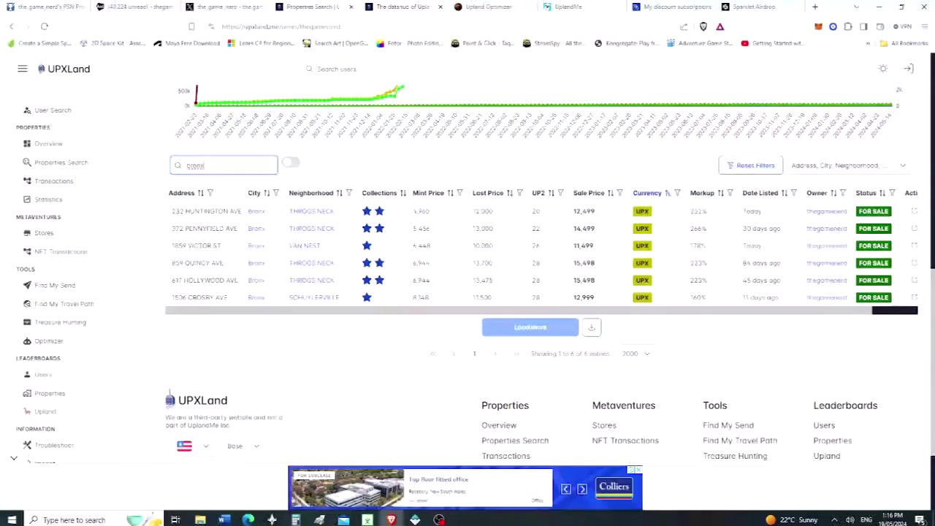
key(alt+Left)
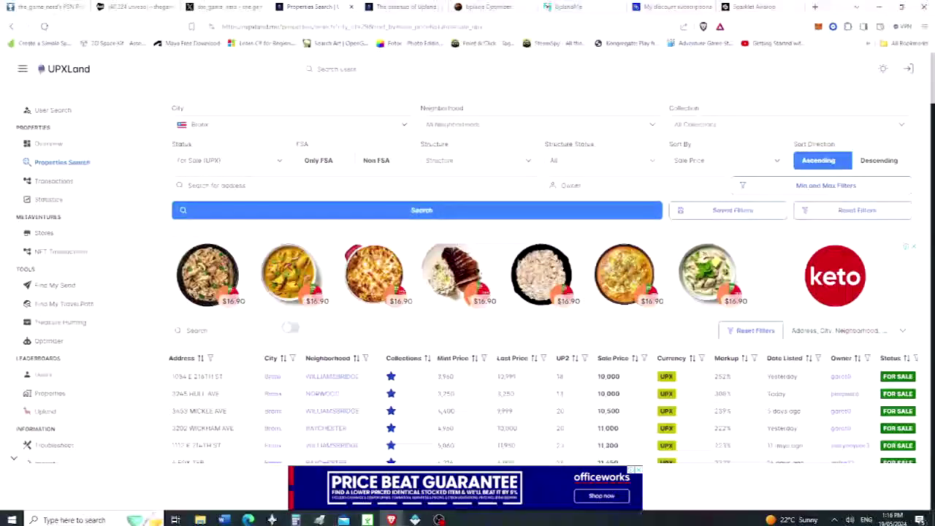
scroll(530, 292, down, 3)
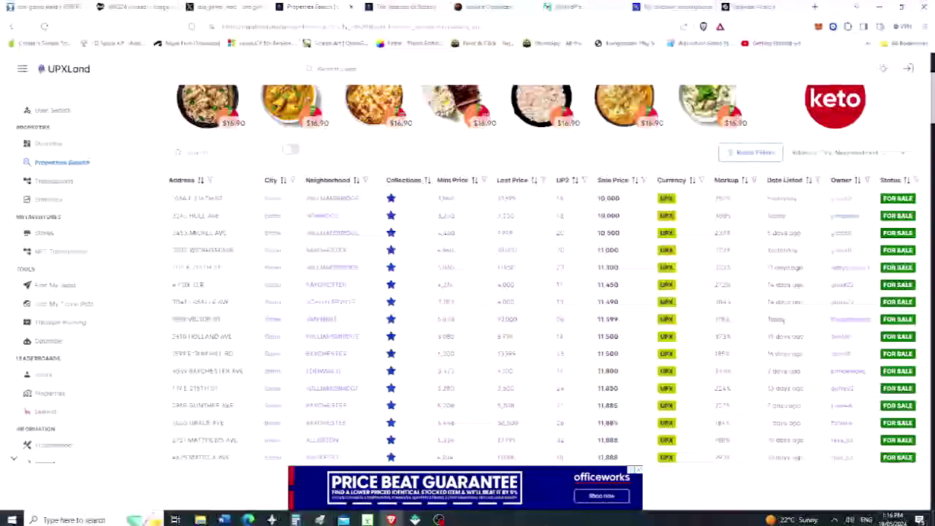
scroll(467, 292, down, 2)
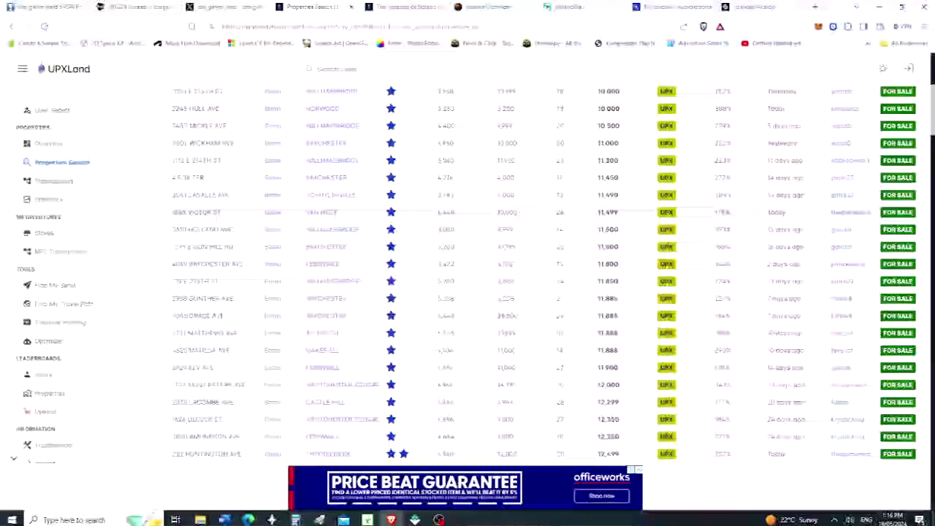
scroll(467, 277, up, 1)
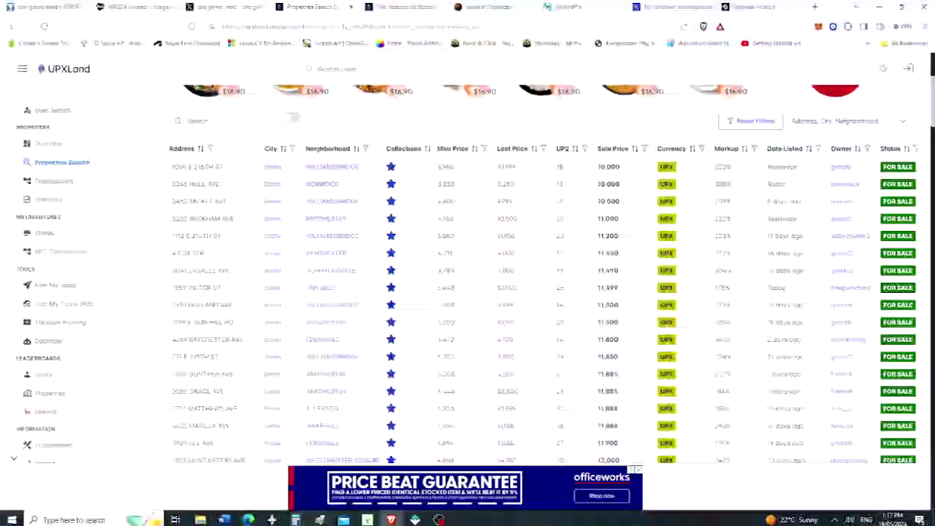
scroll(541, 292, up, 3)
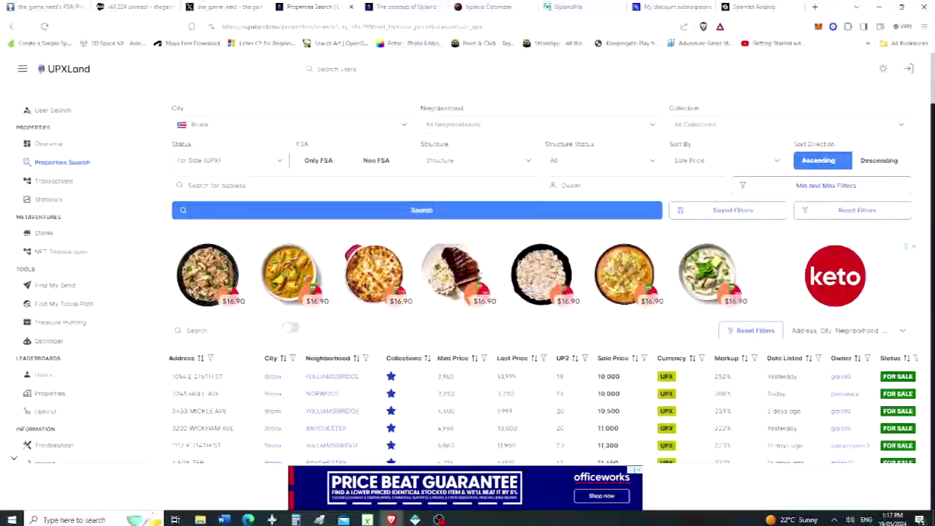
- Search Bronx properties for sale in USD, from 4.49 USD, and read the collection boosts
click(201, 236)
click(274, 210)
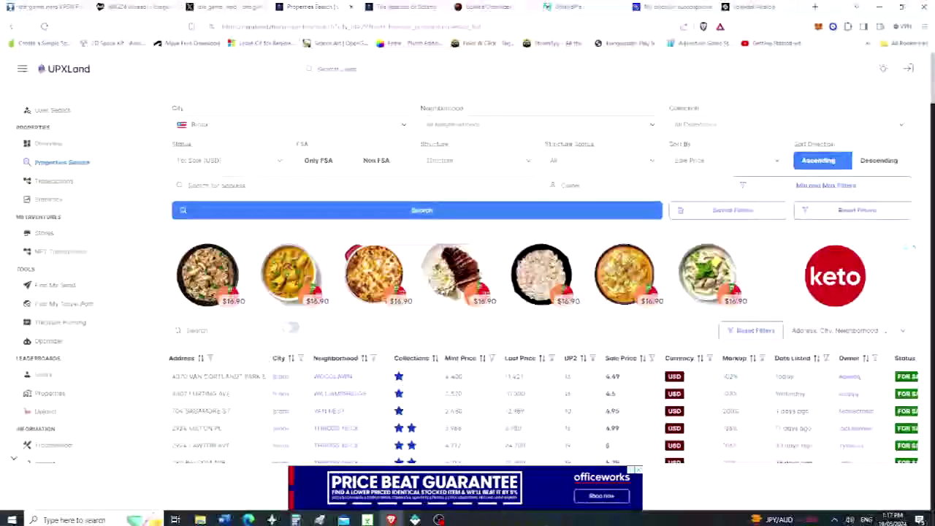
scroll(541, 292, down, 2)
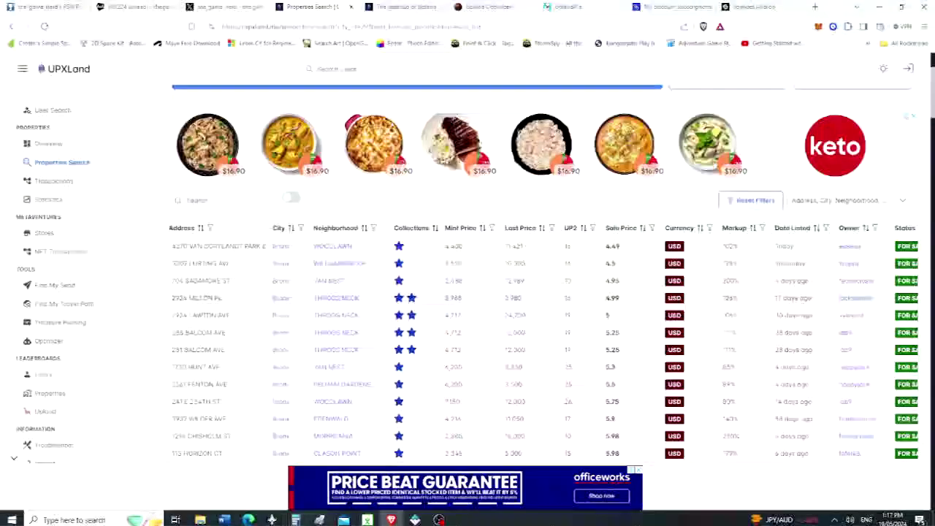
scroll(541, 292, down, 2)
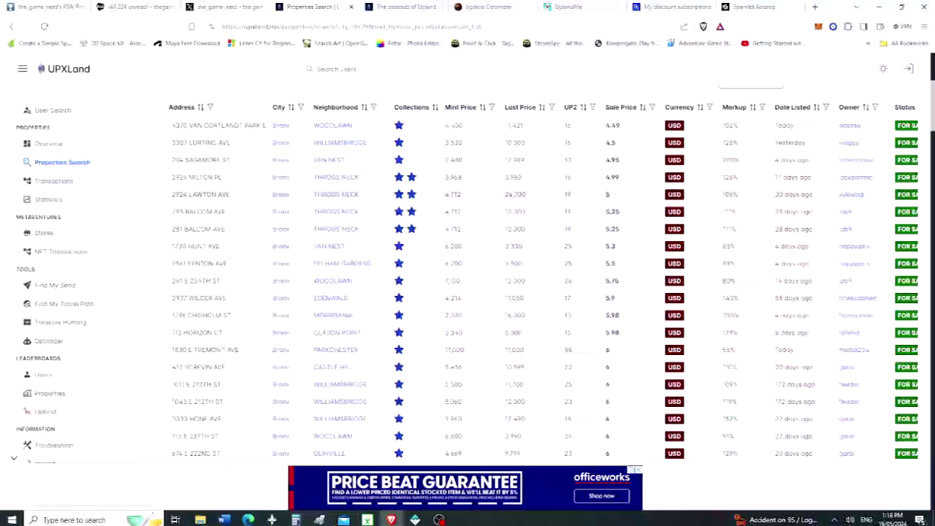
mouse_move(399, 144)
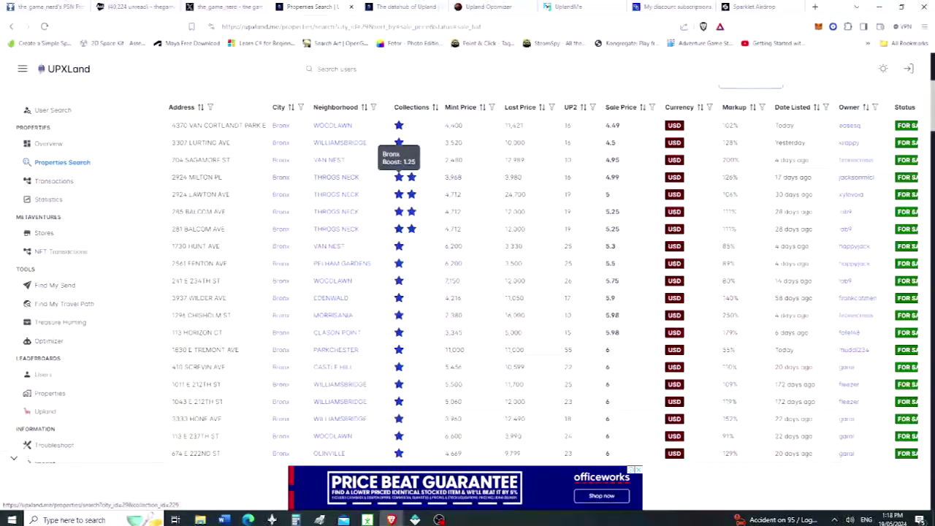
mouse_move(412, 176)
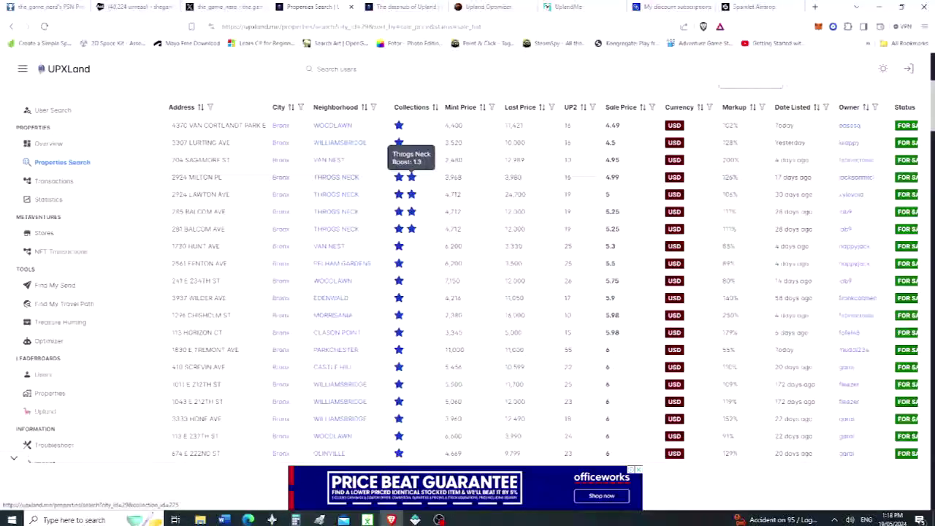
mouse_move(399, 126)
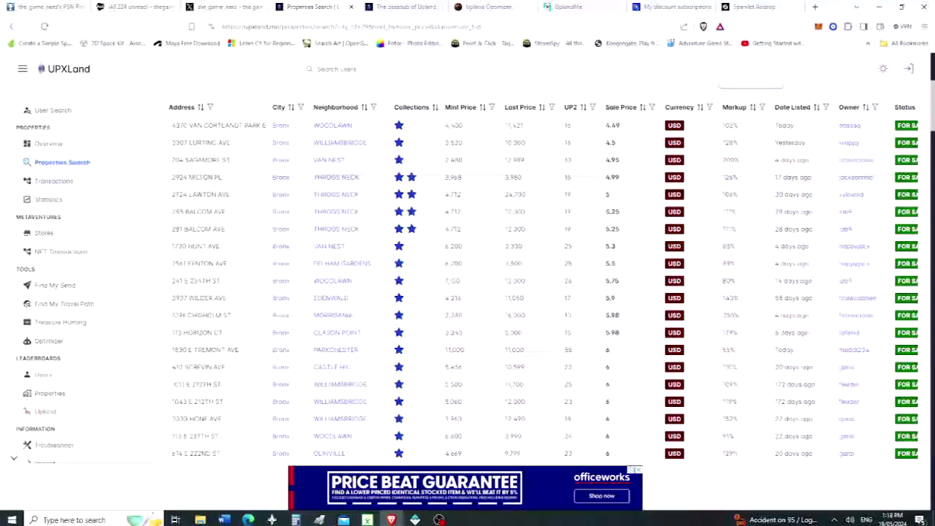
- Set the search city to Brooklyn with status For Sale (UPX)
scroll(541, 293, up, 4)
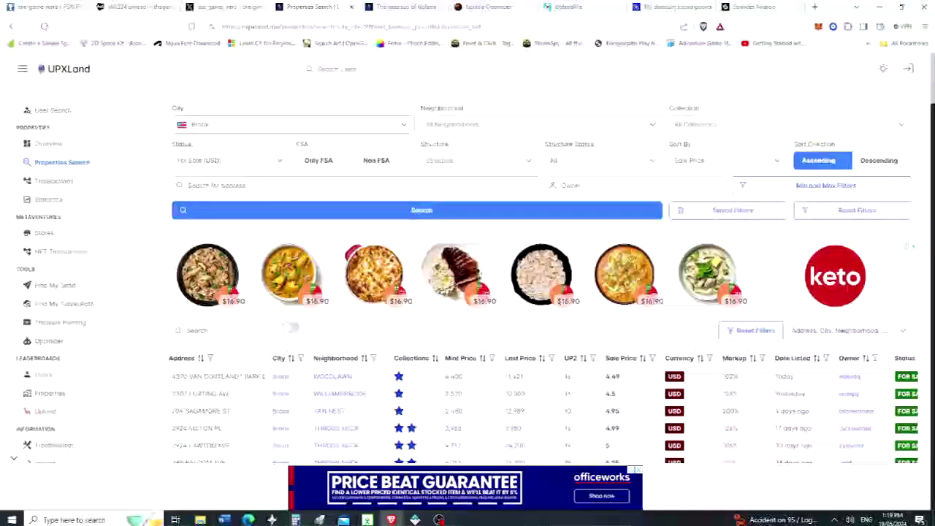
click(292, 124)
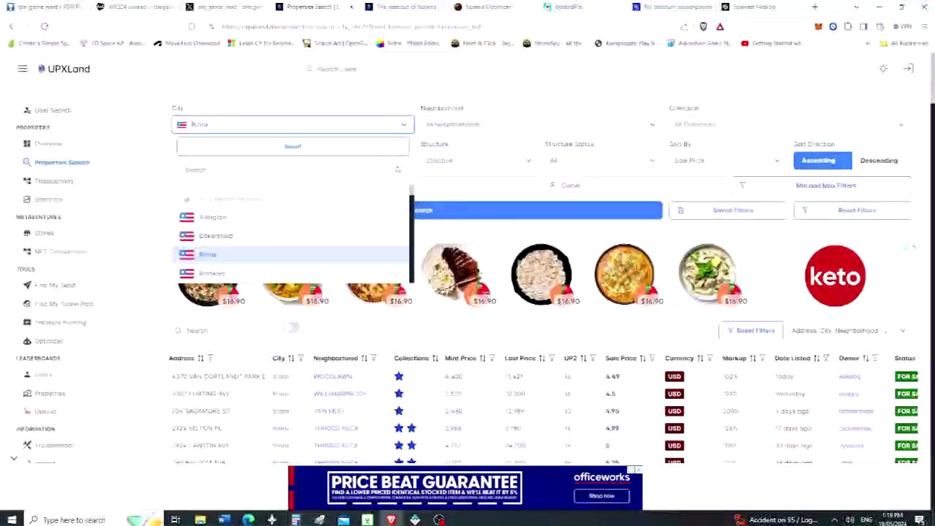
scroll(292, 234, down, 2)
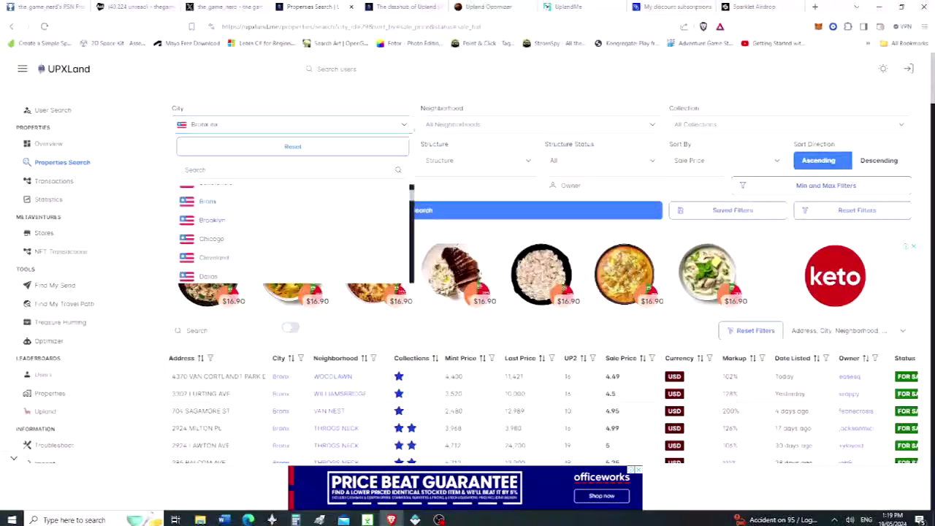
click(212, 220)
click(230, 160)
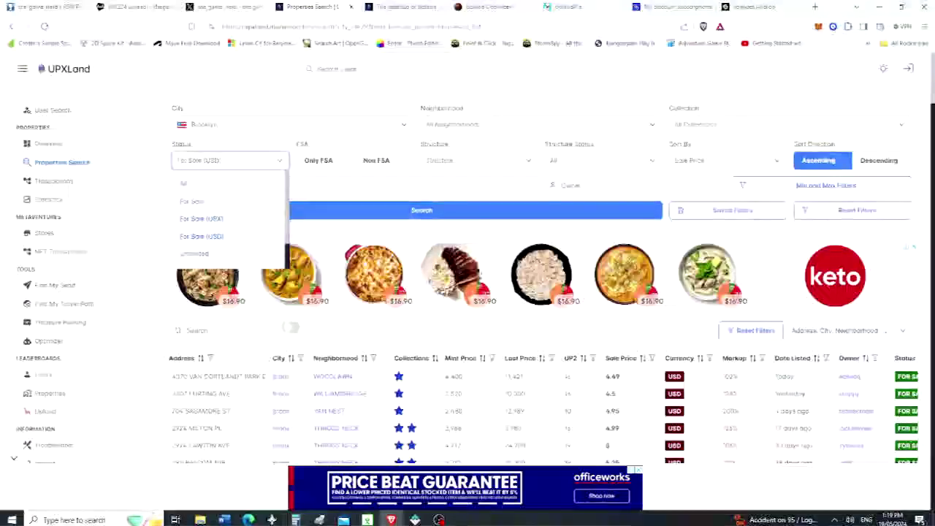
click(201, 218)
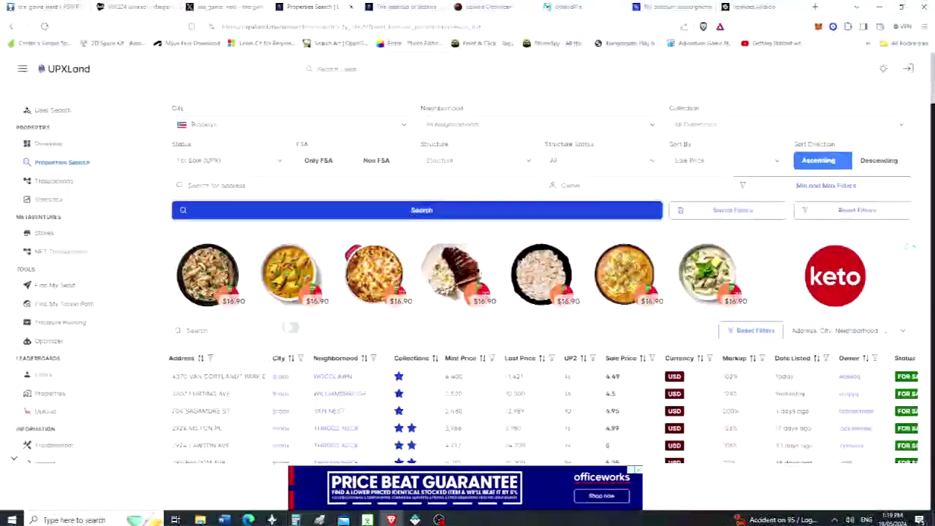
- Clear the bronx filter from the own-listings table
scroll(540, 293, down, 2)
double_click(195, 165)
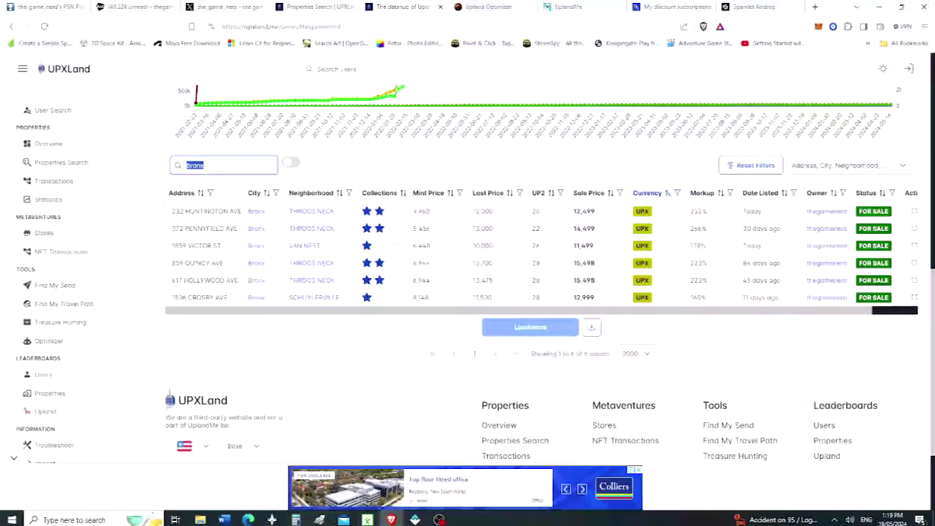
key(BackSpace)
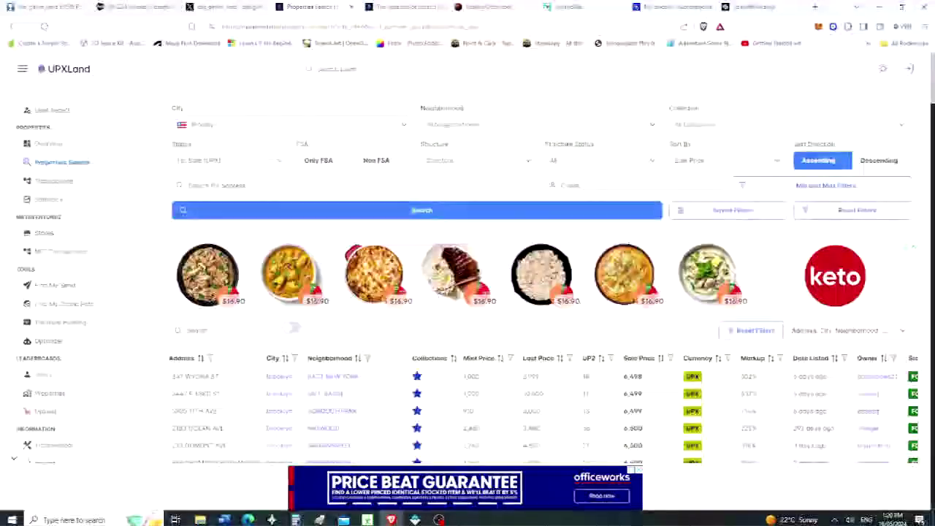
- Scroll through the Brooklyn UPX results, priced from 6,498 to 7,420 UPX
scroll(467, 293, down, 2)
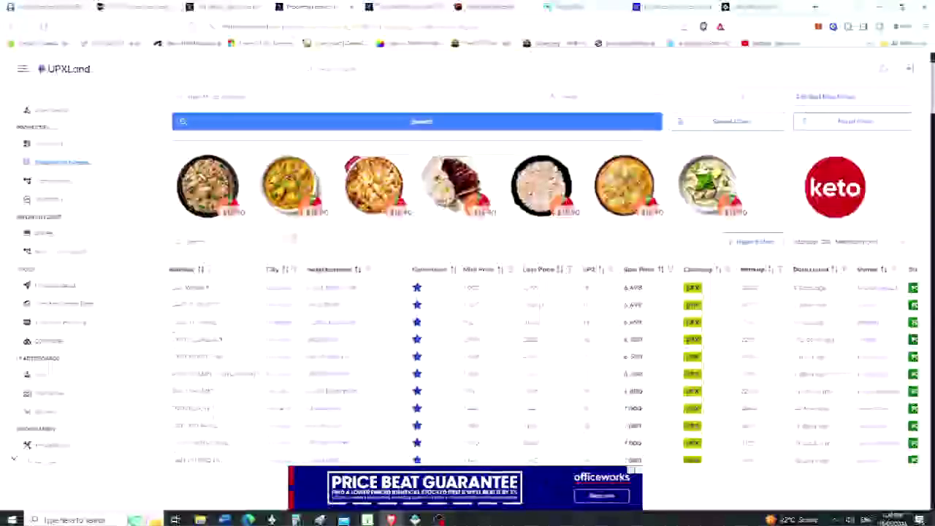
scroll(467, 292, down, 2)
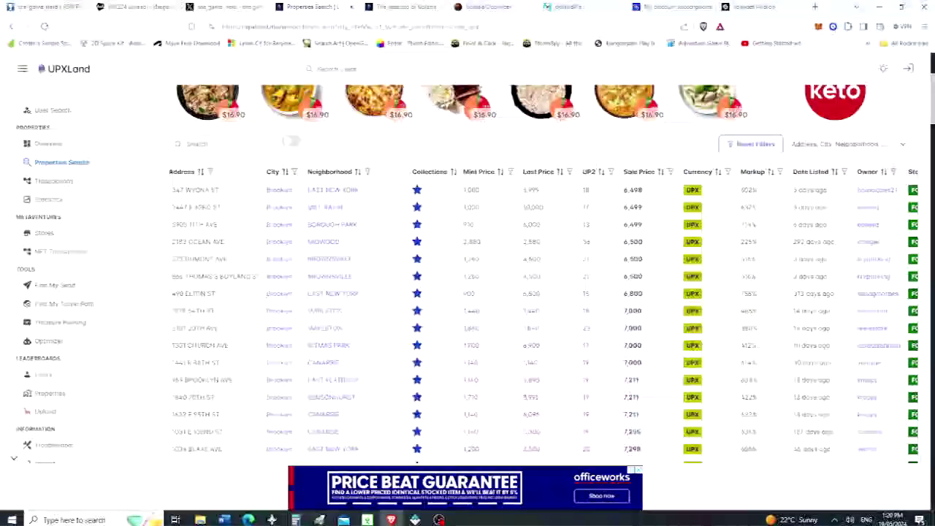
scroll(468, 292, up, 2)
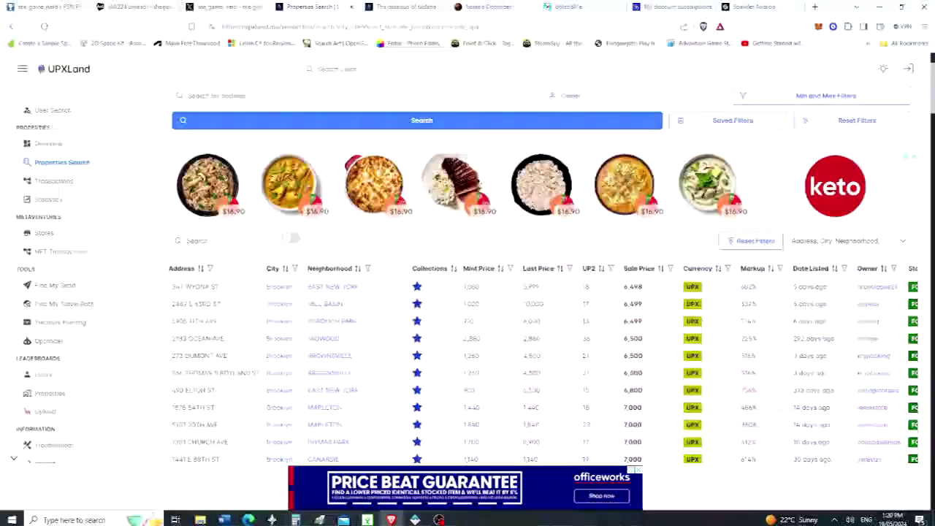
scroll(467, 293, up, 1)
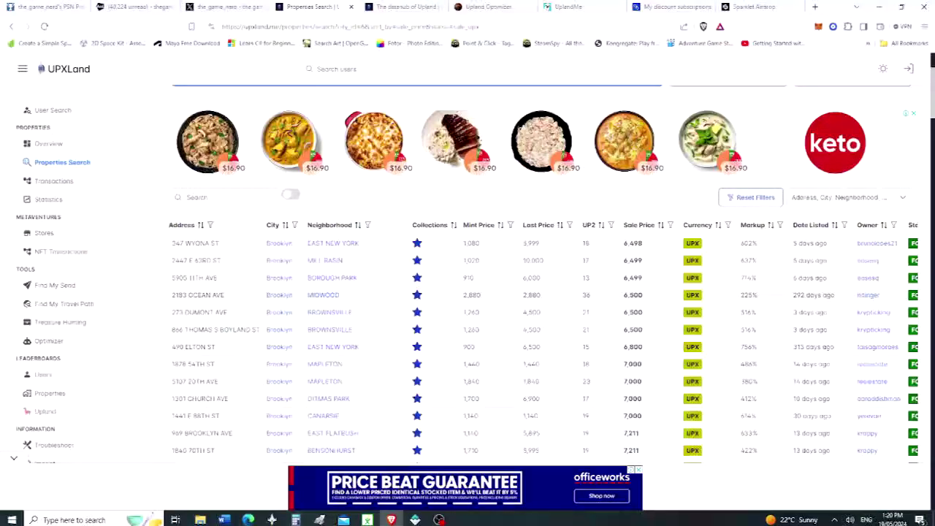
scroll(540, 293, down, 2)
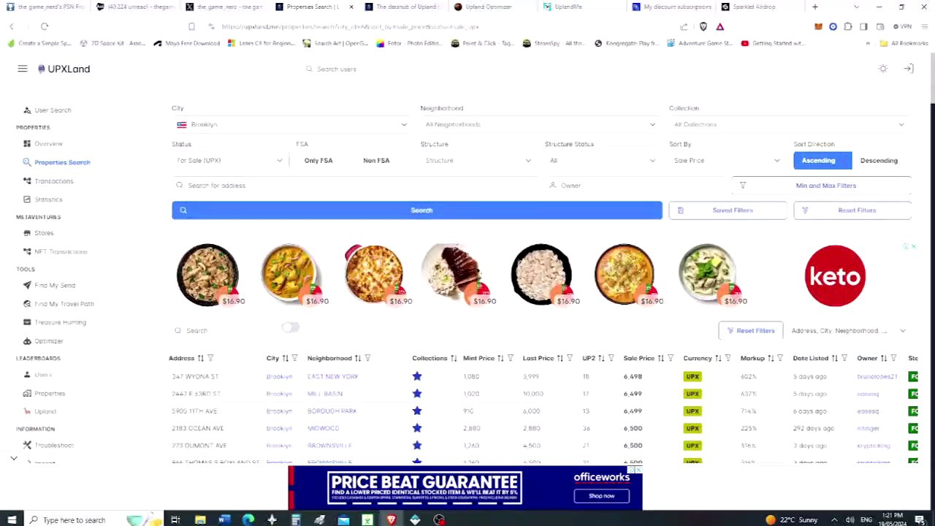
- Run the Brooklyn search for For Sale (USD) listings, many priced at 3 USD
click(201, 236)
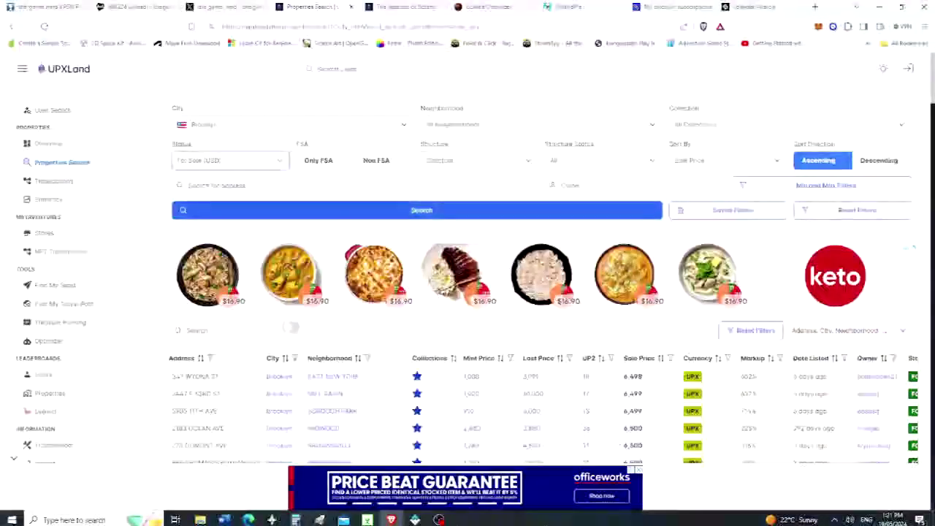
key(Return)
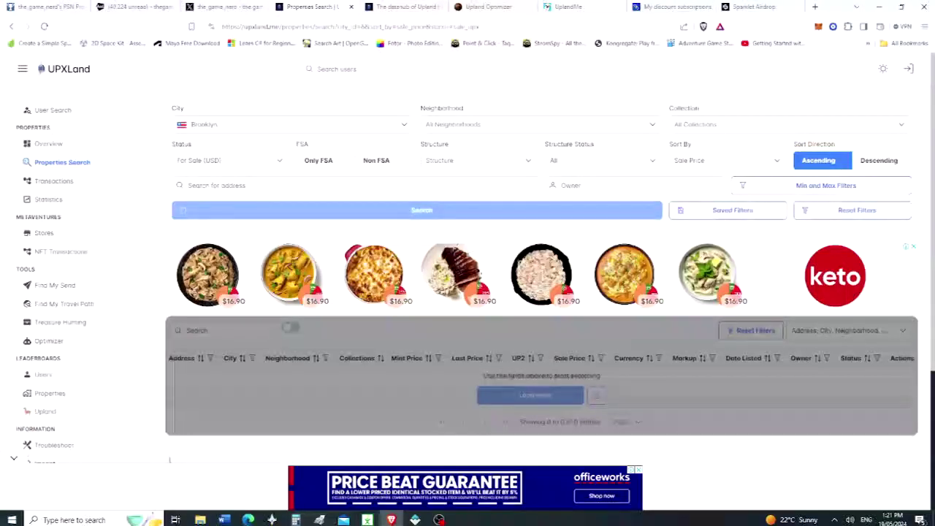
scroll(541, 292, down, 4)
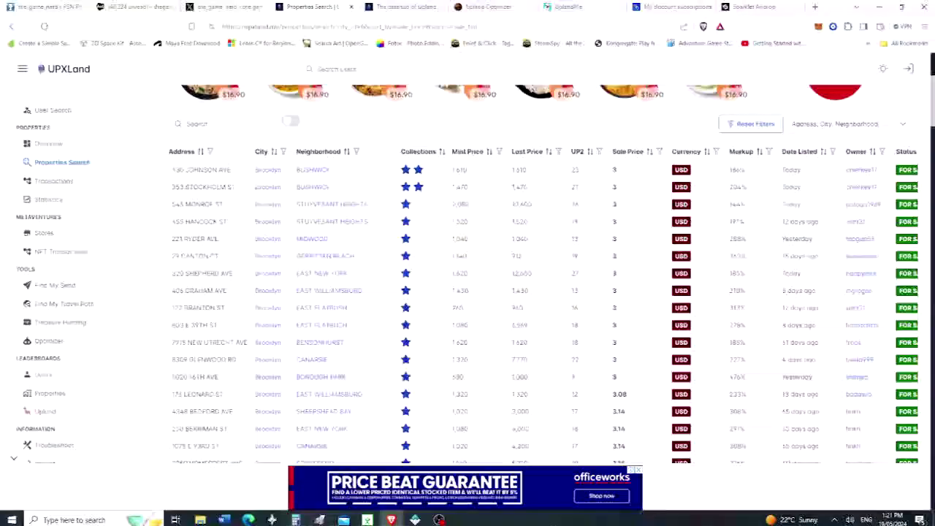
- Set the Brooklyn search status back to For Sale (UPX)
scroll(541, 292, up, 3)
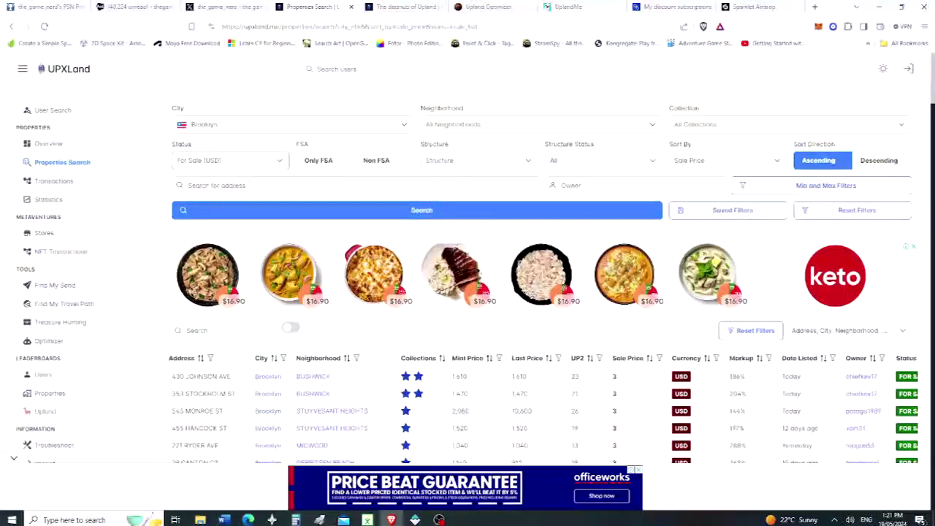
click(226, 160)
click(201, 219)
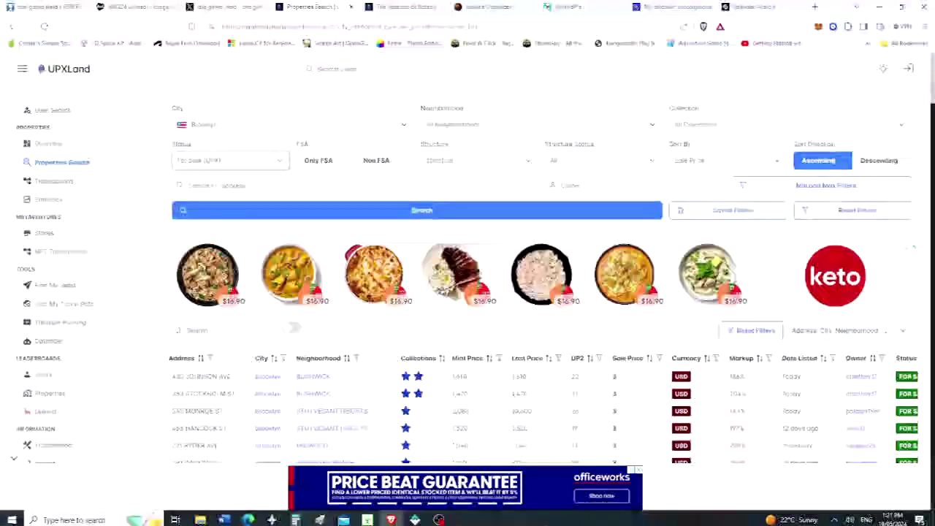
- Search Chicago properties for sale in UPX and browse the results from 5,849 UPX
click(292, 124)
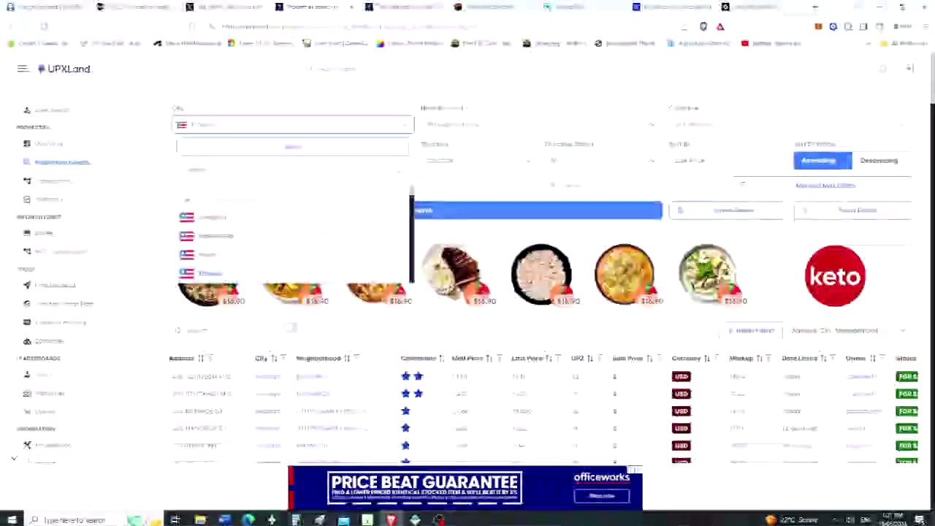
scroll(292, 231, down, 2)
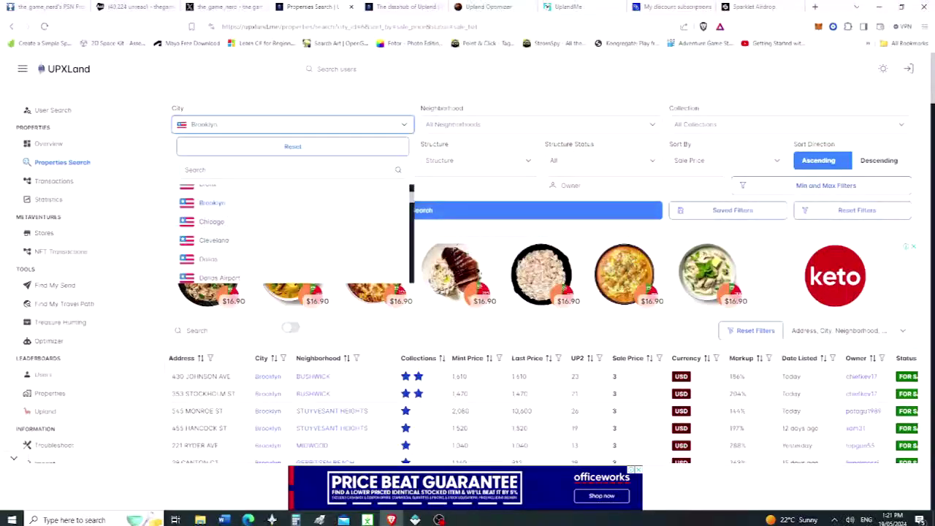
click(211, 221)
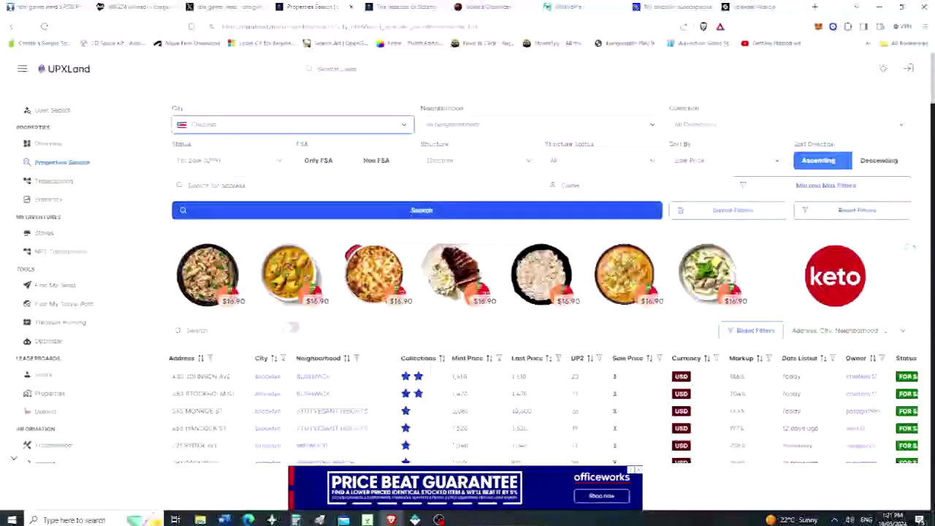
click(422, 210)
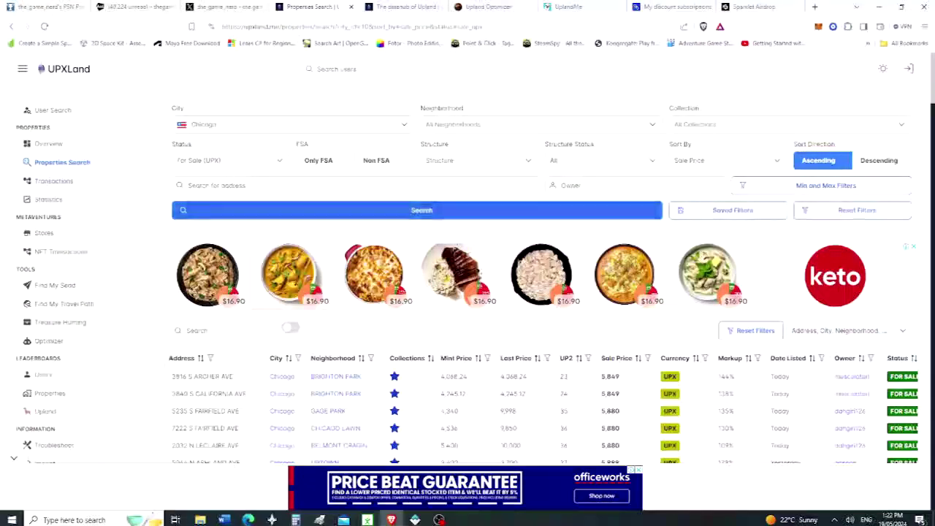
scroll(468, 292, down, 3)
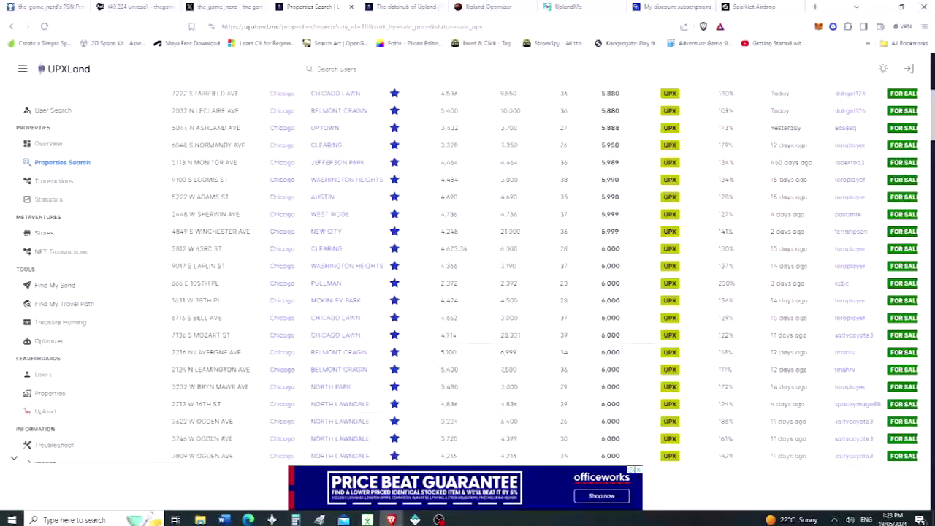
scroll(540, 278, up, 2)
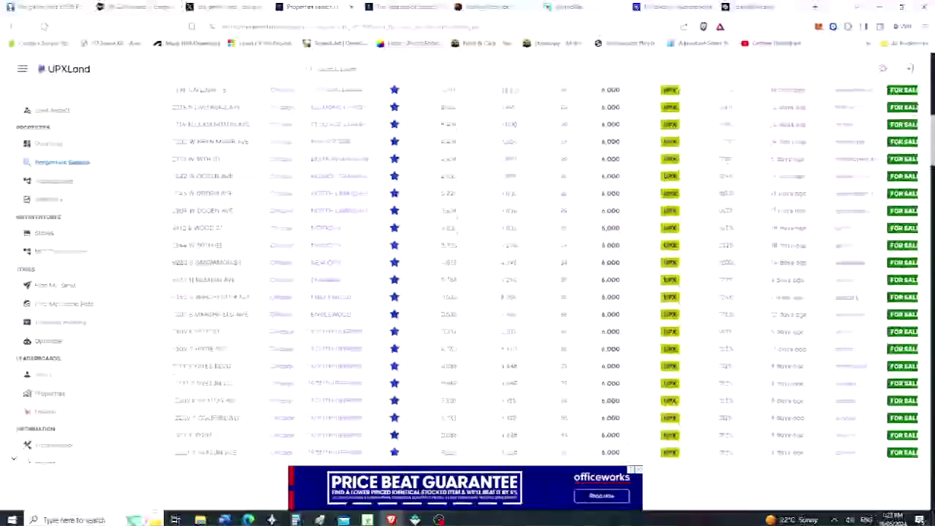
scroll(468, 292, up, 5)
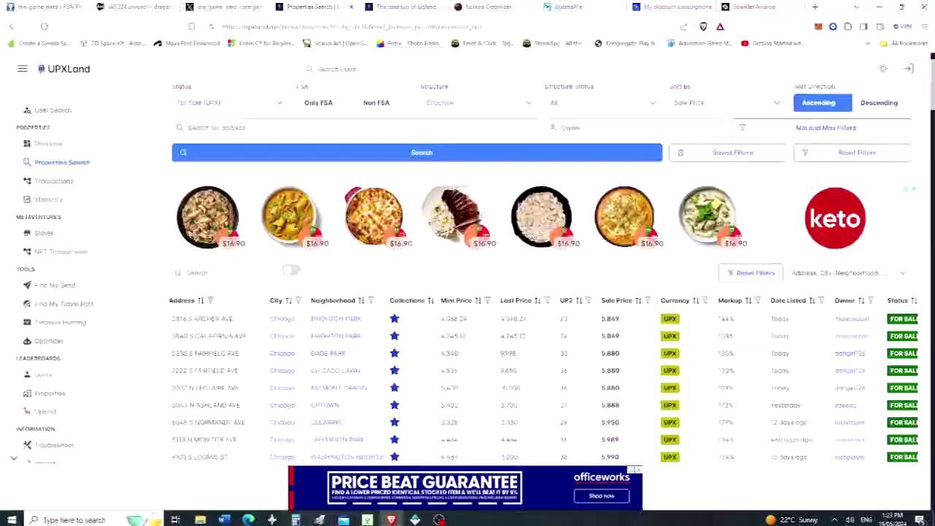
scroll(555, 307, up, 1)
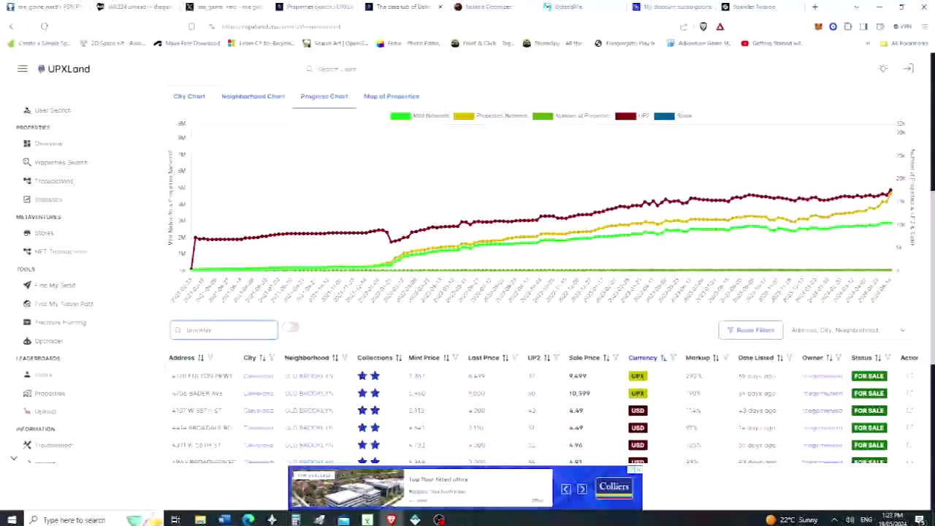
- Filter the own-listings table to chicago, then review the Chicago search results again
double_click(200, 330)
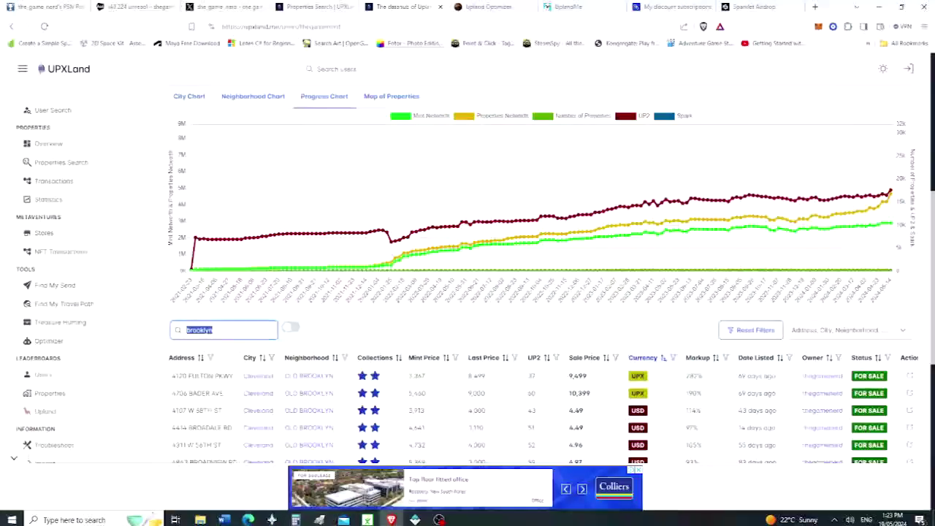
text(chicago)
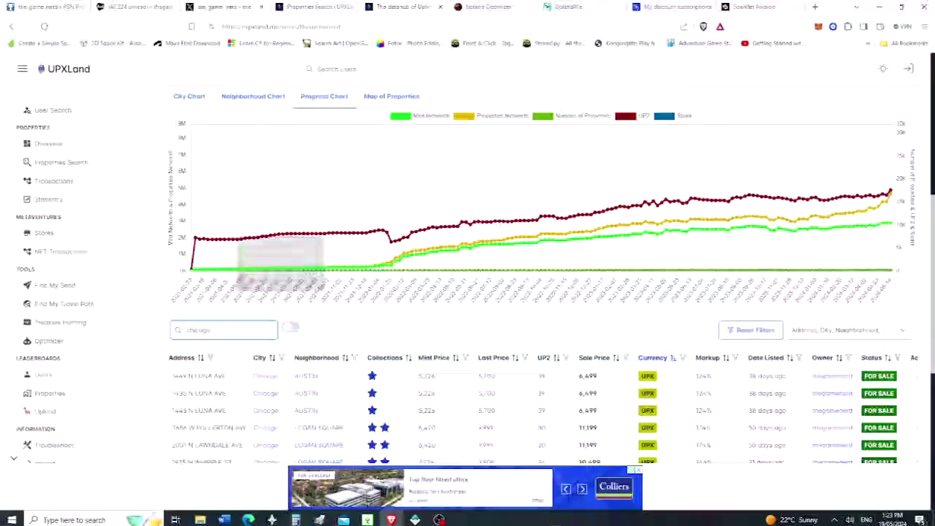
key(Return)
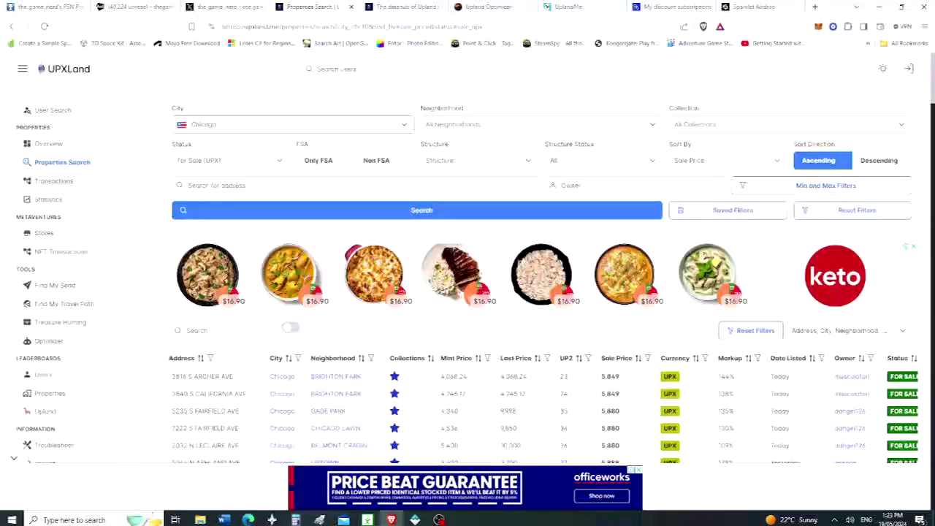
scroll(467, 292, down, 2)
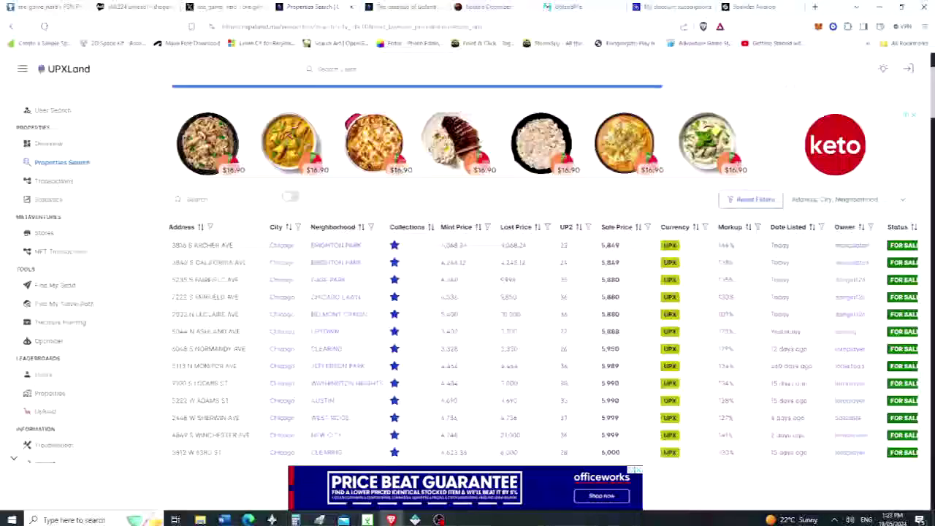
scroll(394, 351, down, 5)
scroll(468, 292, up, 10)
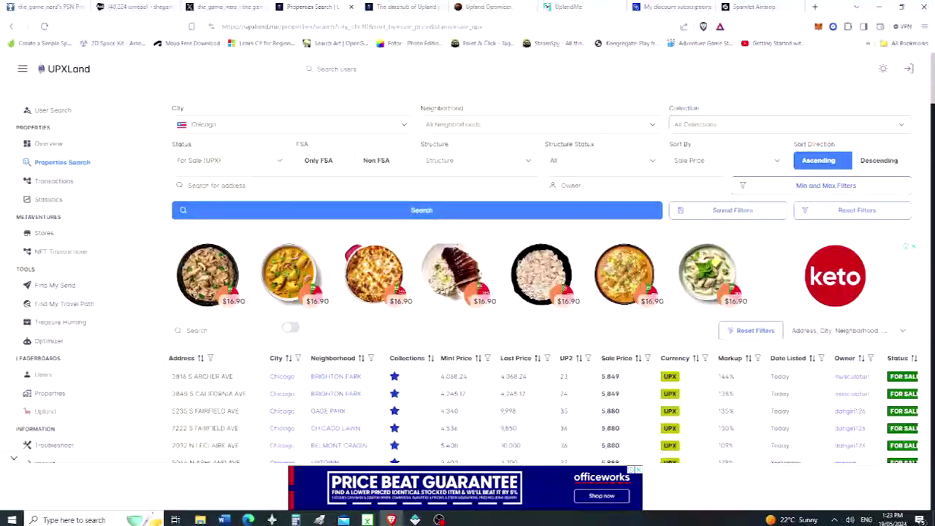
- Rerun the Chicago search with every collection selected except Chicagoan
click(789, 124)
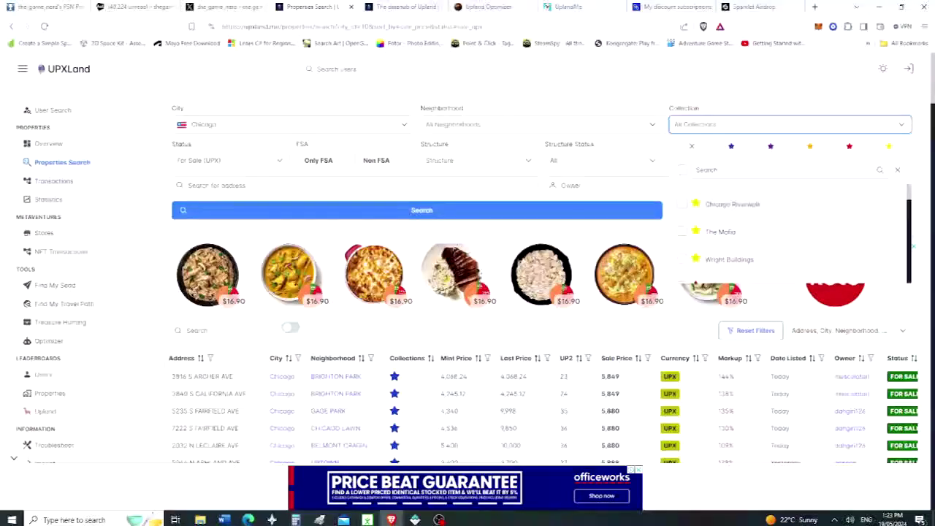
click(683, 169)
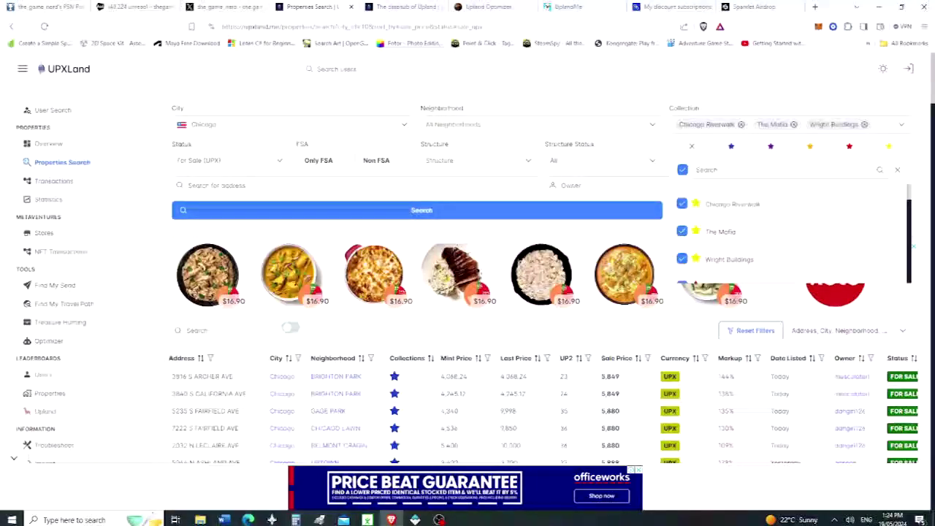
scroll(789, 234, down, 2)
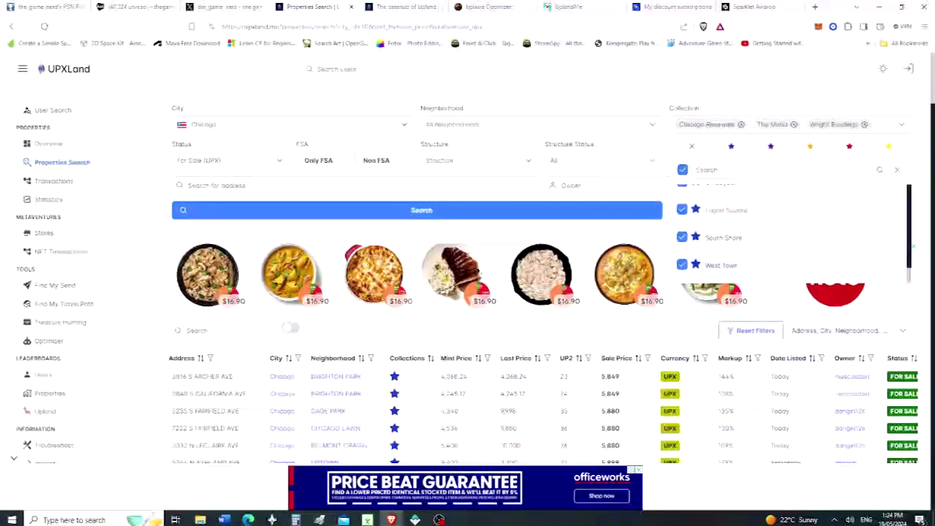
scroll(789, 234, down, 1)
scroll(789, 234, up, 1)
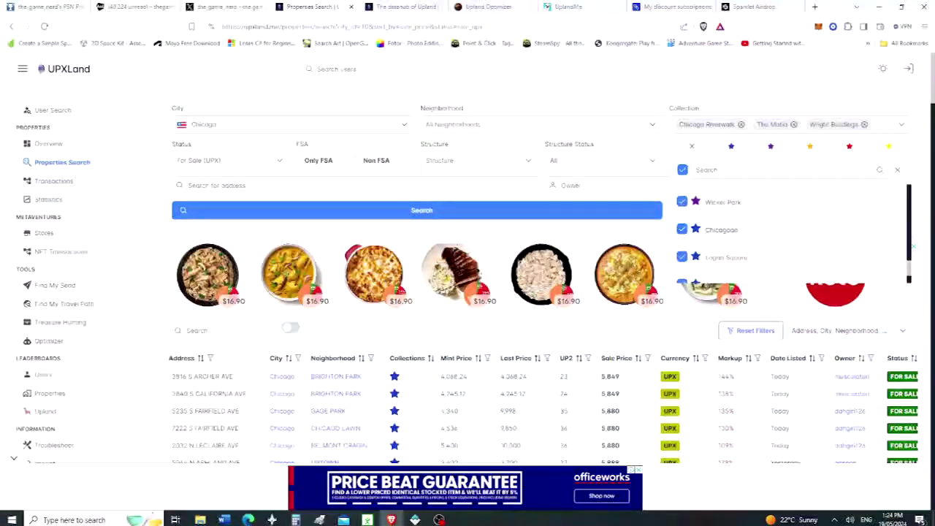
click(682, 229)
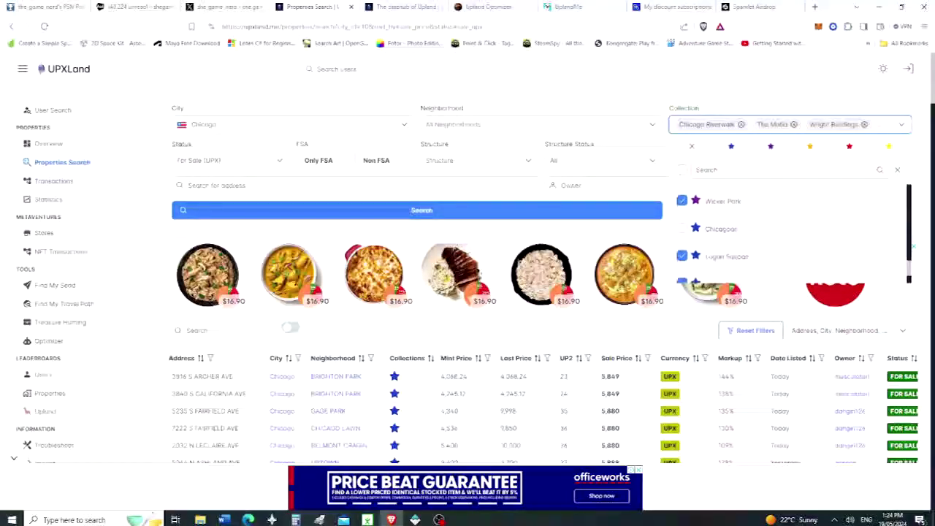
scroll(789, 234, down, 1)
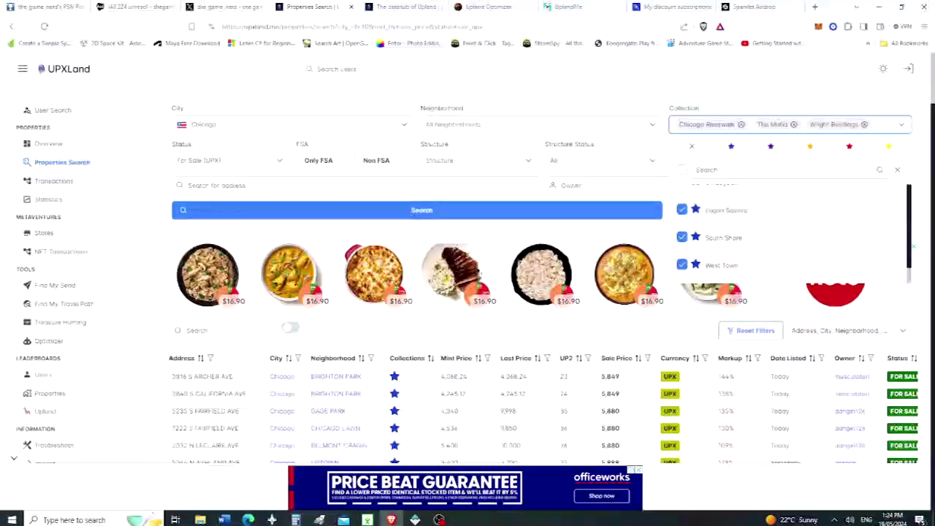
scroll(789, 234, up, 1)
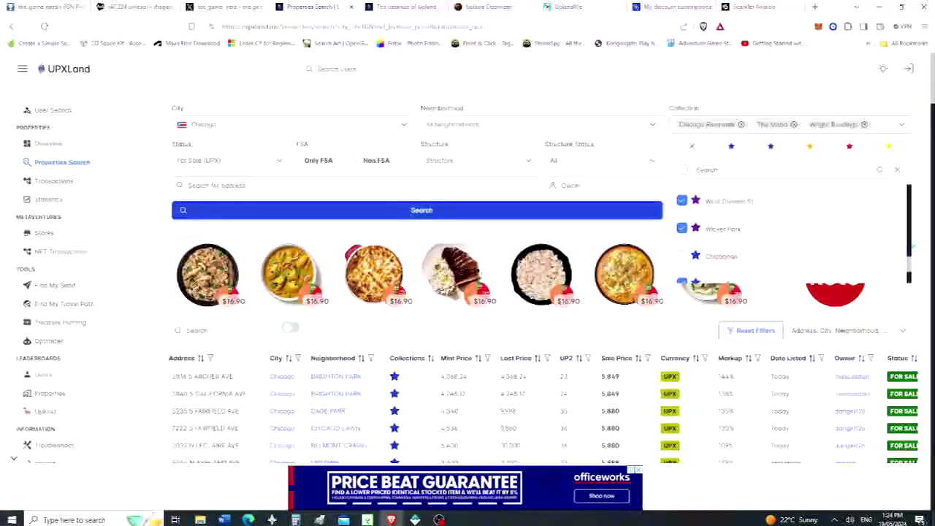
click(422, 210)
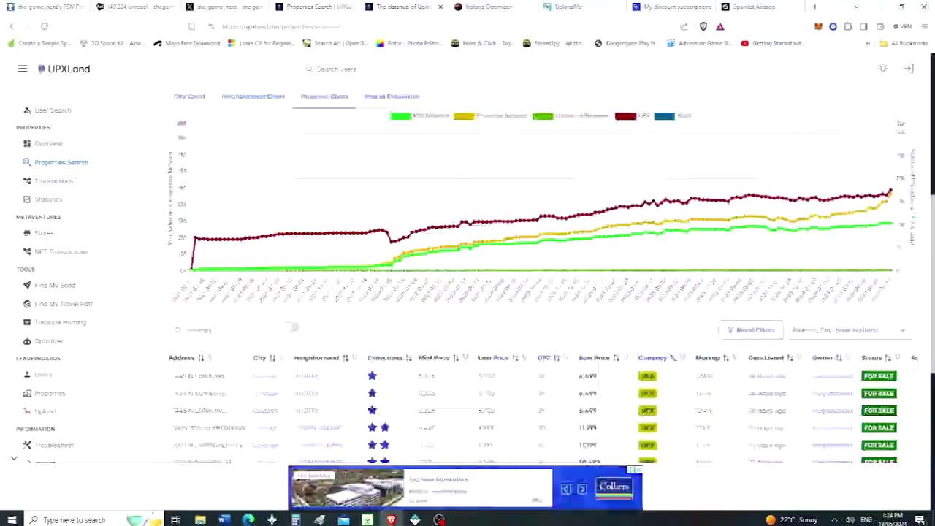
- Review the nine own Chicago listings, six for sale at 6,499–10,499 UPX
scroll(541, 292, down, 2)
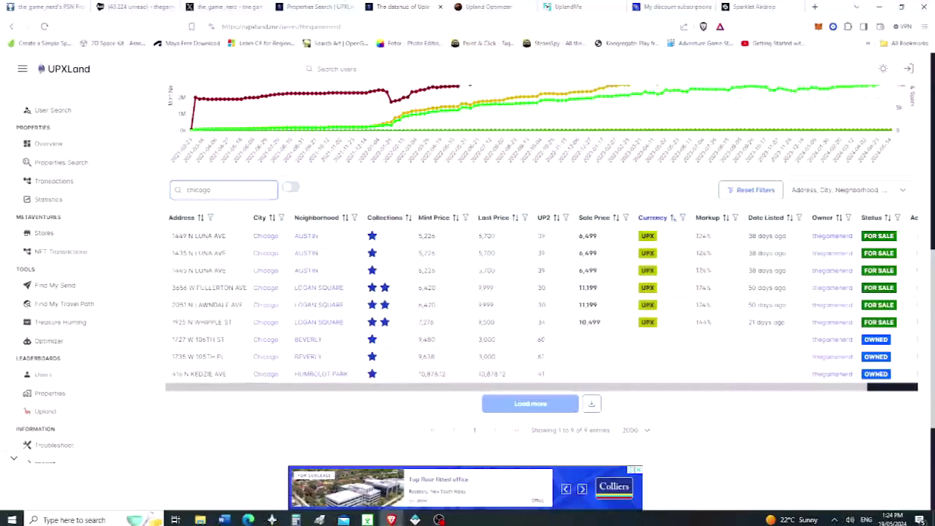
key(ctrl+shift+Tab)
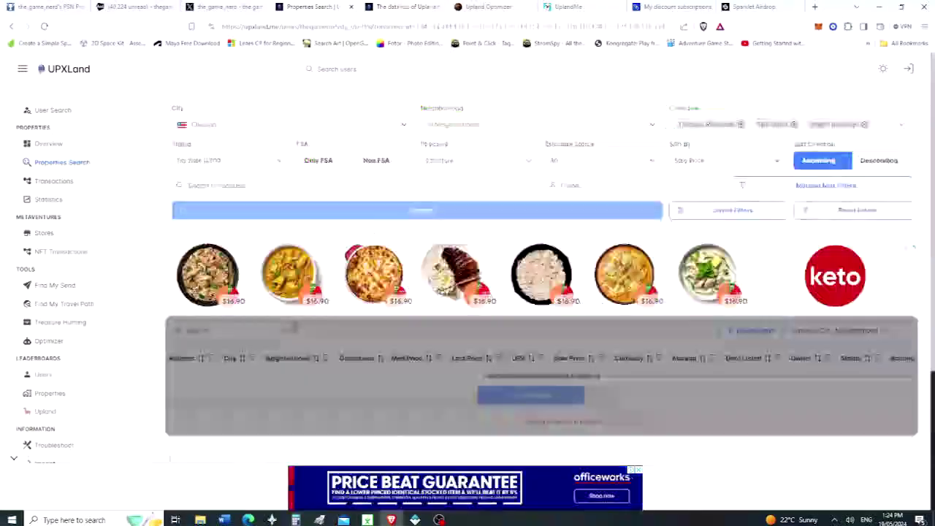
key(ctrl+Tab)
key(ctrl+Tab)
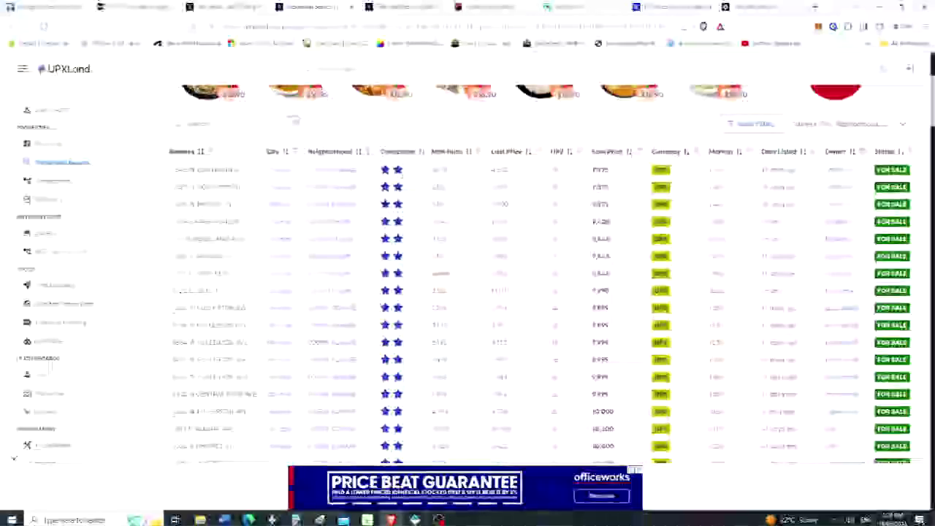
key(ctrl+shift+Tab)
key(ctrl+shift+Tab)
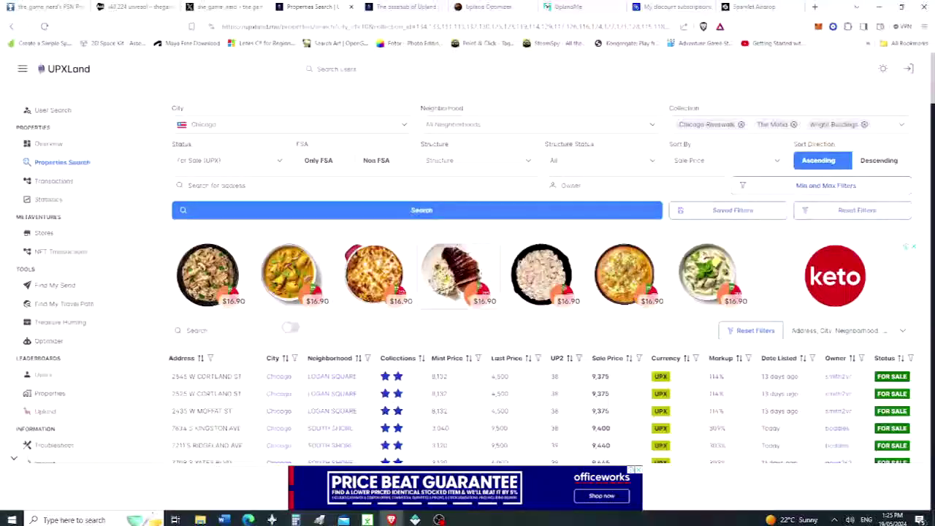
scroll(541, 307, down, 1)
scroll(391, 230, down, 1)
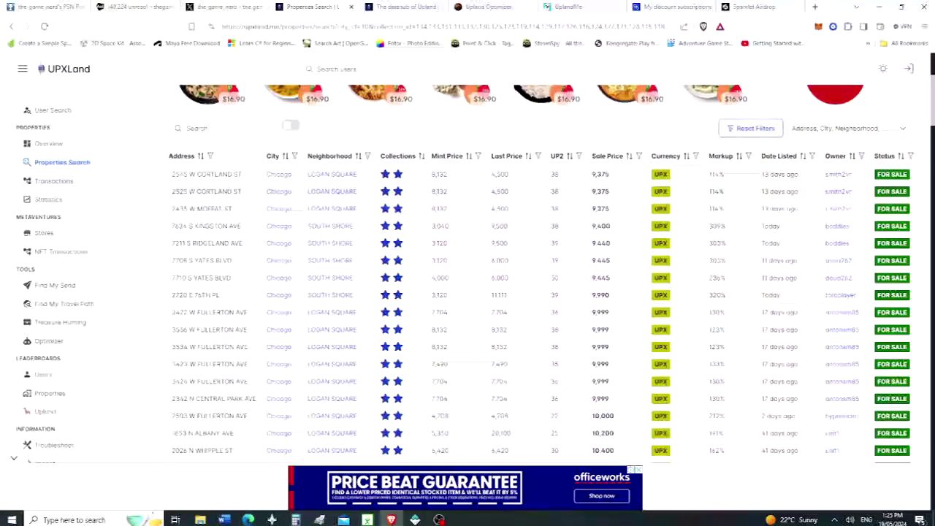
scroll(541, 293, up, 5)
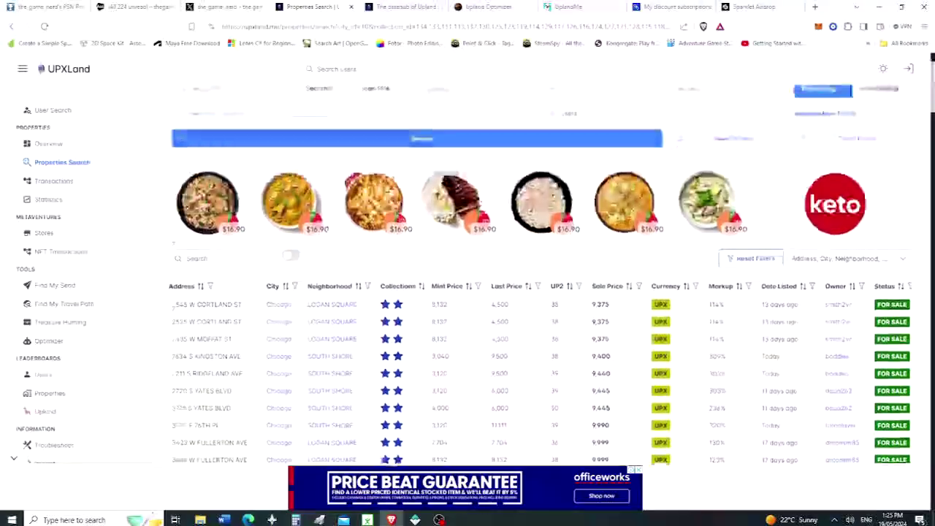
scroll(541, 292, down, 1)
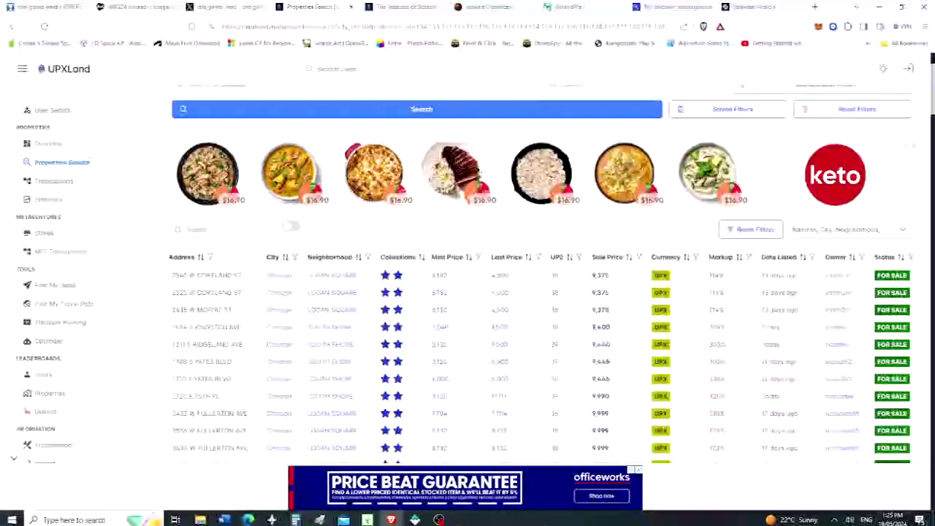
scroll(541, 292, down, 1)
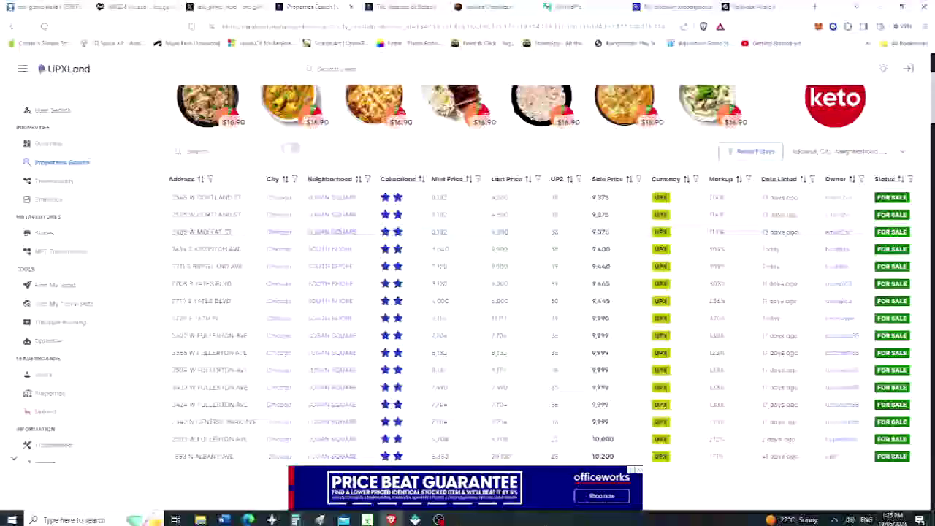
scroll(540, 317, right, 1)
scroll(541, 317, right, 1)
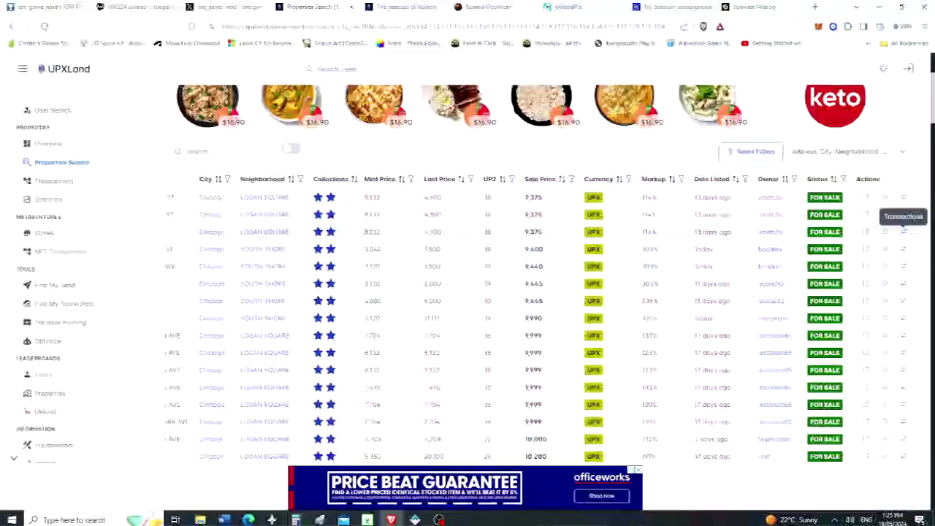
click(904, 231)
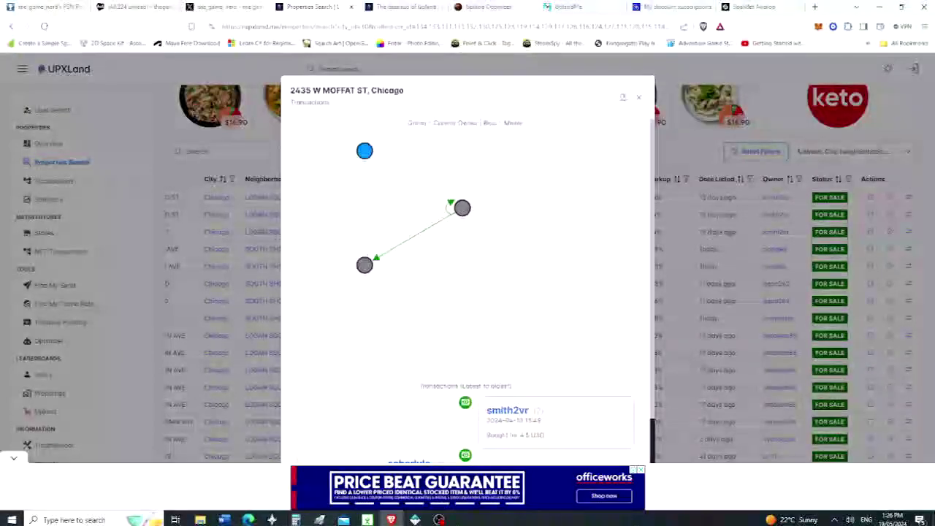
scroll(468, 278, down, 2)
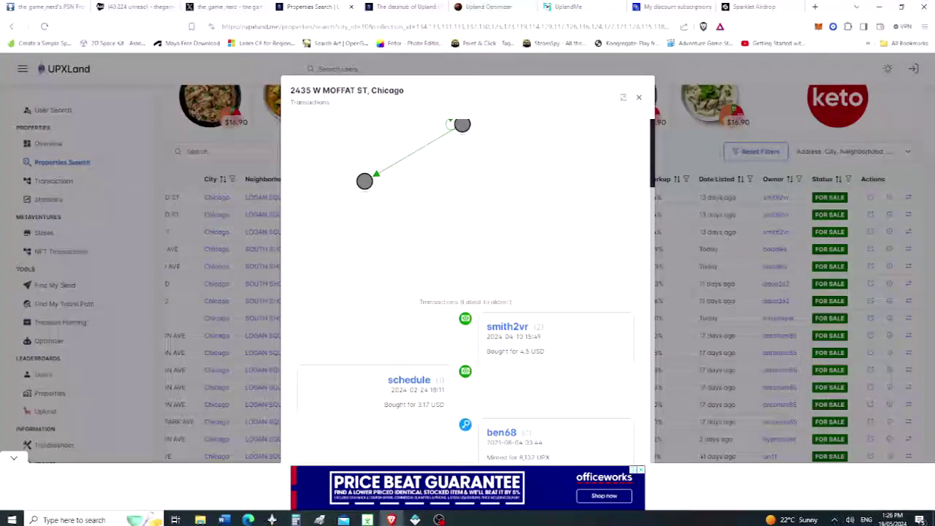
key(Escape)
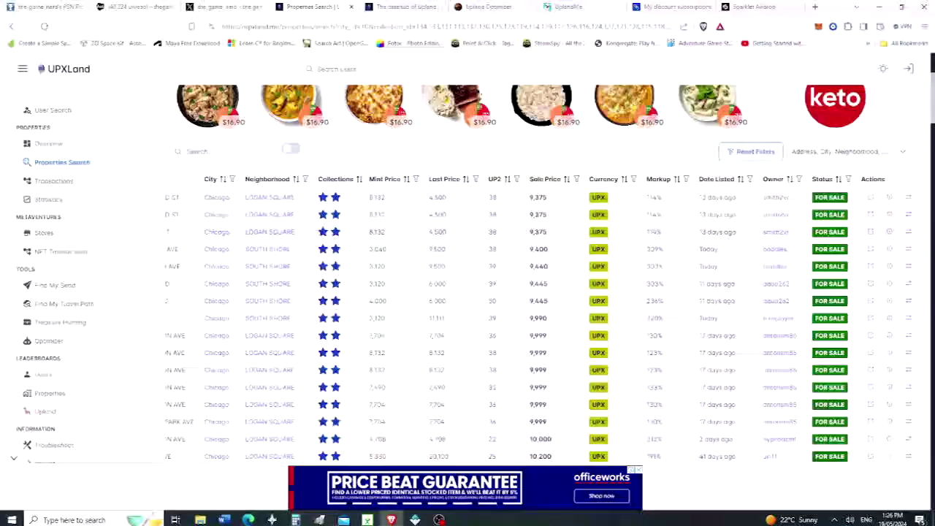
- Scroll through the Chicago for-sale results down to Load more and back
scroll(539, 326, left, 1)
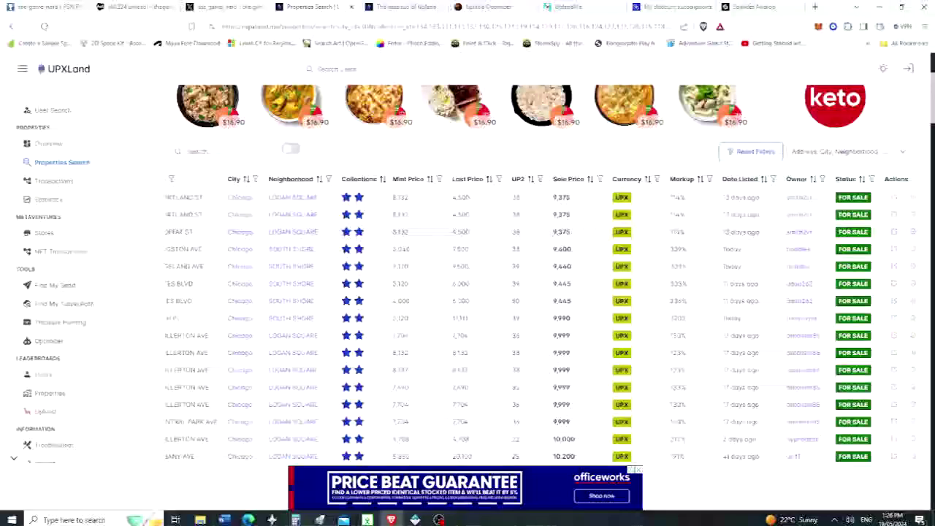
scroll(539, 326, left, 1)
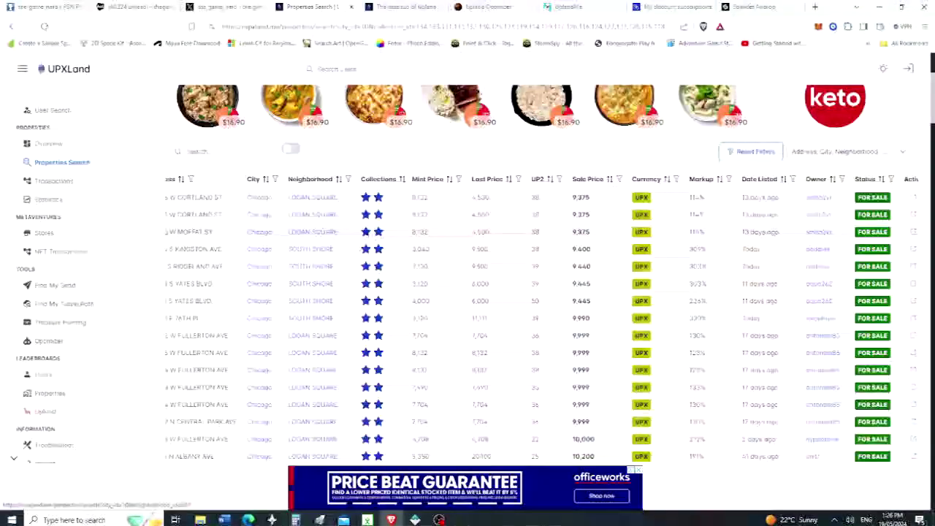
scroll(539, 292, down, 5)
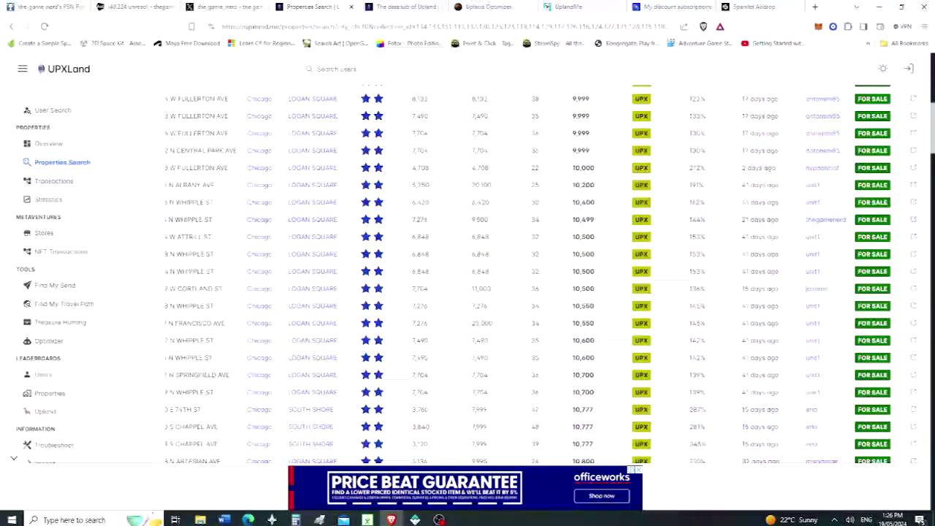
scroll(511, 292, up, 5)
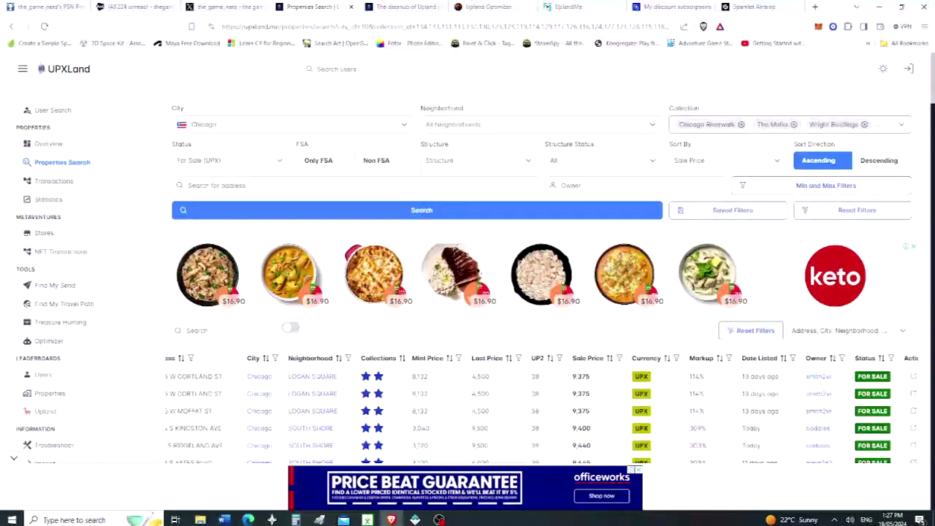
scroll(541, 292, down, 3)
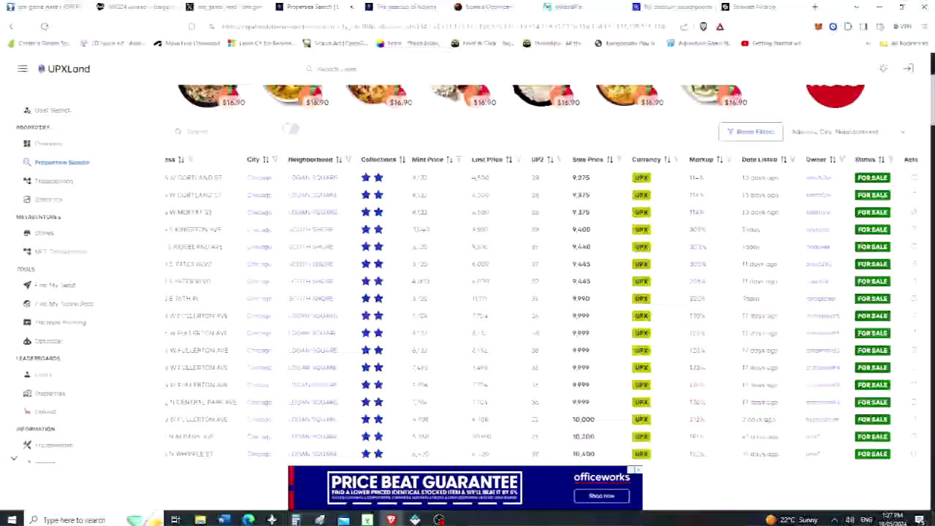
scroll(541, 293, down, 5)
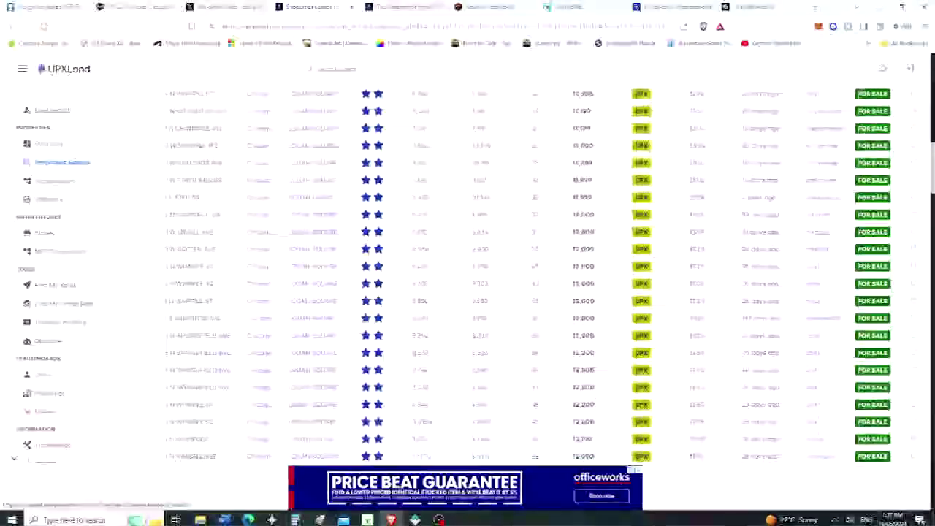
scroll(541, 293, down, 3)
scroll(541, 292, down, 10)
scroll(541, 292, up, 10)
- Return to the top of the results and open the City dropdown listing Chicago, Cleveland and Dallas
scroll(541, 292, down, 5)
scroll(541, 293, down, 3)
scroll(541, 293, up, 2)
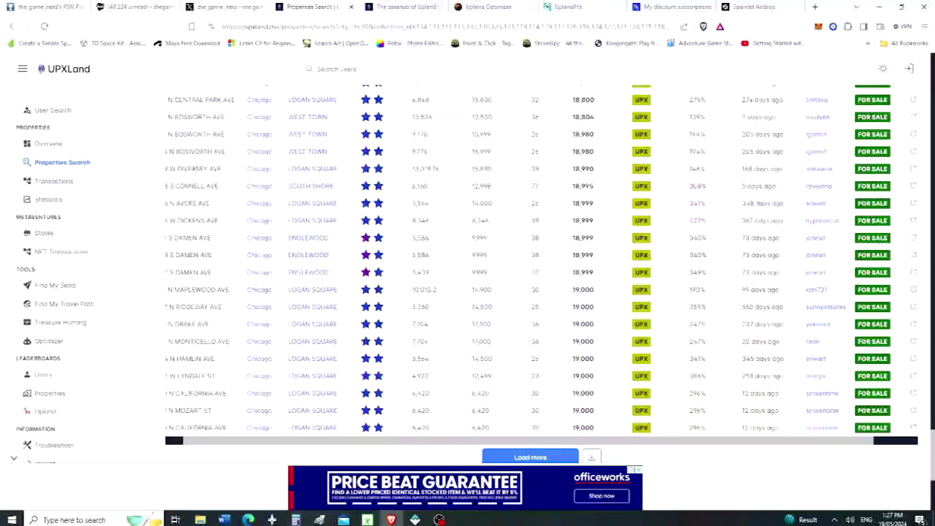
scroll(860, 93, up, 10)
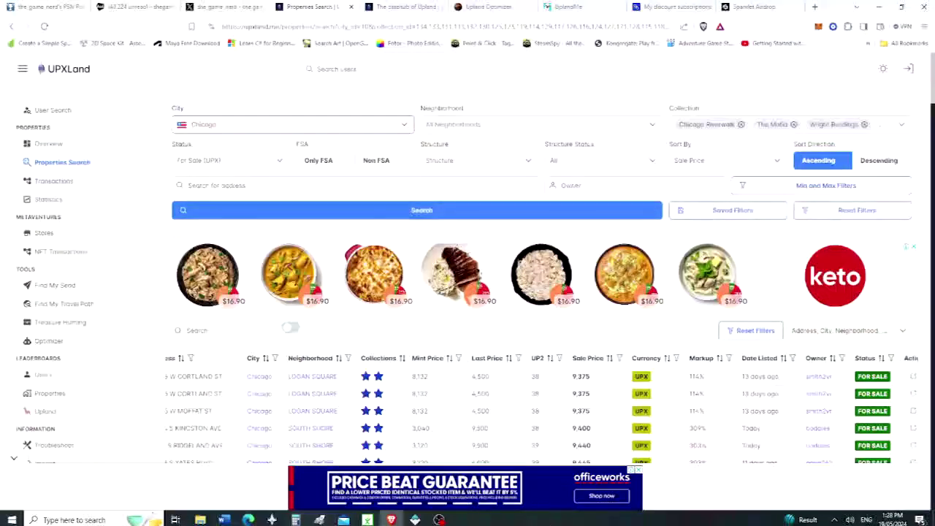
click(292, 124)
scroll(292, 234, down, 2)
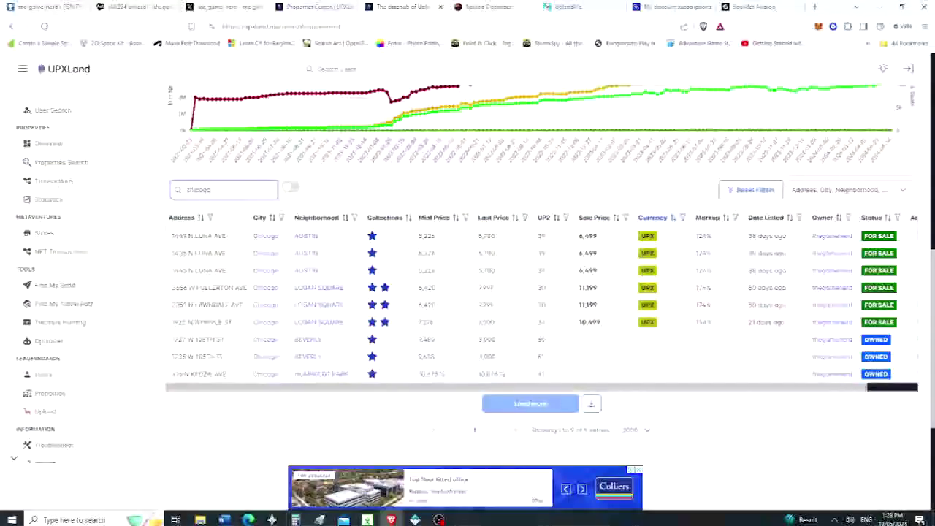
- Search Cleveland, filter own listings by 'cleve' instead of 'chicago', and return to the results
key(ctrl+a)
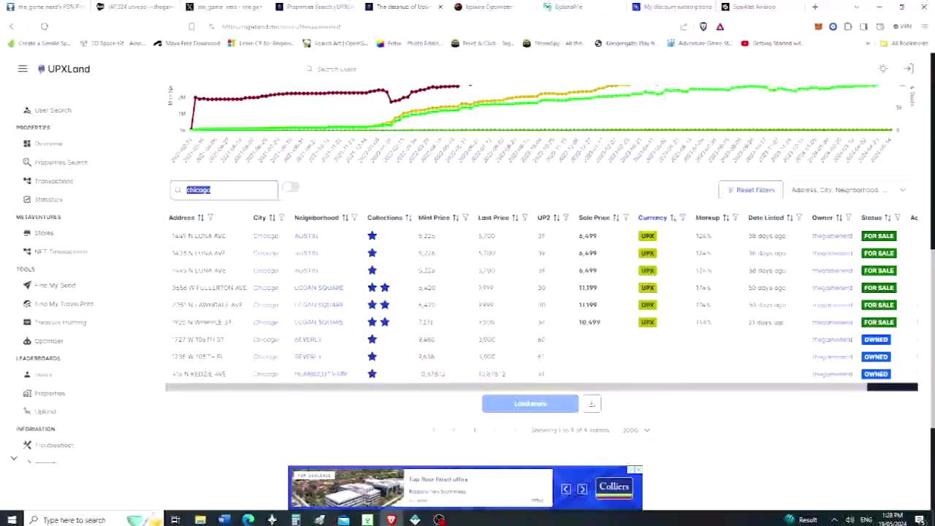
key(BackSpace)
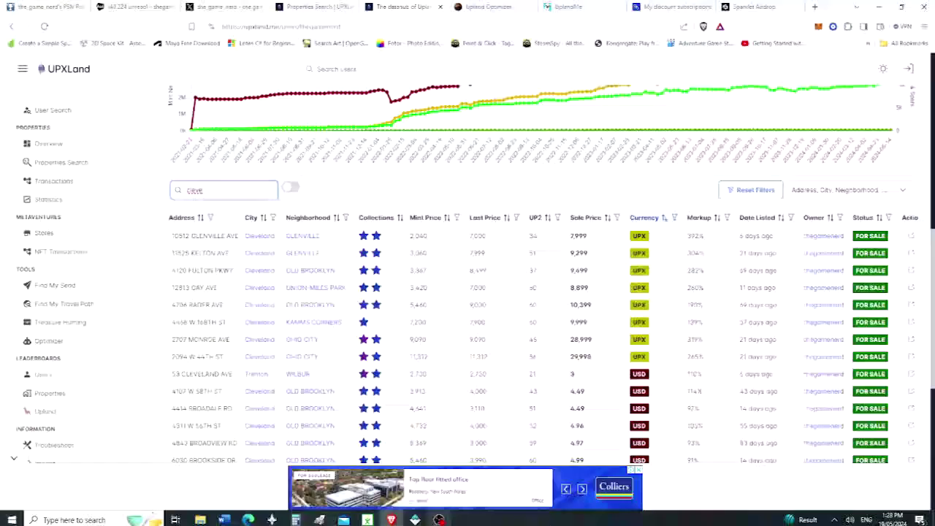
click(438, 519)
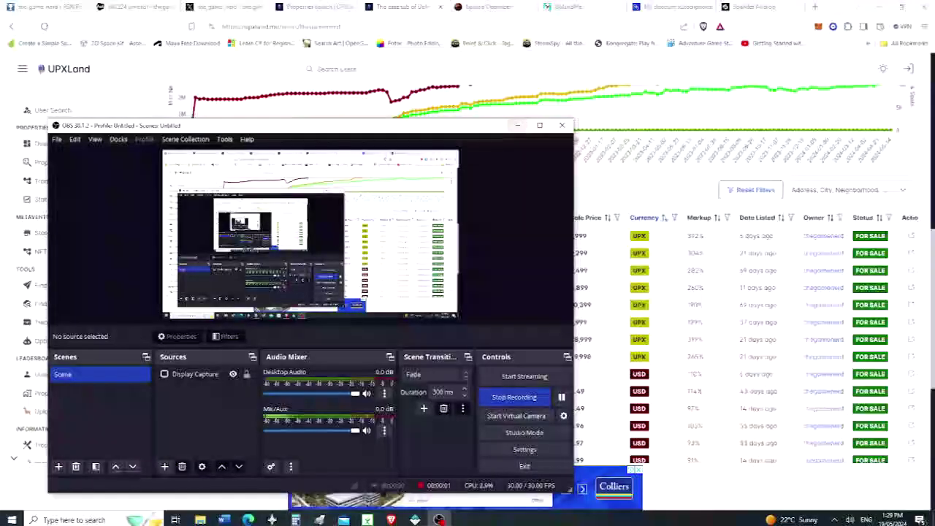
click(517, 125)
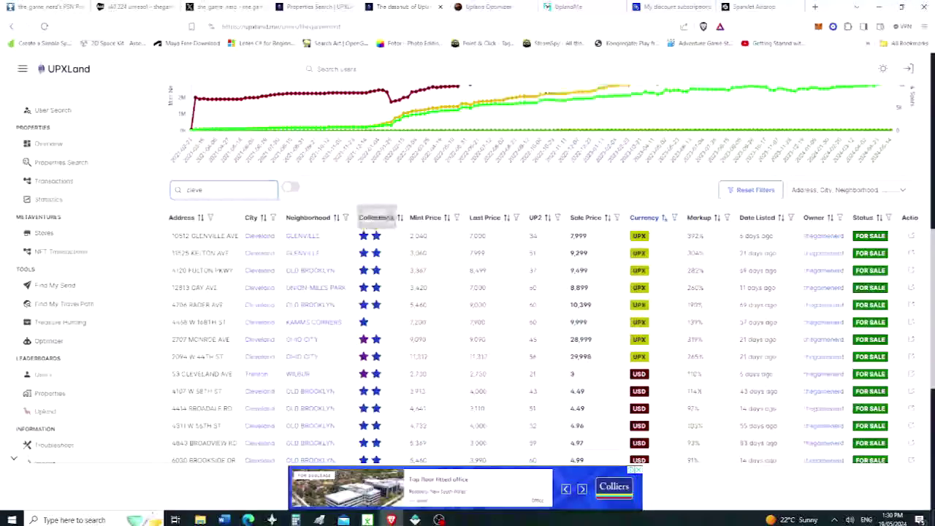
click(314, 7)
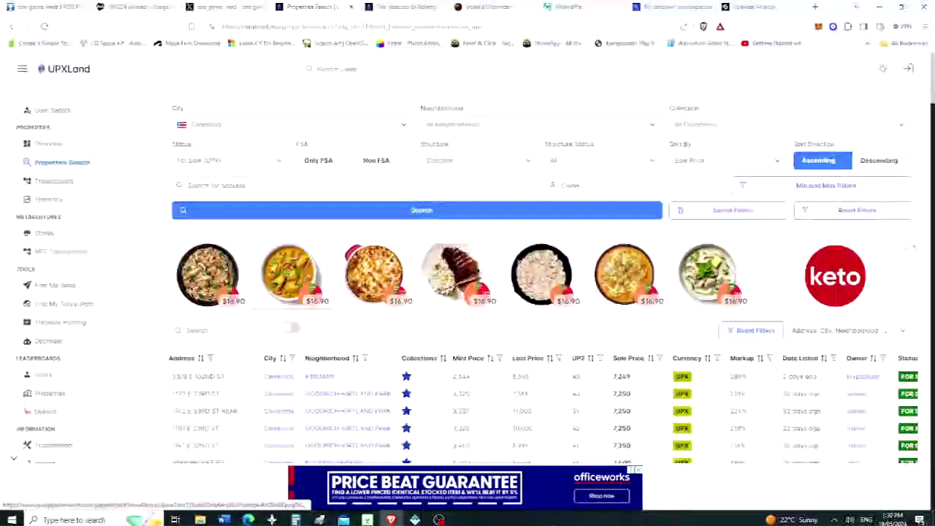
- Scroll through the Cleveland UPX listings from 7,249 to 8,100 UPX and back up
scroll(468, 292, down, 2)
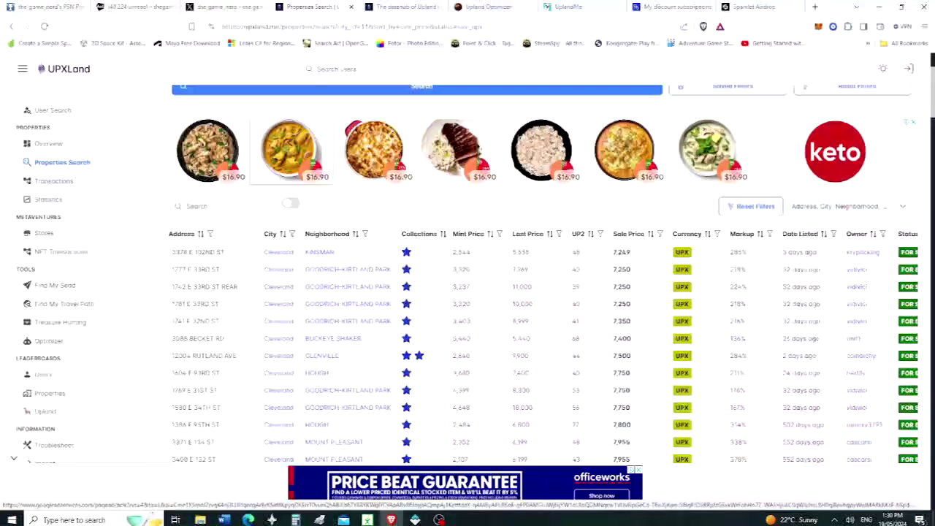
scroll(468, 292, down, 1)
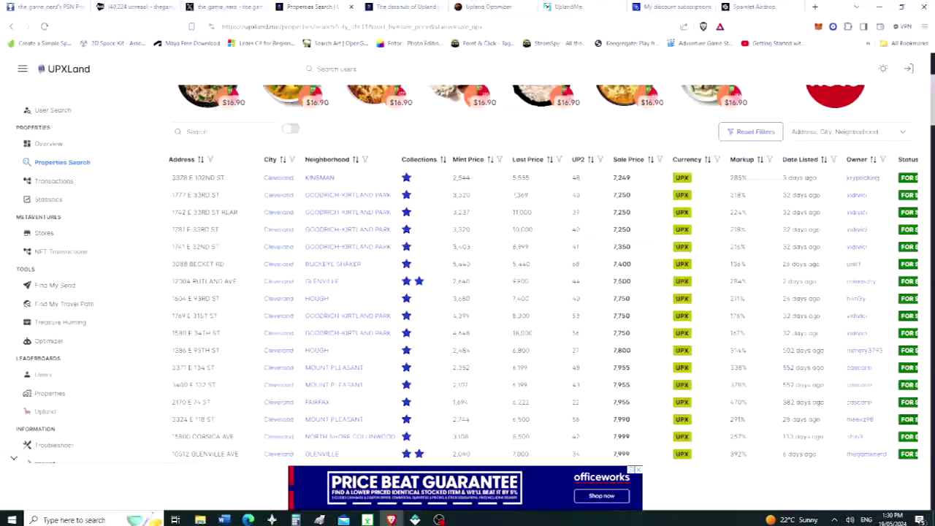
scroll(409, 168, down, 5)
scroll(410, 170, down, 5)
scroll(468, 292, up, 10)
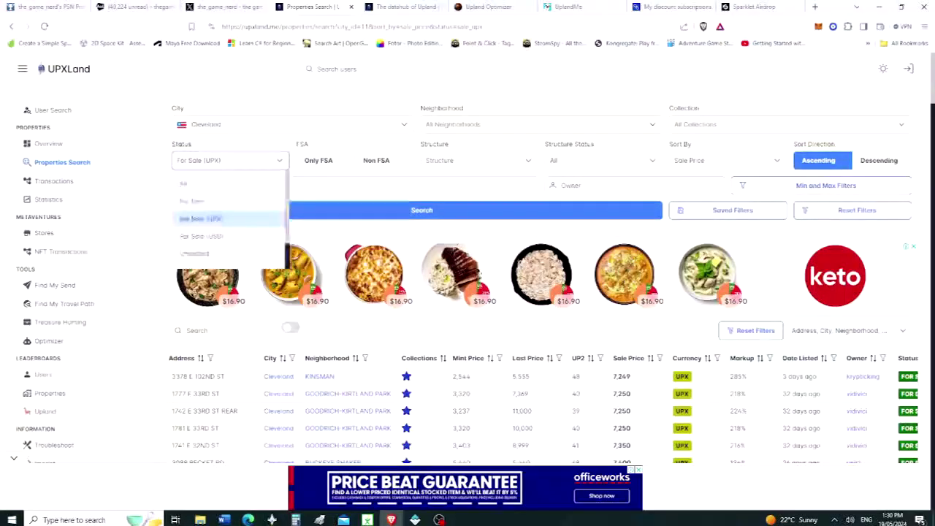
- Switch the Cleveland search status to For Sale (USD), cheapest listings at 3 USD
key(Down)
key(Return)
key(Return)
scroll(468, 292, down, 2)
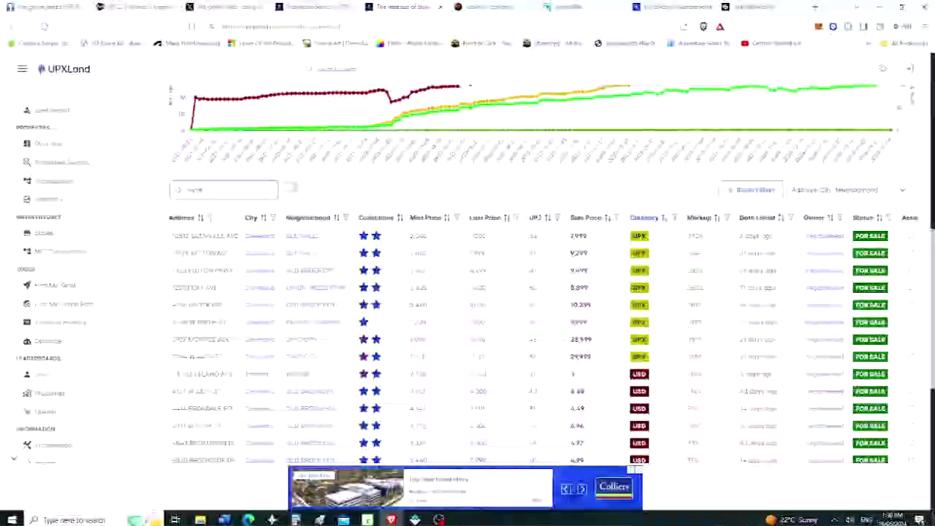
scroll(468, 293, down, 2)
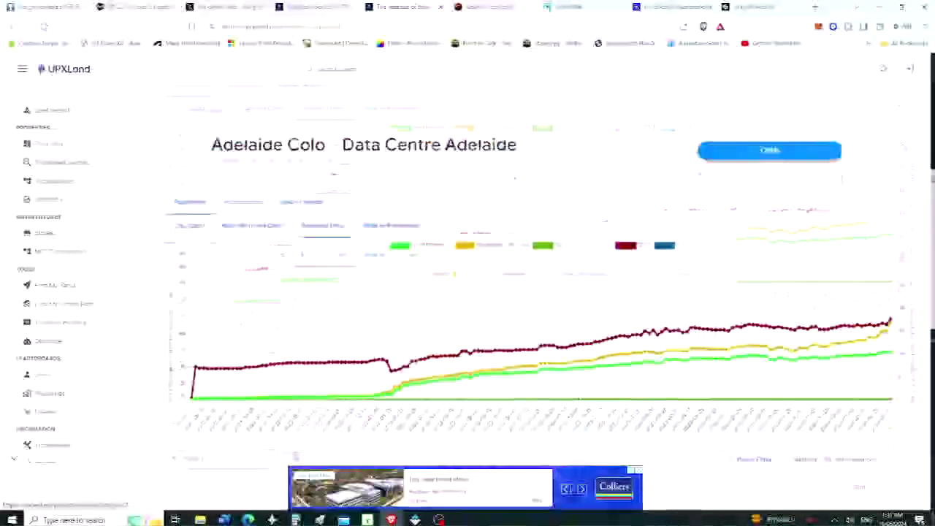
scroll(541, 292, up, 2)
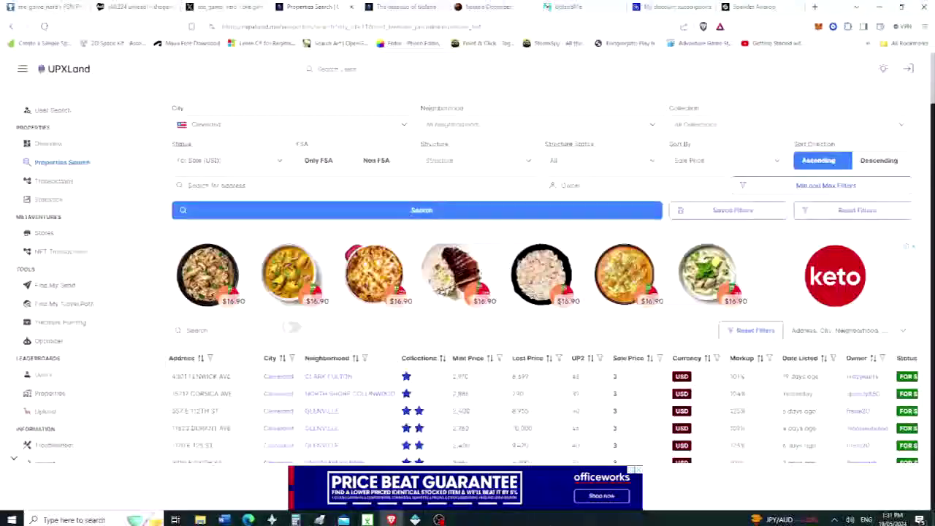
- Scroll through the Cleveland USD listings, from 3 up to 3.25 USD, and back to the top
scroll(541, 292, down, 2)
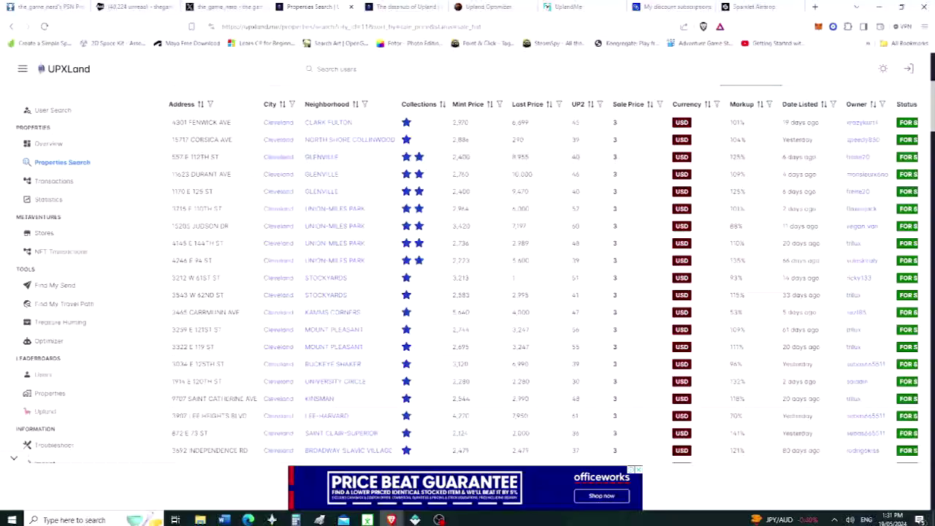
scroll(511, 278, down, 1)
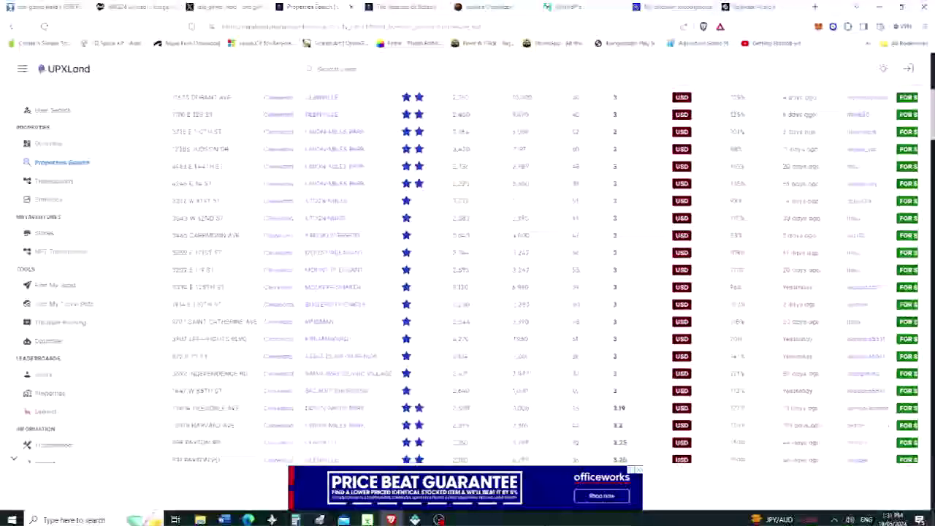
scroll(512, 277, down, 1)
scroll(512, 278, down, 1)
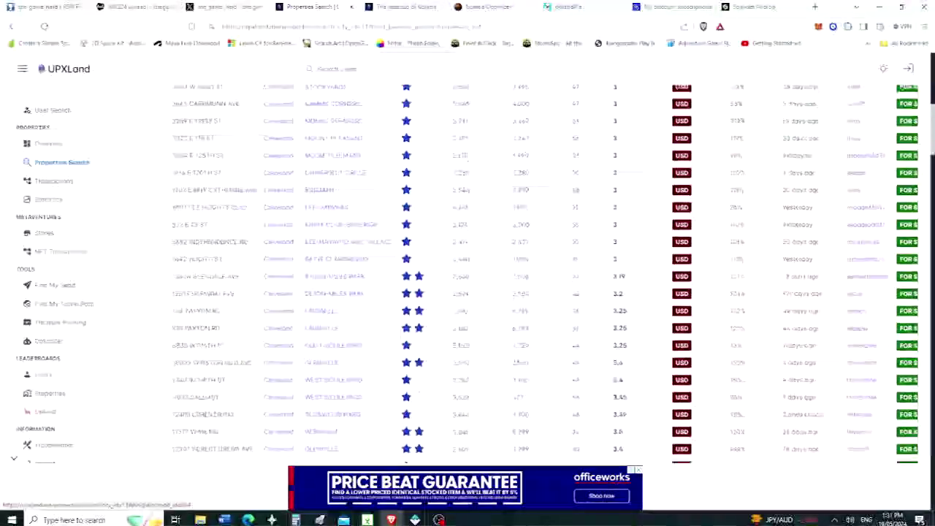
scroll(511, 278, up, 2)
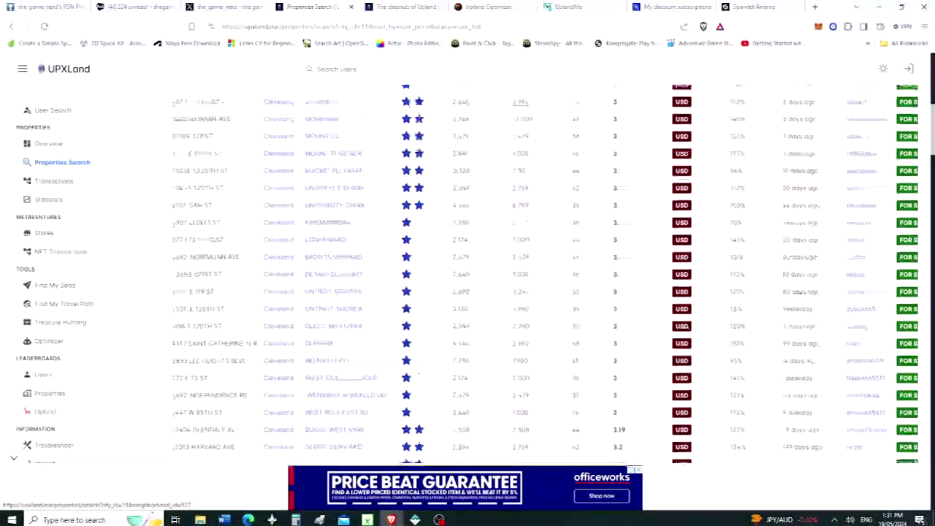
scroll(511, 277, up, 5)
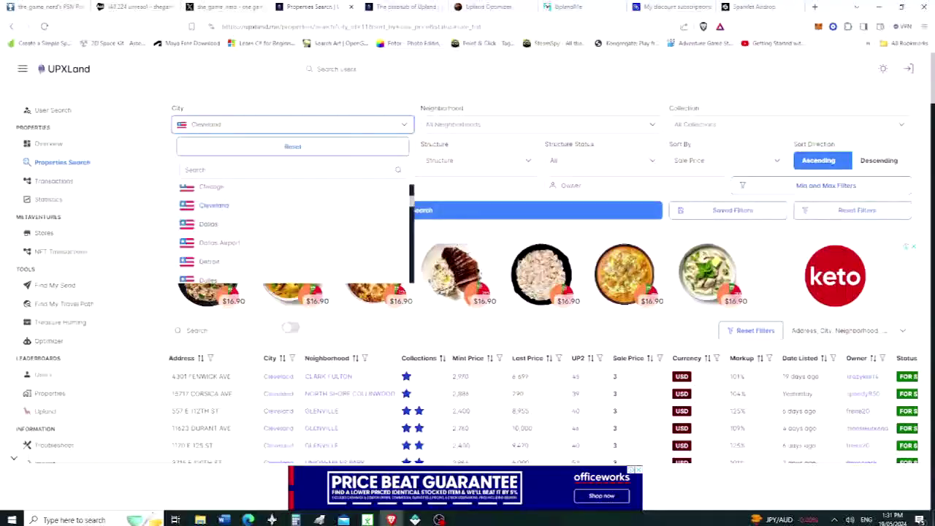
- Search for Dallas properties with status For Sale (UPX)
click(208, 223)
click(227, 160)
click(204, 217)
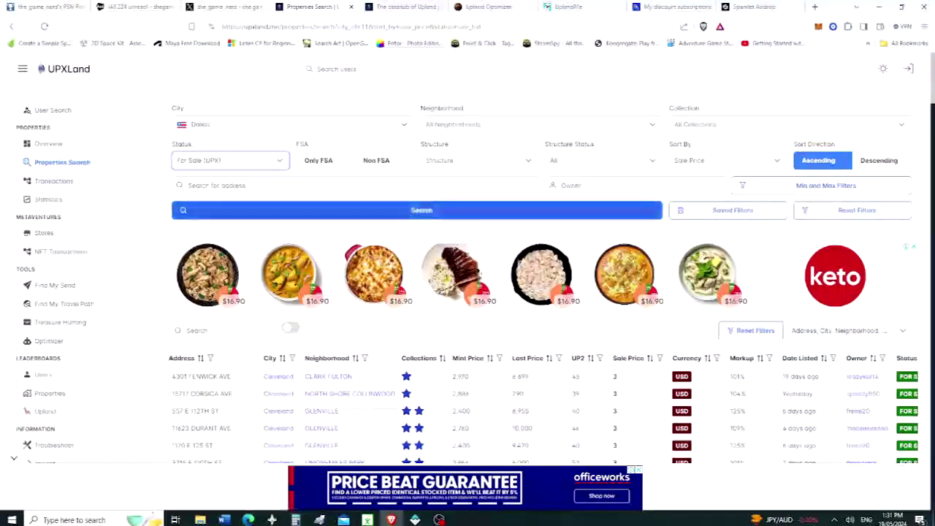
click(421, 210)
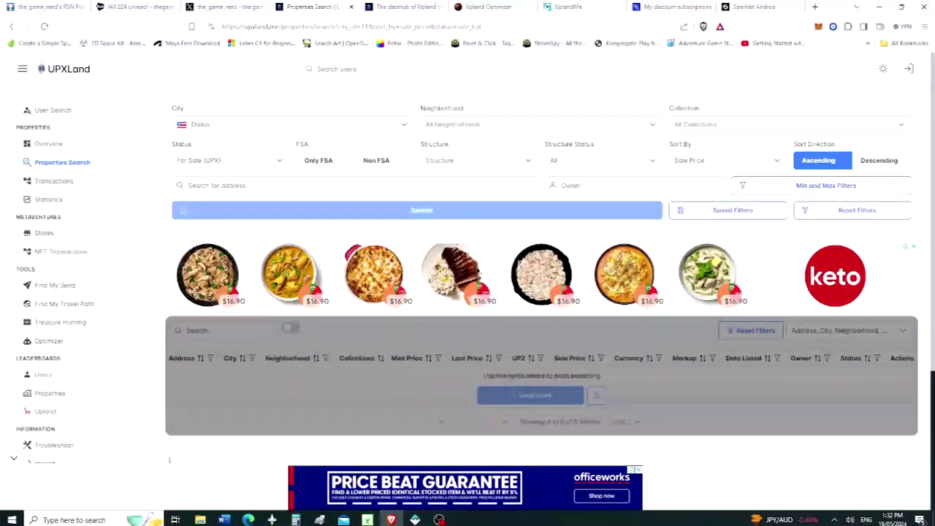
- Filter the own listings table by 'dallas' instead of 'cleve'
key(ctrl+Tab)
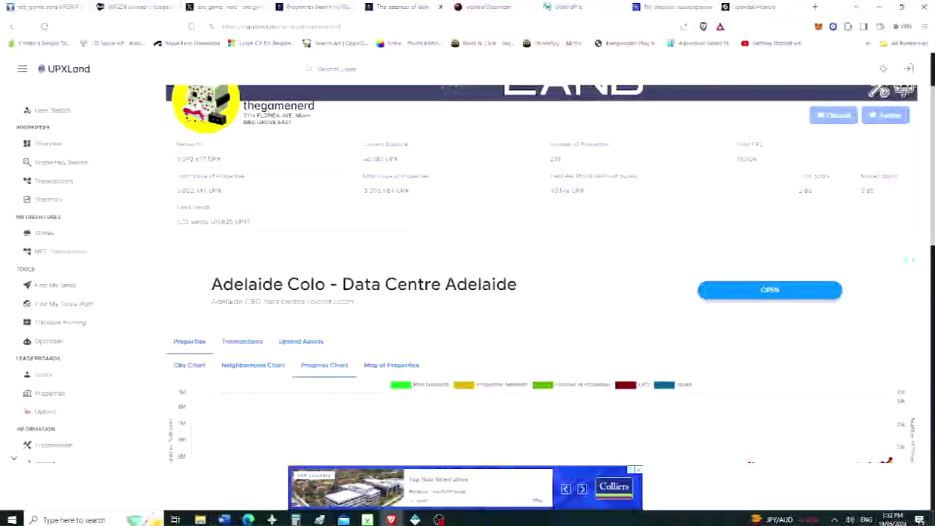
scroll(541, 292, down, 1)
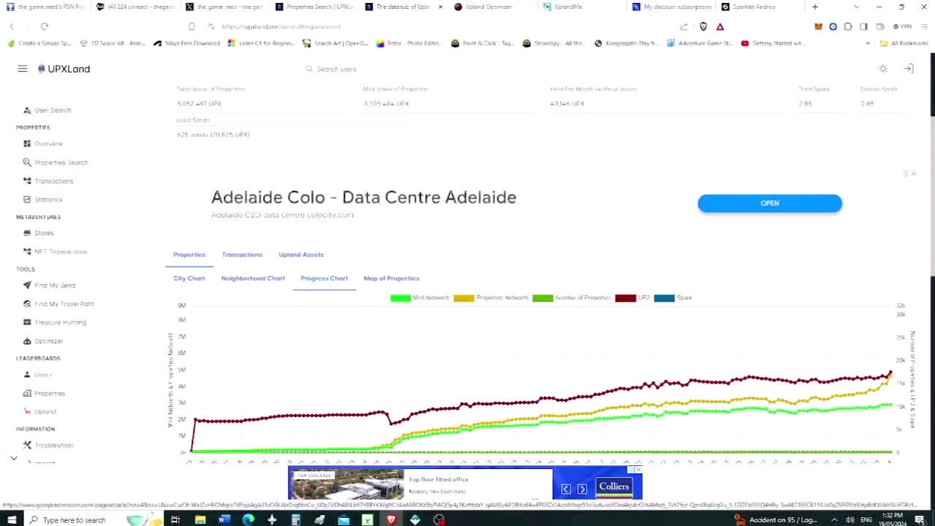
scroll(541, 292, up, 1)
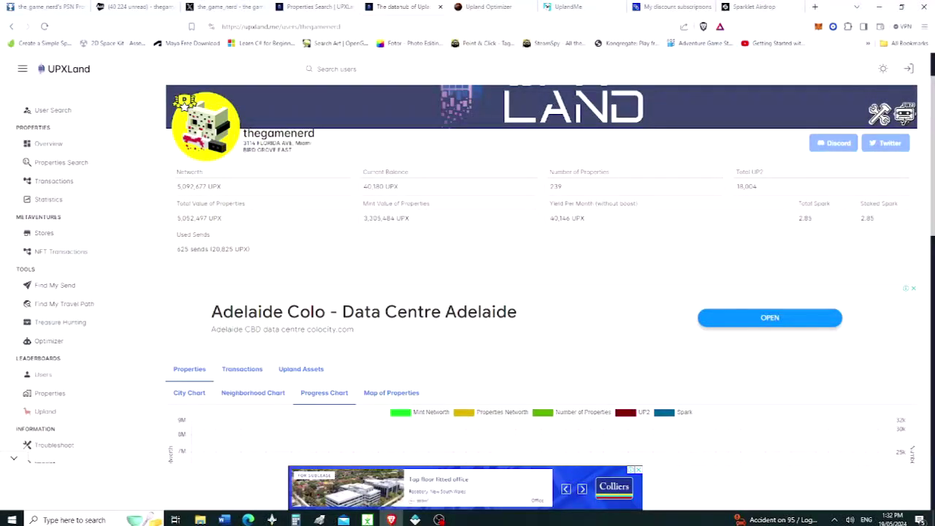
scroll(541, 292, down, 3)
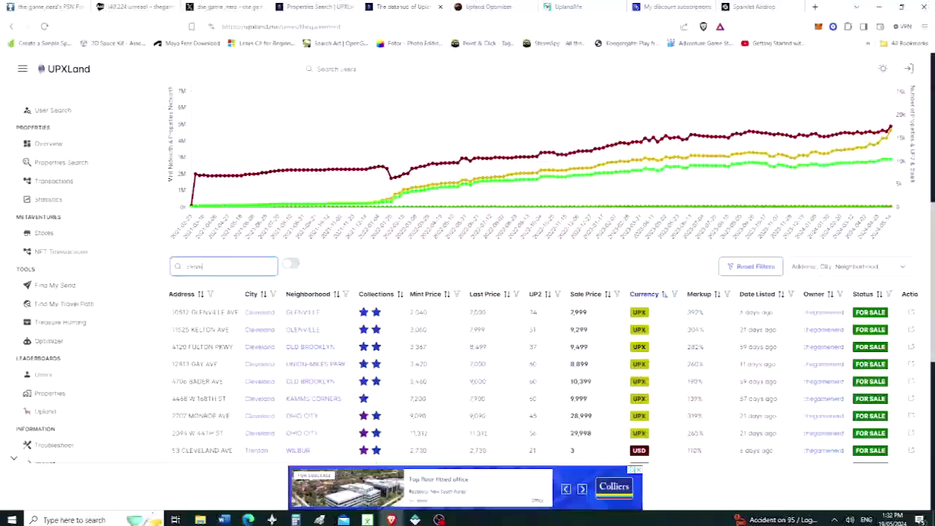
scroll(541, 293, down, 1)
double_click(194, 217)
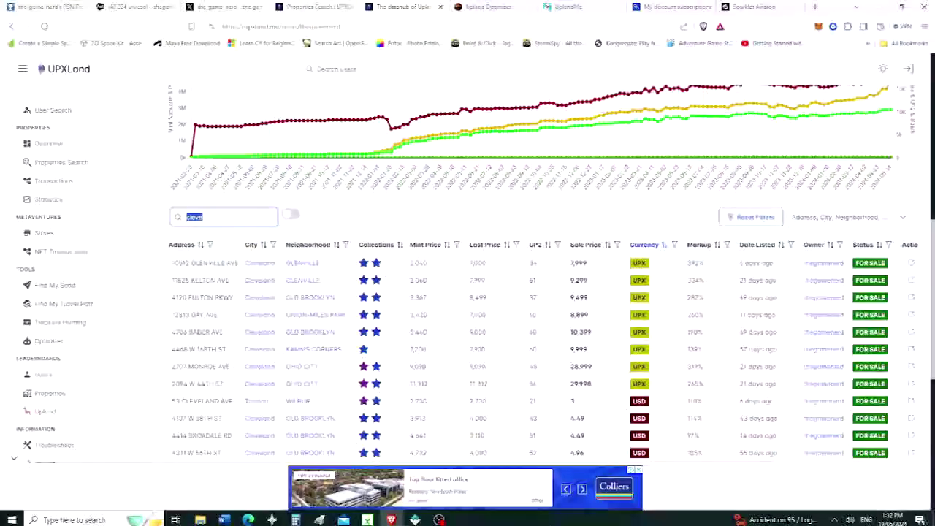
key(BackSpace)
text(dallas)
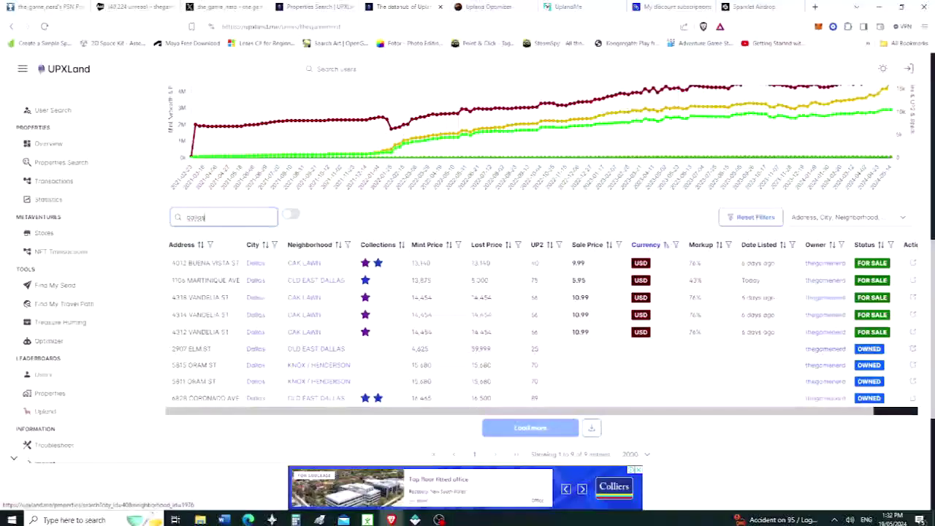
- Return to the Dallas search and scroll through UPX listings from 12,970 to about 17,000
click(319, 364)
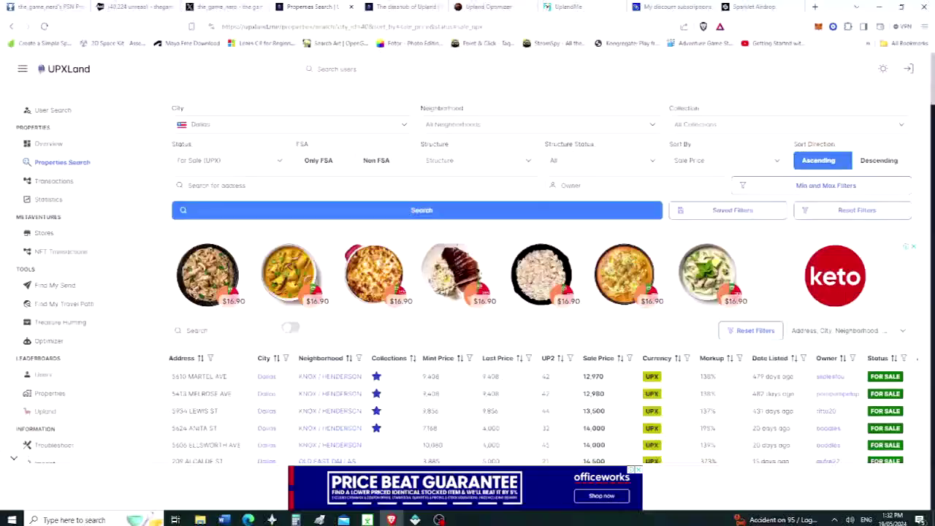
scroll(467, 292, down, 4)
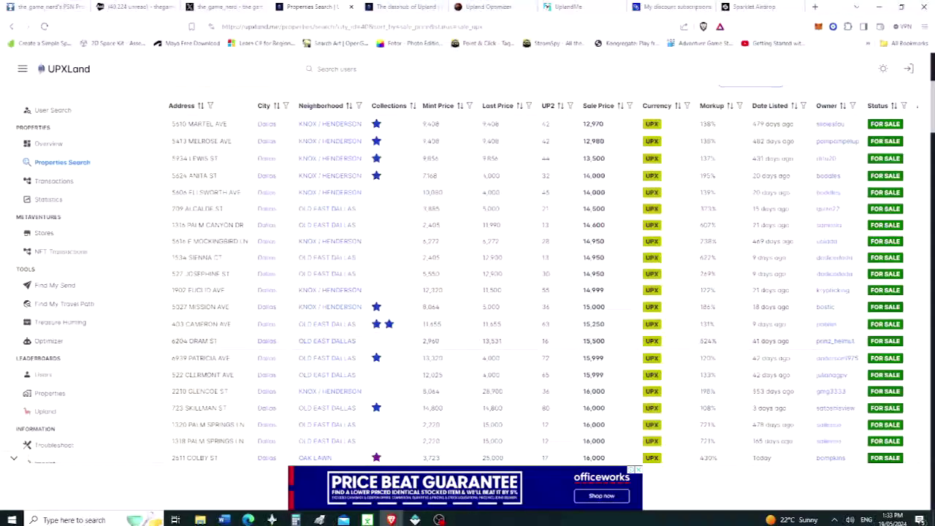
scroll(468, 278, down, 2)
scroll(467, 278, down, 5)
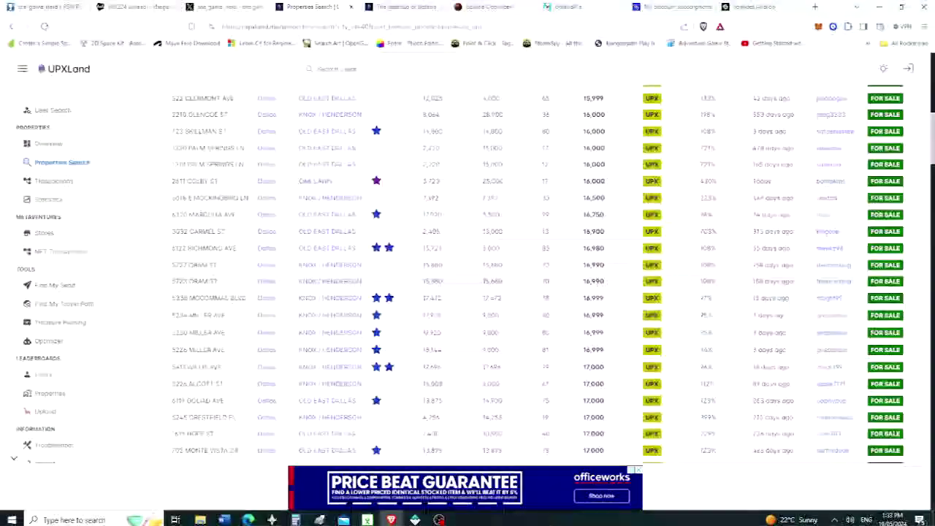
scroll(467, 277, up, 10)
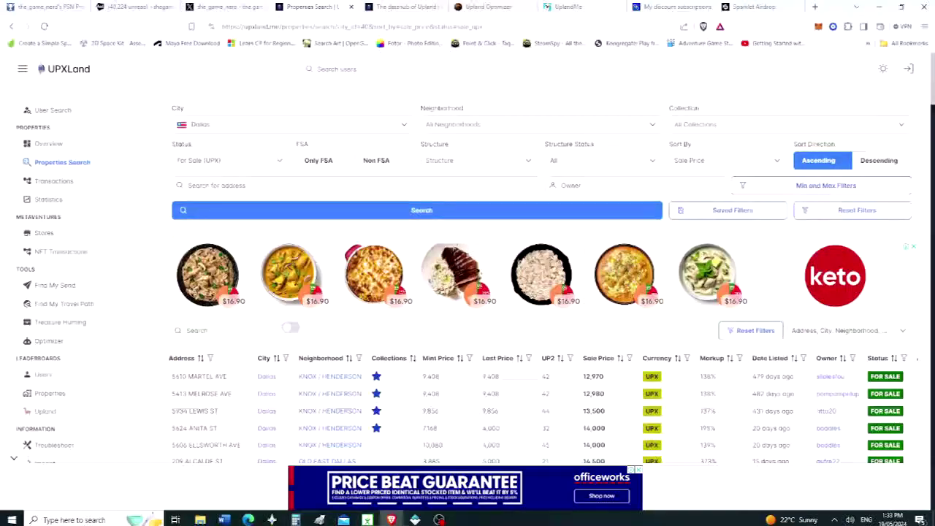
scroll(467, 292, down, 2)
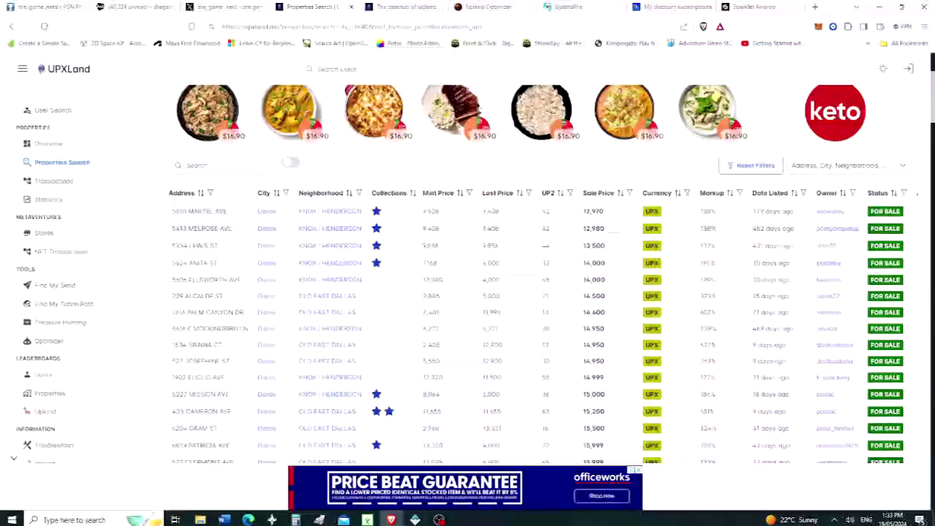
scroll(468, 292, up, 2)
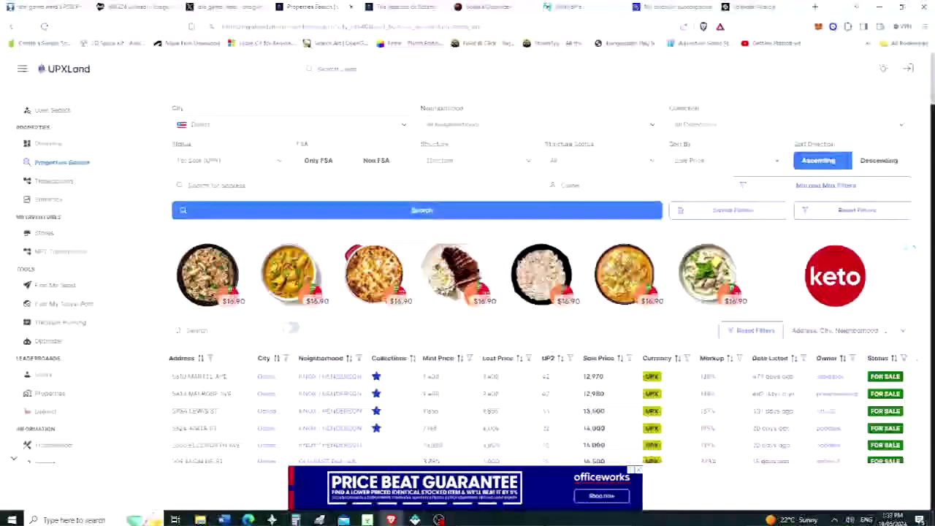
- Change the Dallas search status to For Sale (USD), listings starting at 5.85 USD
click(226, 160)
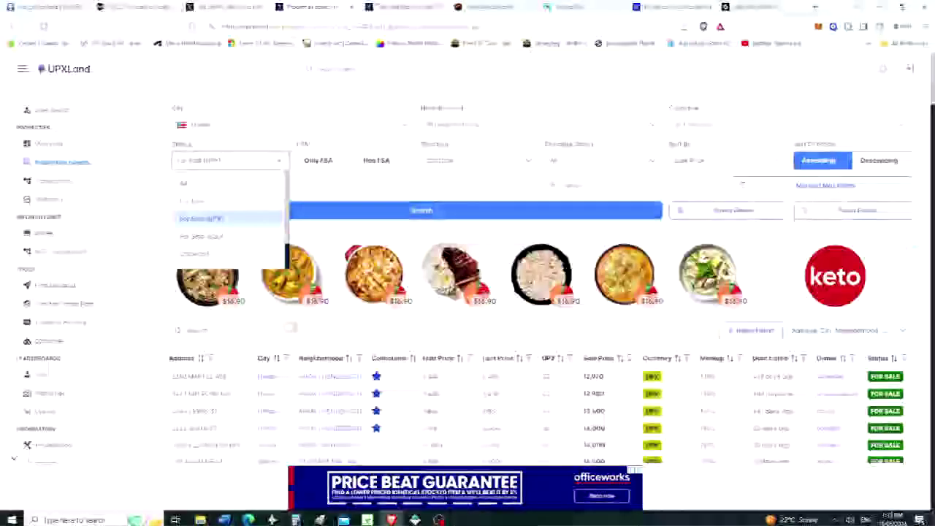
key(Down)
key(Return)
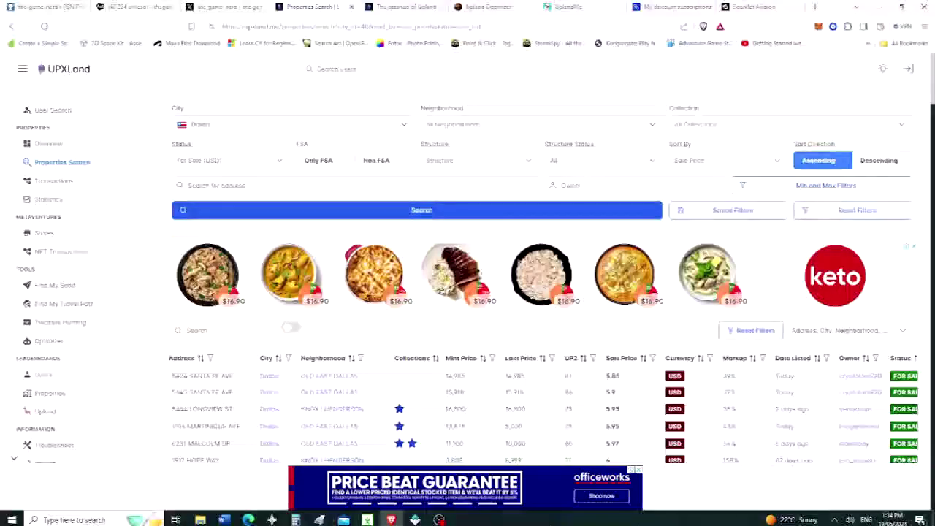
scroll(544, 328, down, 2)
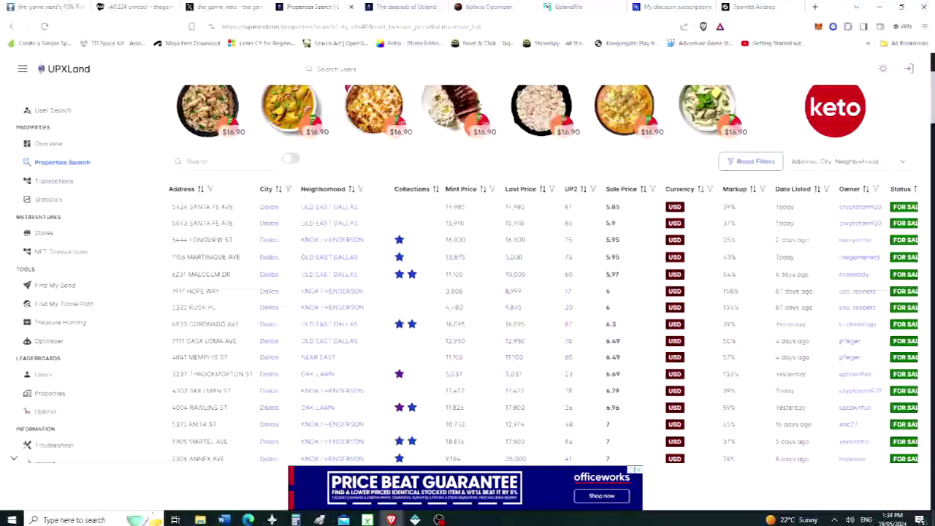
mouse_move(784, 257)
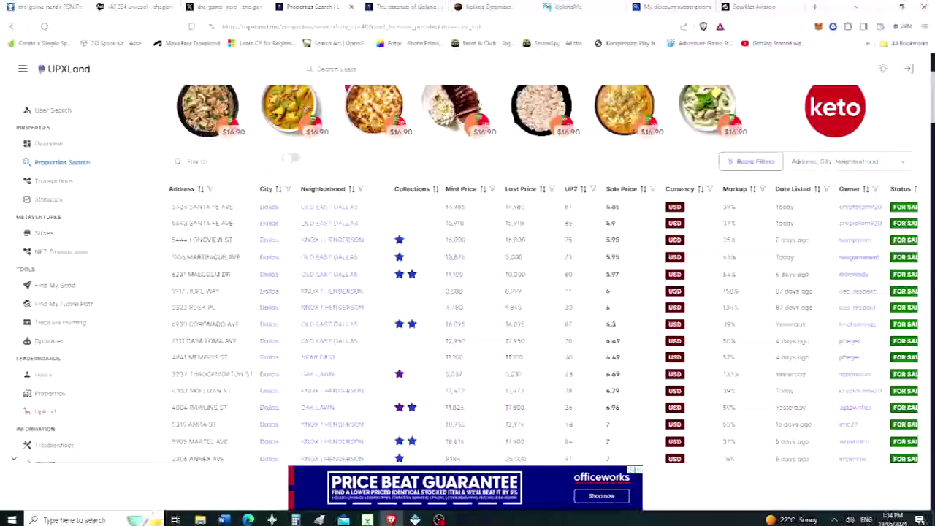
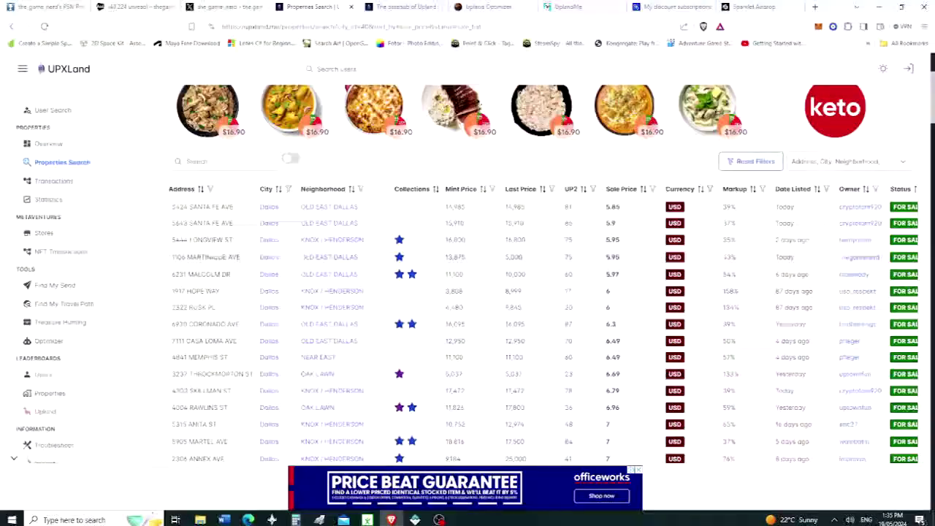
- Filter properties to City Detroit and Status For Sale (UPX), showing results from 4,177
scroll(541, 292, up, 3)
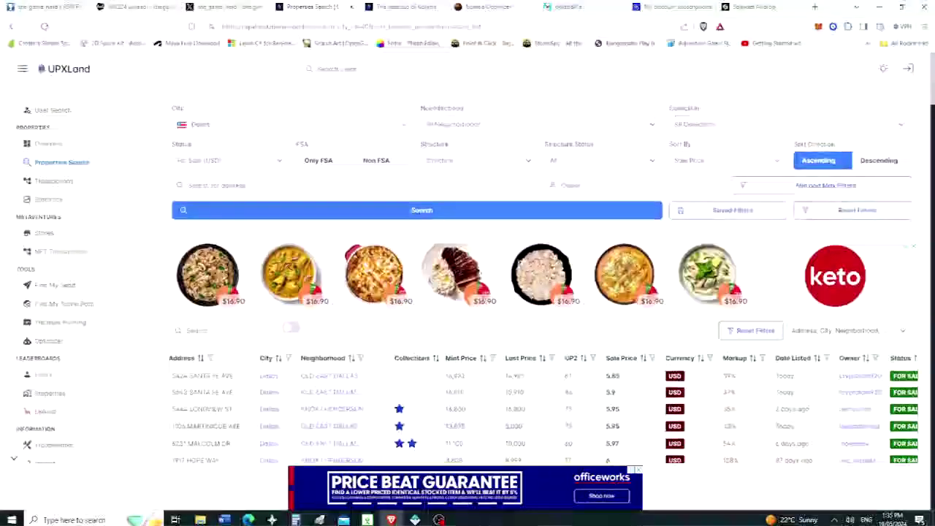
click(292, 125)
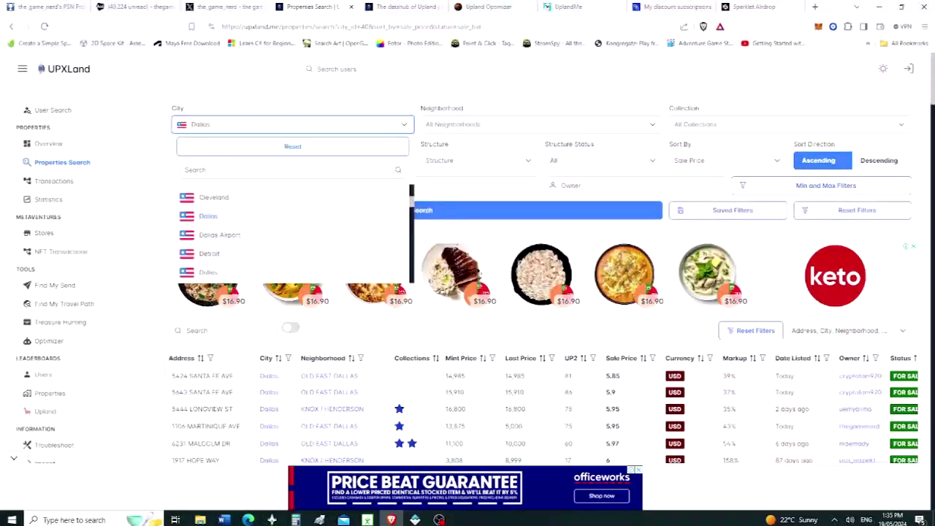
click(209, 254)
click(228, 160)
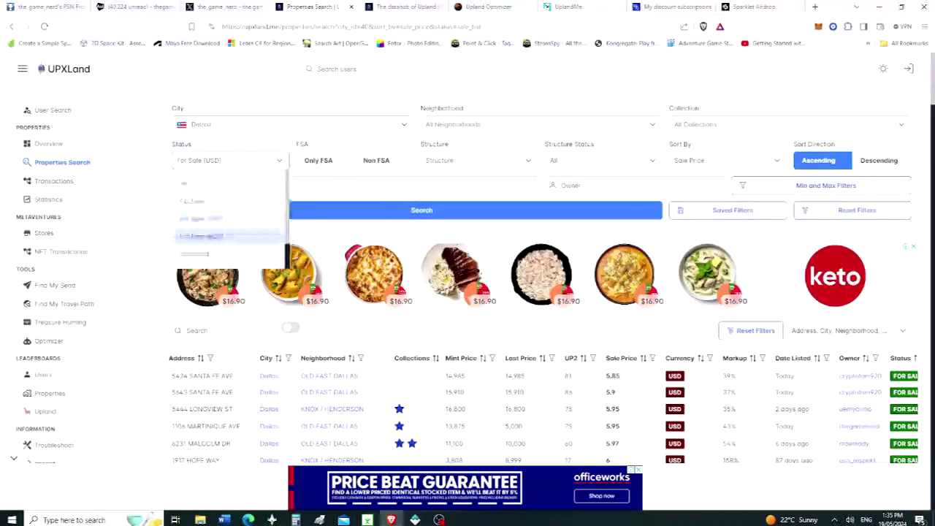
click(203, 235)
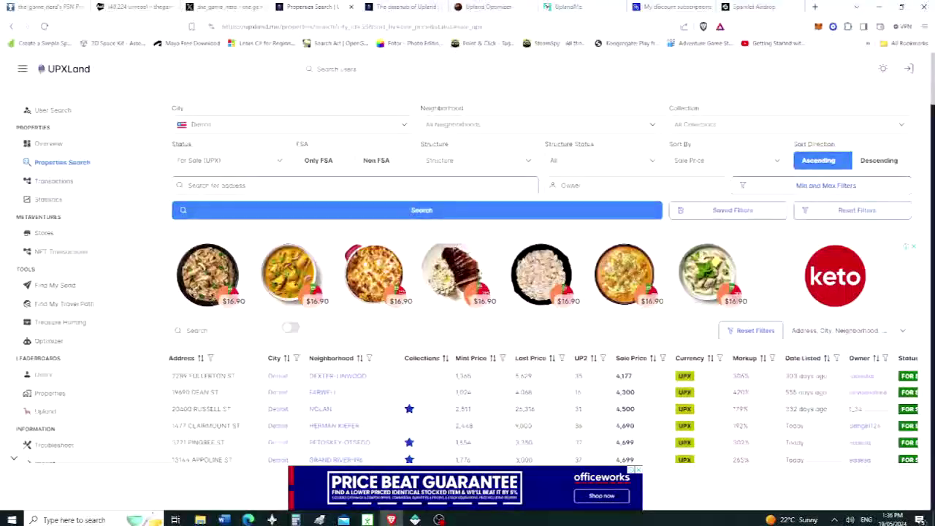
scroll(540, 292, down, 2)
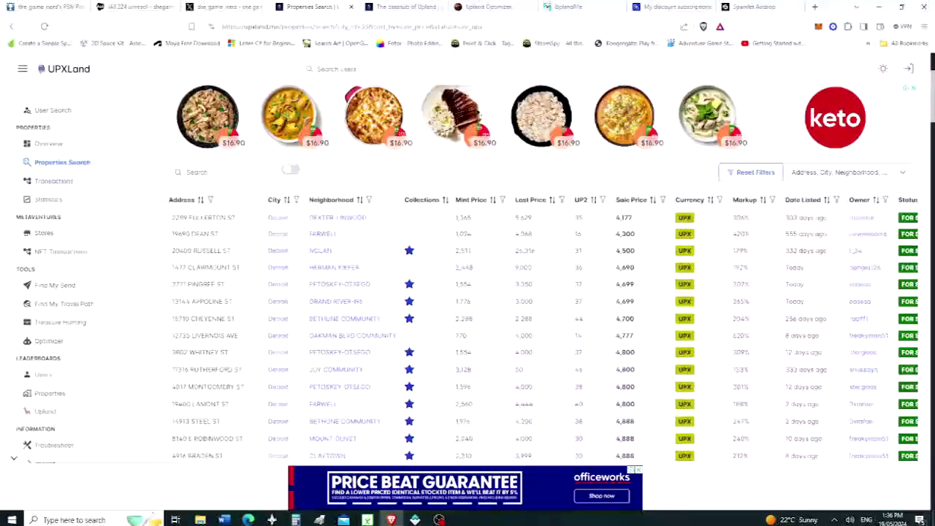